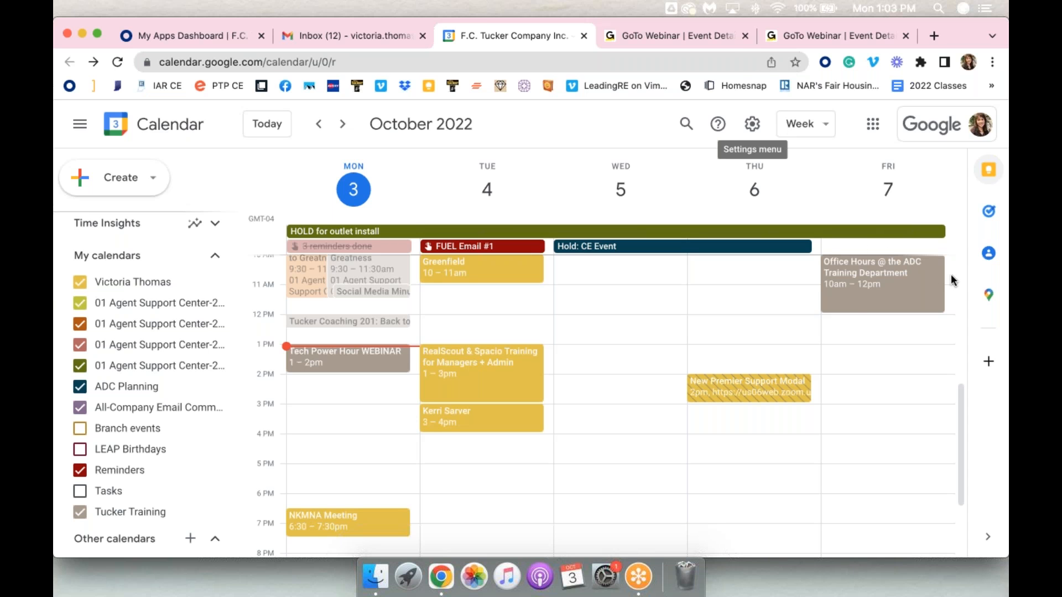
scroll(131, 292, up, 4)
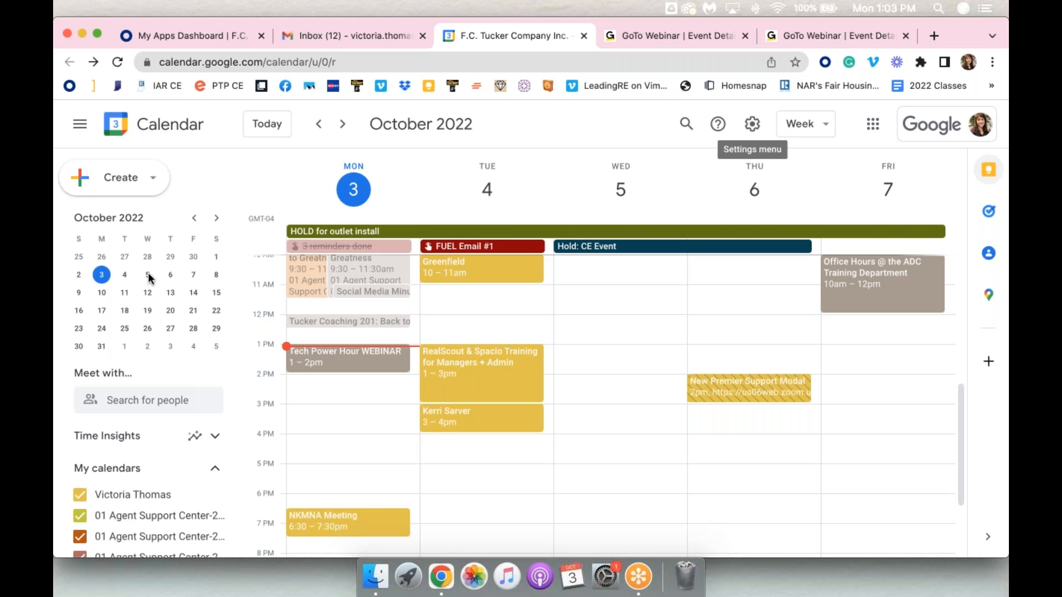
scroll(130, 301, down, 5)
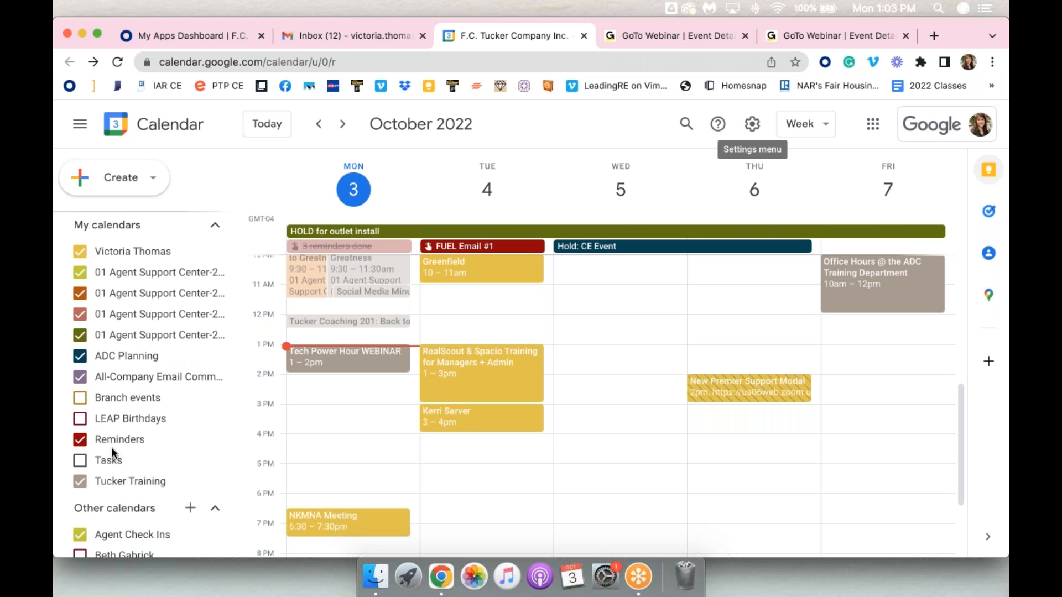
scroll(118, 314, up, 1)
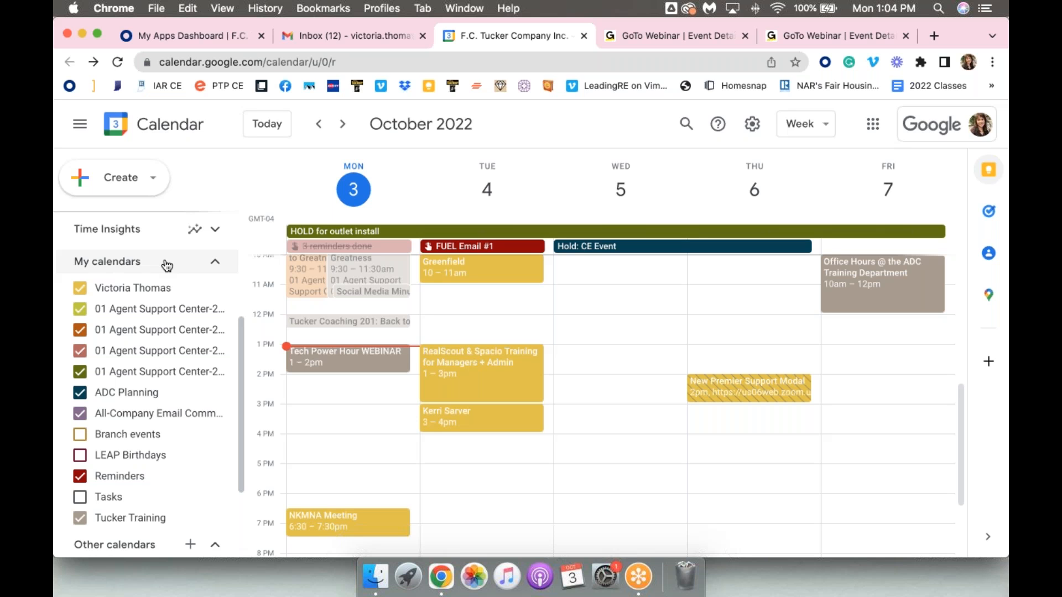
scroll(145, 349, down, 5)
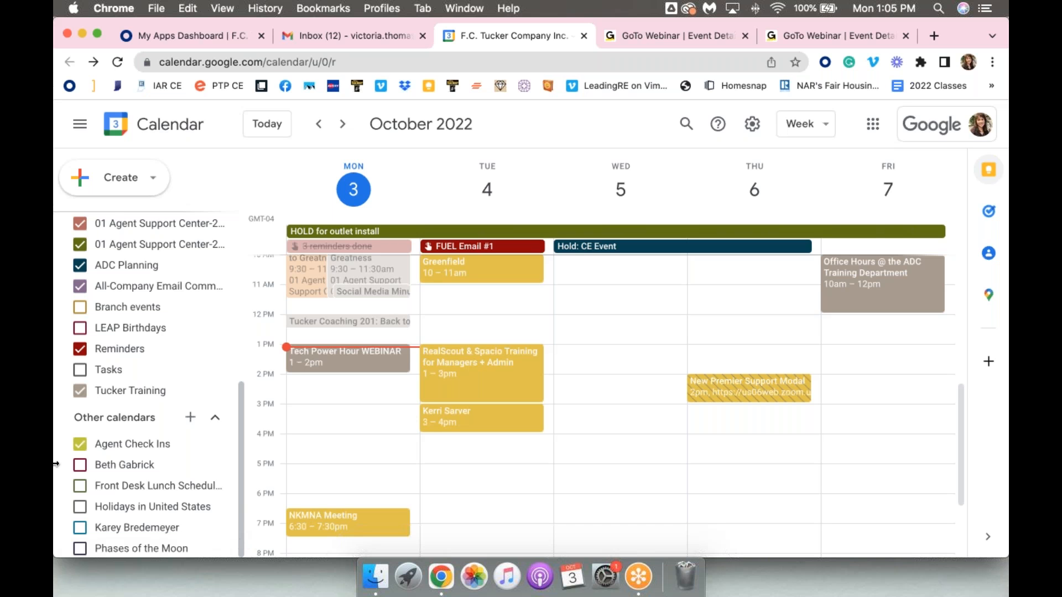
Page three weeks ahead in the calendar and return to the current week
click(272, 127)
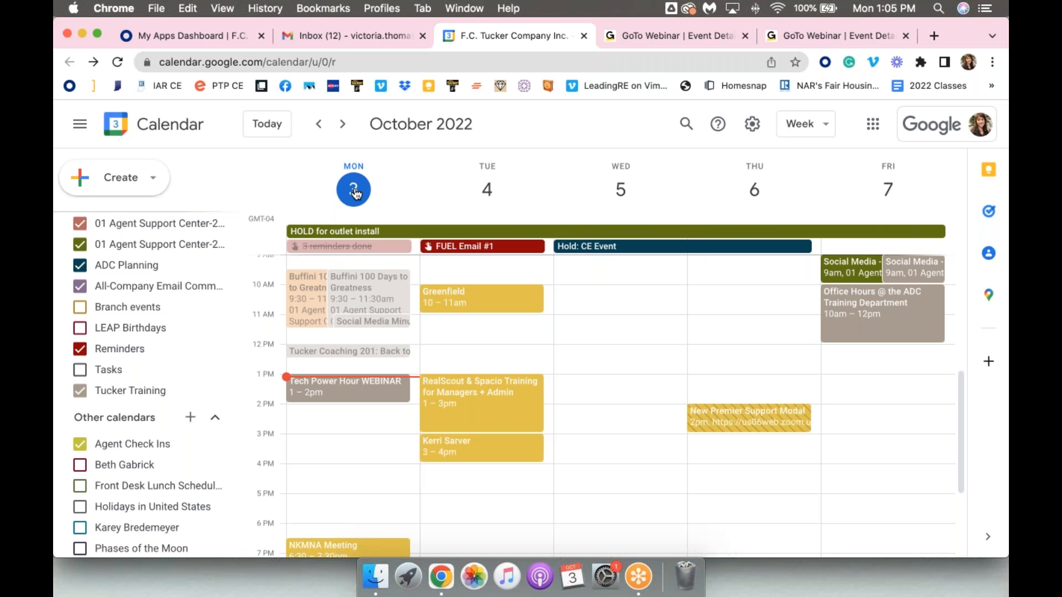
click(339, 127)
click(338, 128)
click(338, 129)
click(338, 128)
click(268, 126)
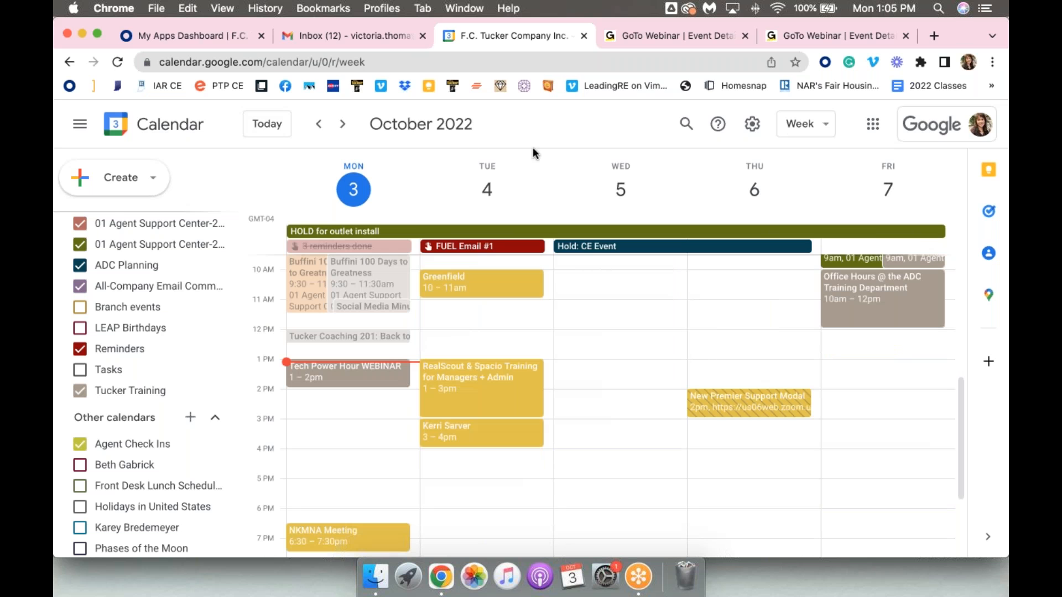
Show weekends in the week view and hide them again
click(826, 131)
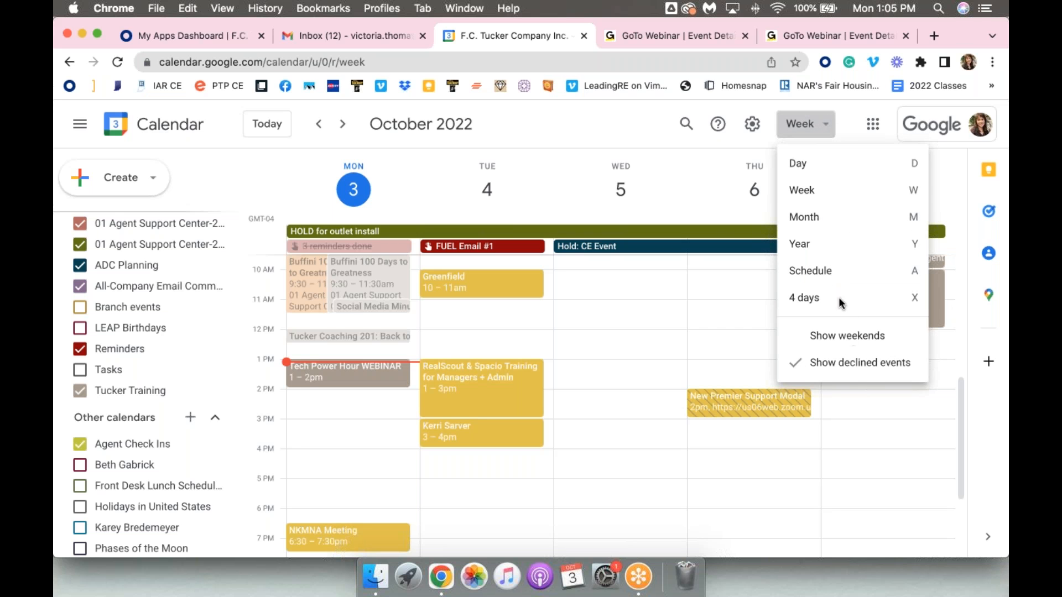
click(623, 122)
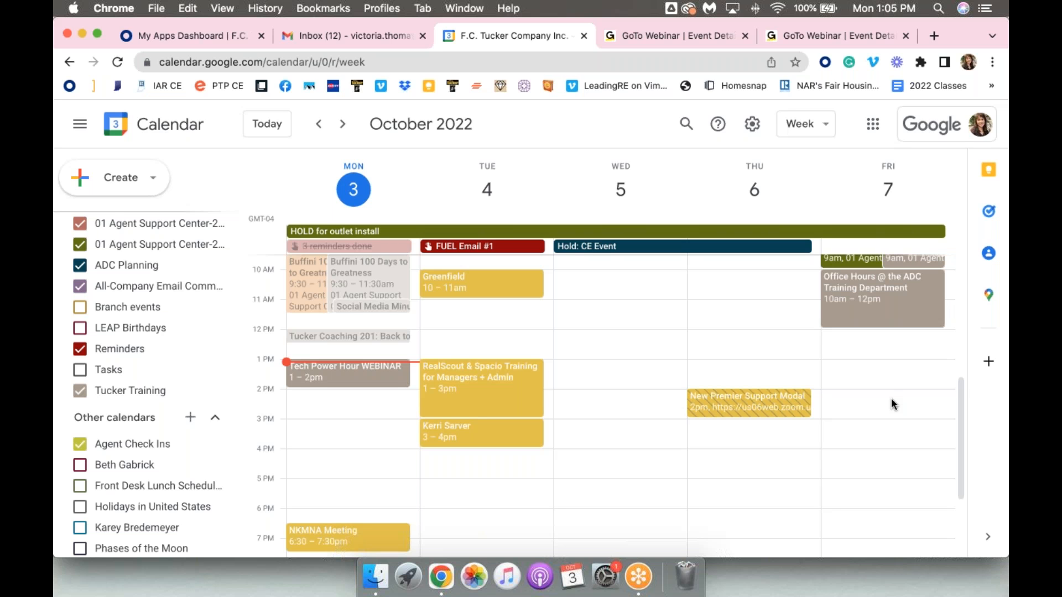
click(791, 126)
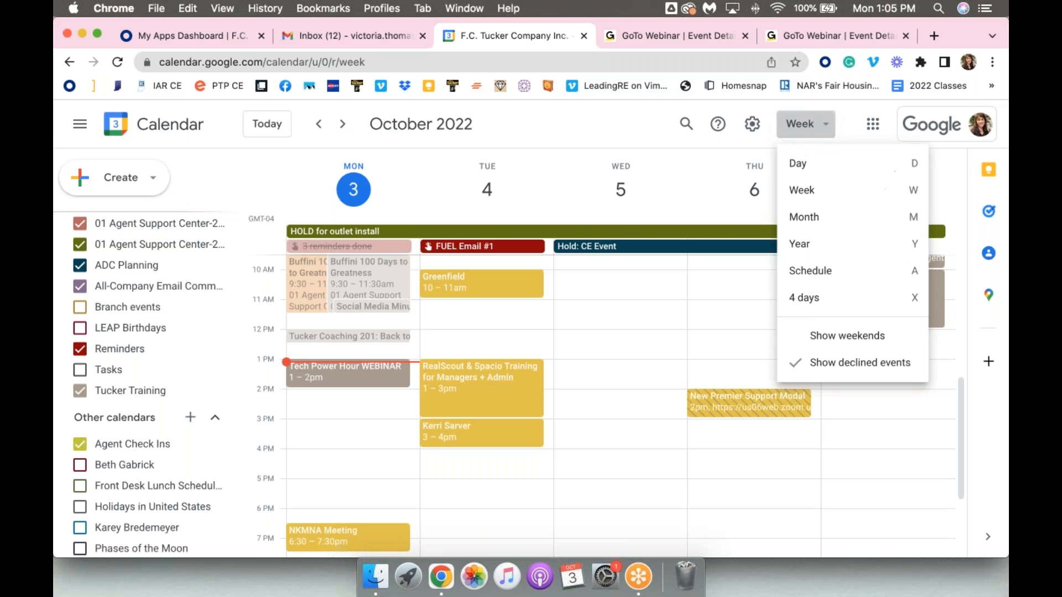
click(887, 338)
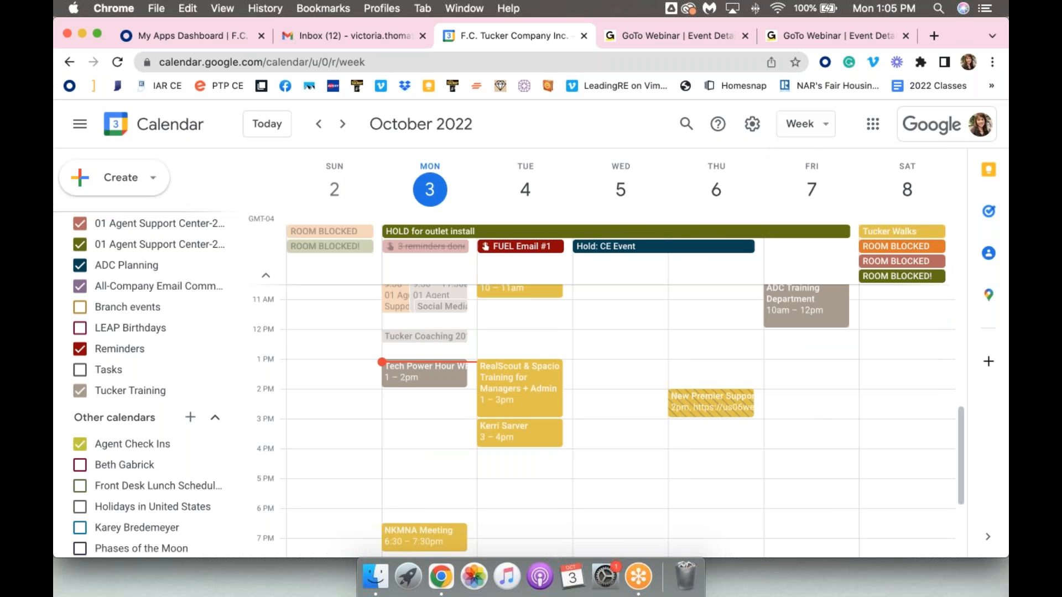
click(784, 127)
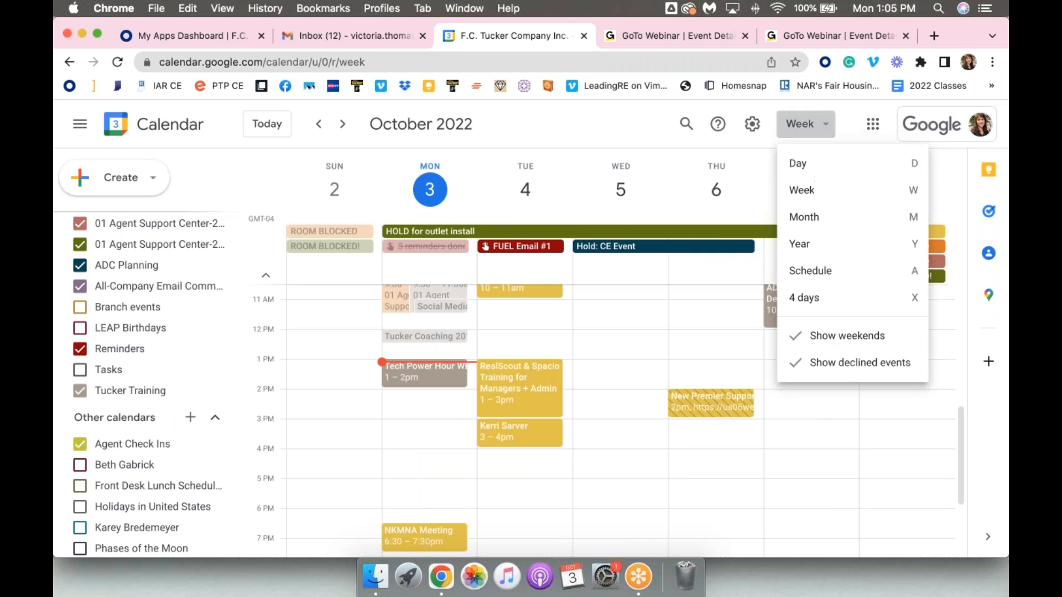
click(817, 338)
Switch the calendar from week view to day view and on to month view
click(817, 135)
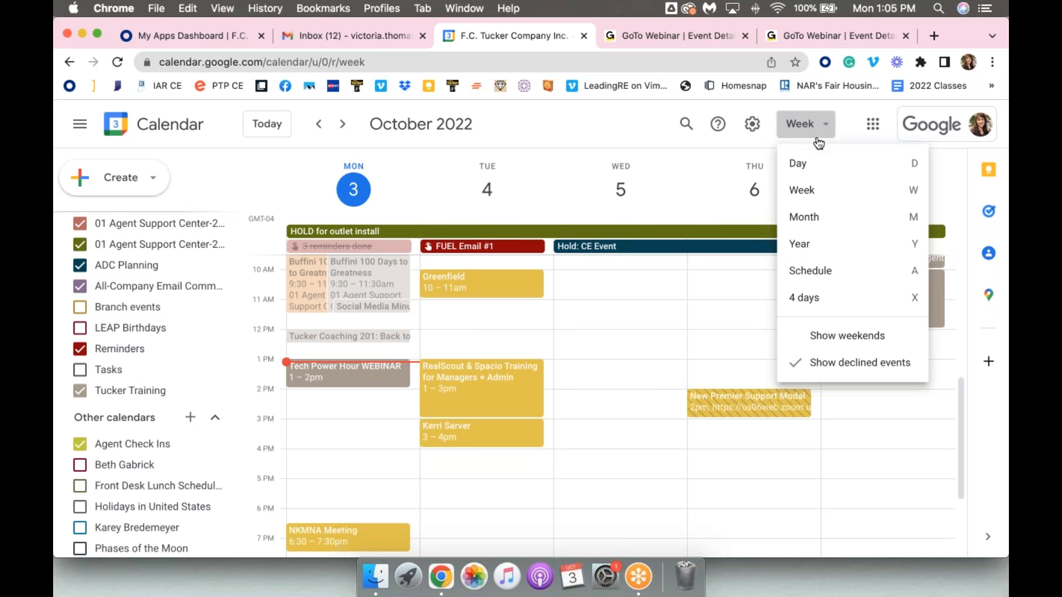
click(806, 189)
click(813, 123)
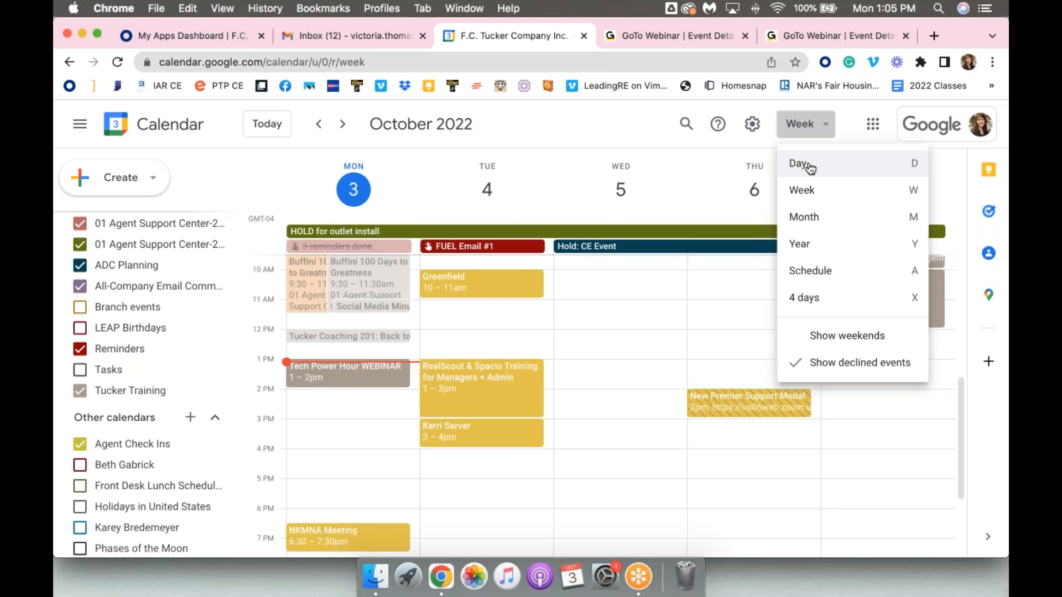
click(806, 166)
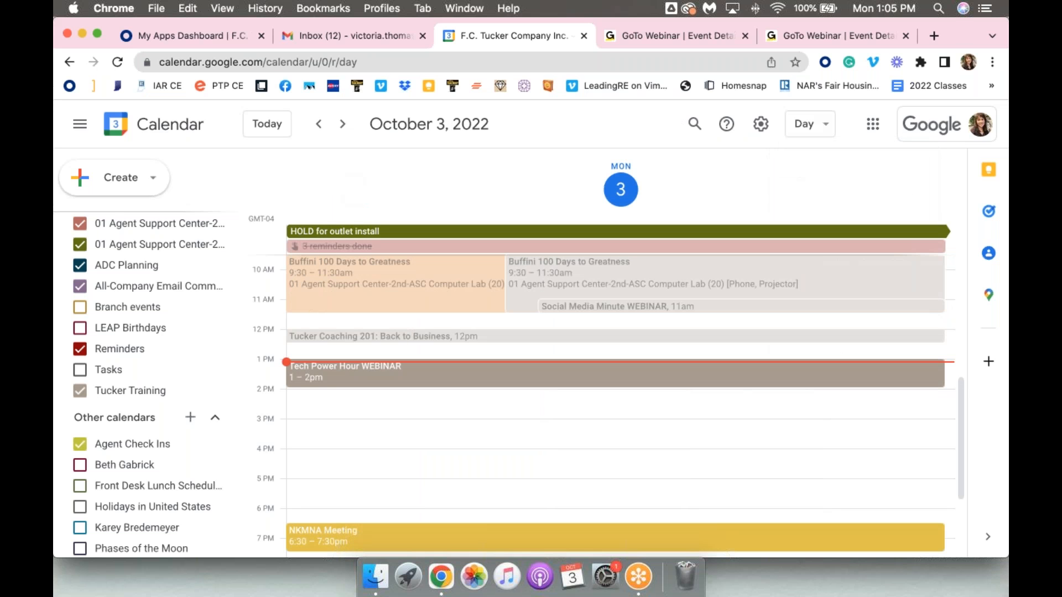
click(805, 125)
click(820, 219)
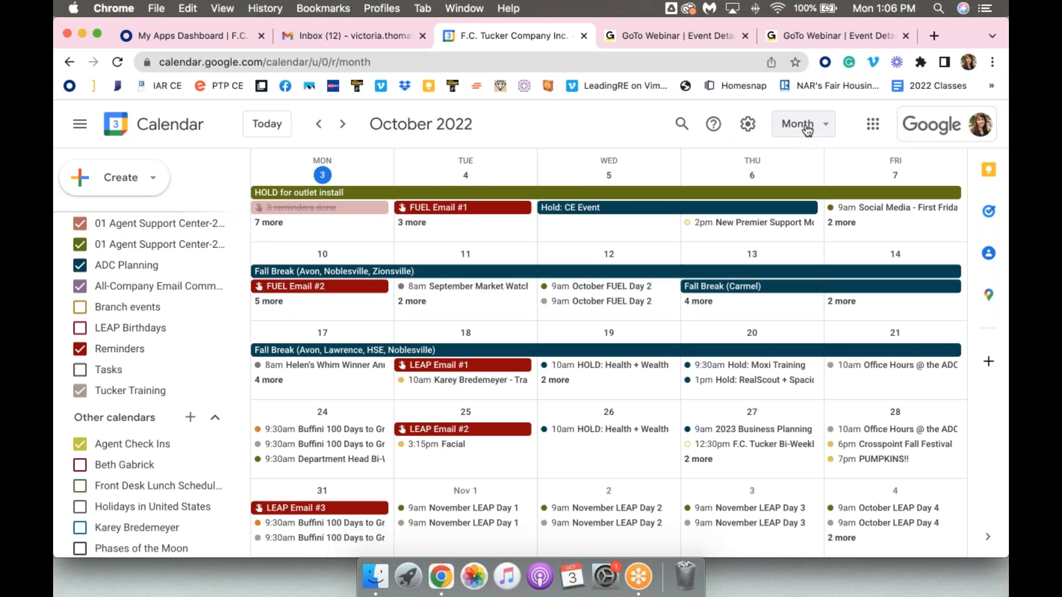
Open the calendar search with its advanced filter options and leave it without searching
click(683, 124)
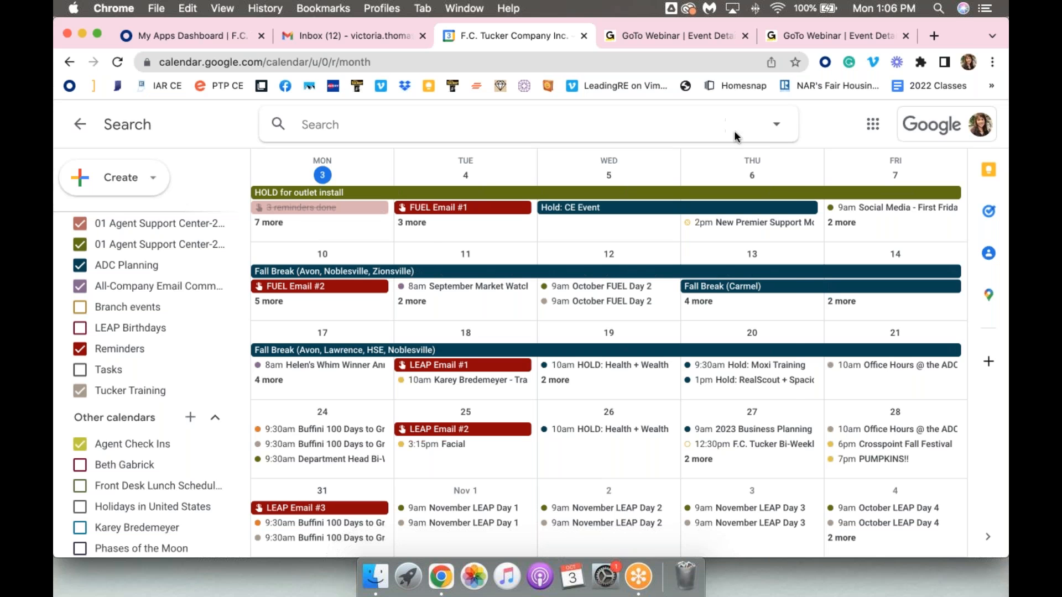
click(776, 126)
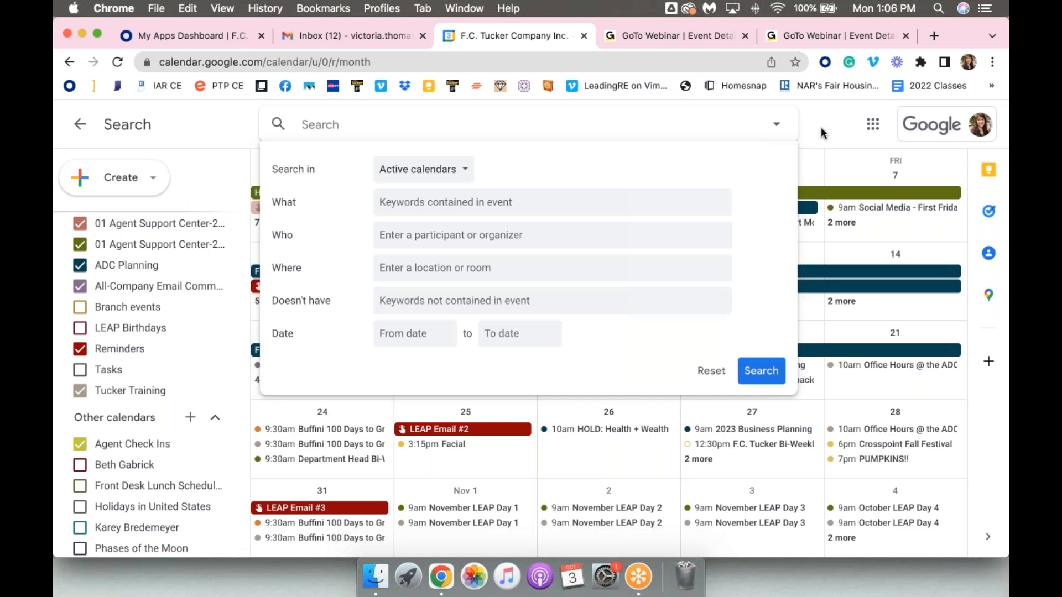
key(Escape)
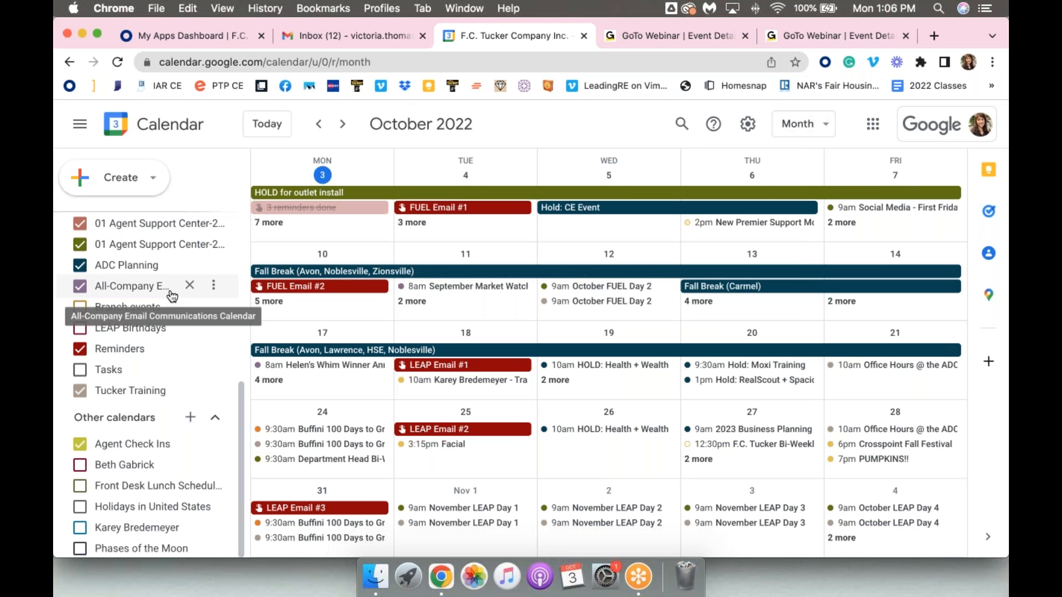
Switch the calendar back to week view and bring the afternoon hours into view
scroll(173, 297, up, 10)
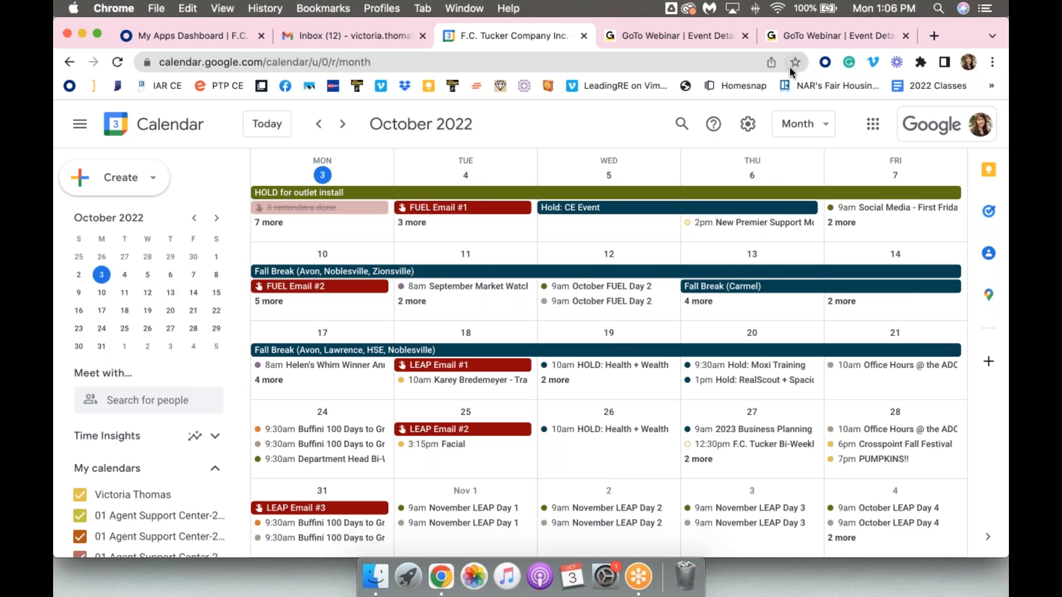
click(801, 123)
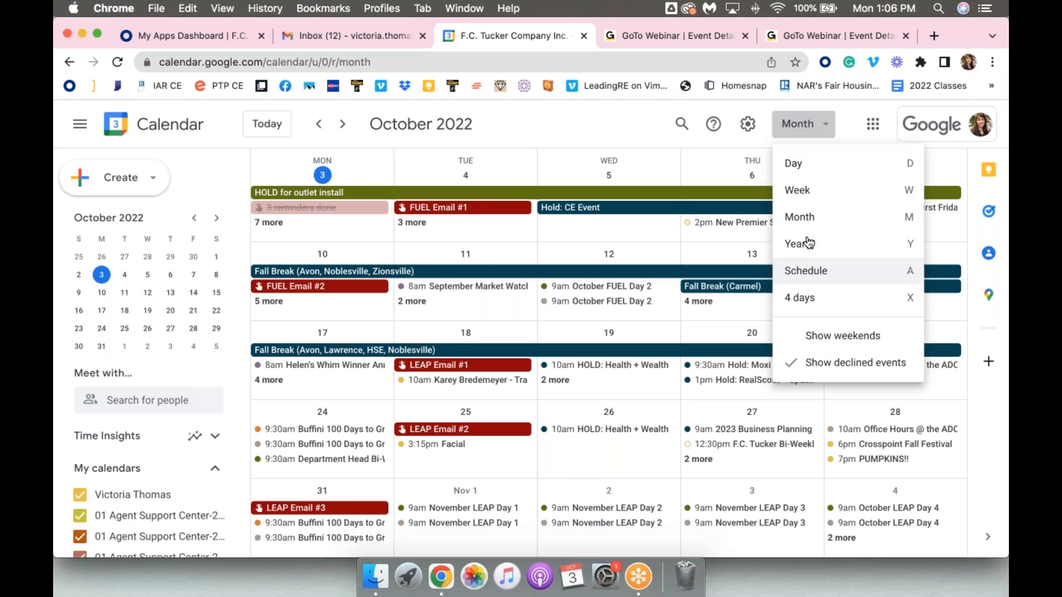
click(810, 191)
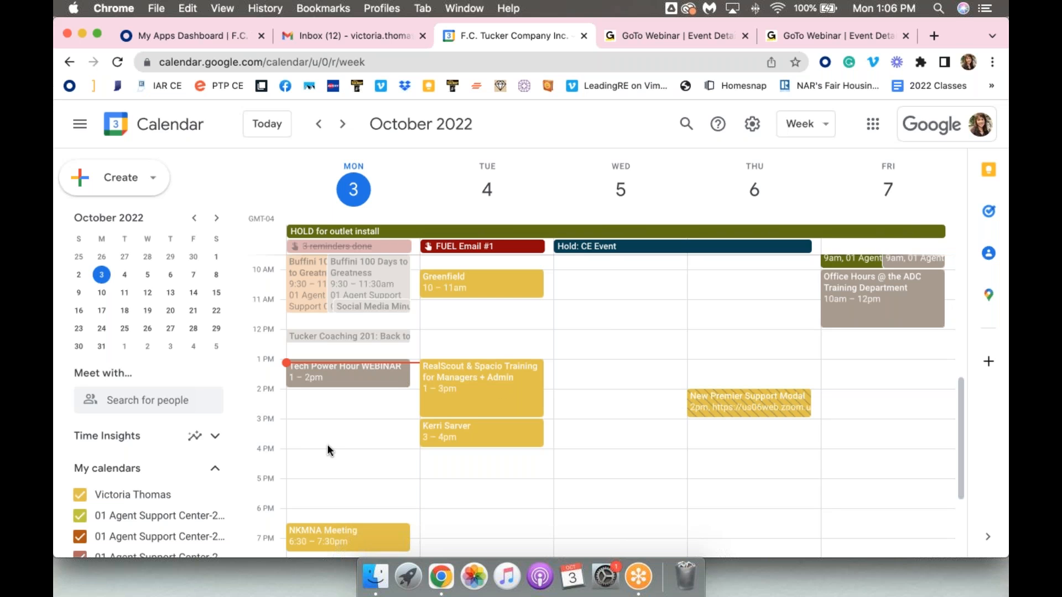
scroll(326, 449, down, 2)
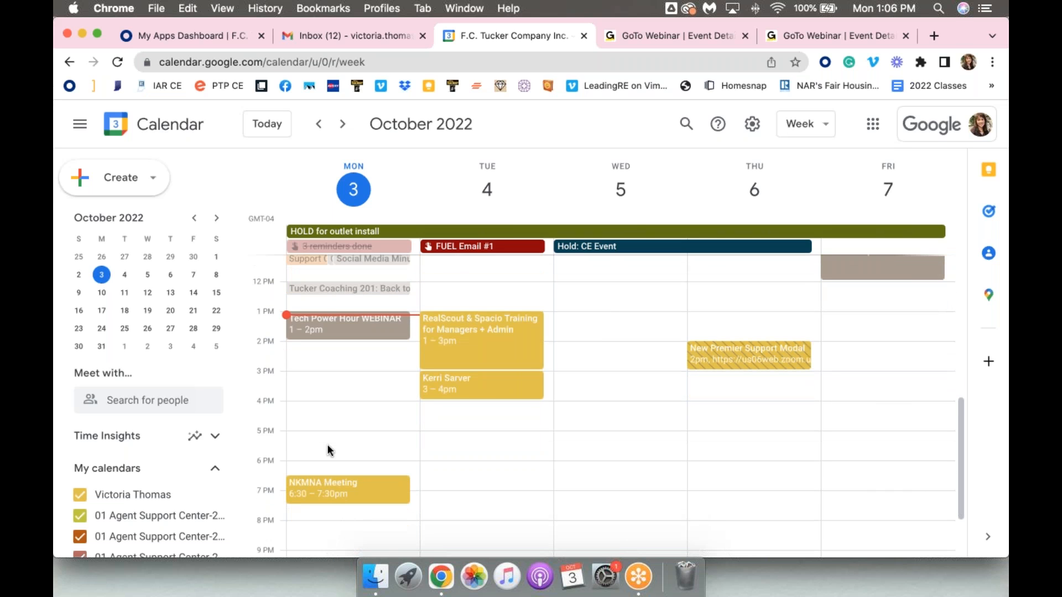
click(149, 181)
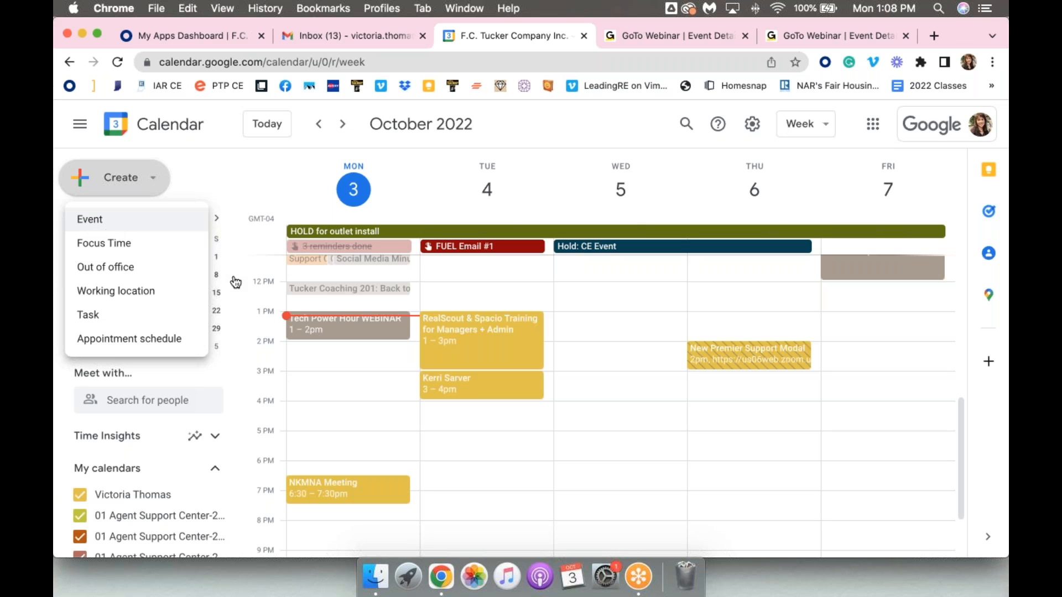
click(590, 380)
click(590, 380)
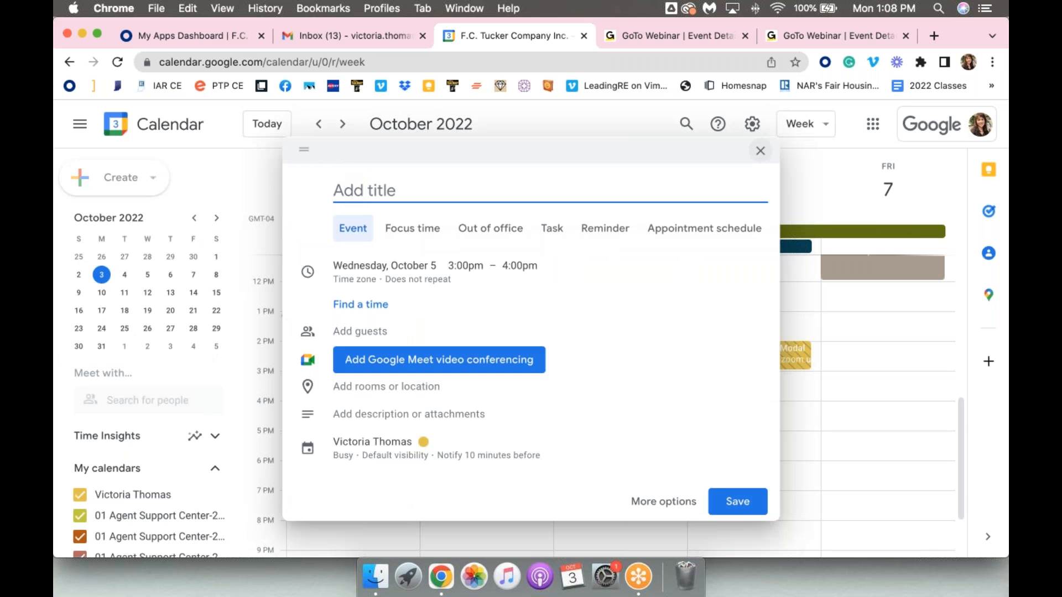
click(760, 150)
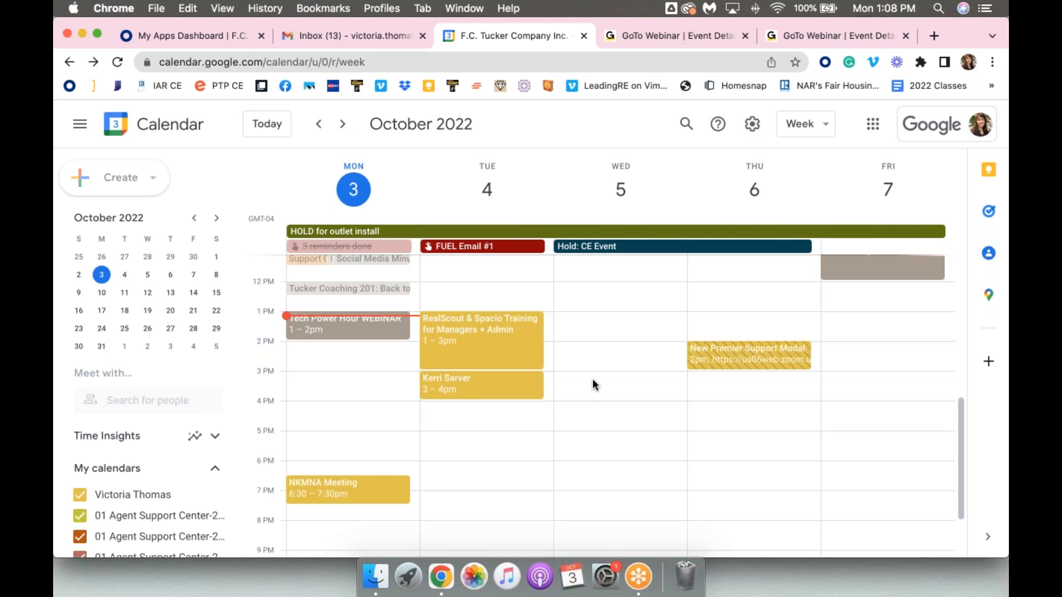
Draft an event titled TEST Event on Wednesday, October 5, from 3:00pm to 4:00pm, and discard it
click(593, 380)
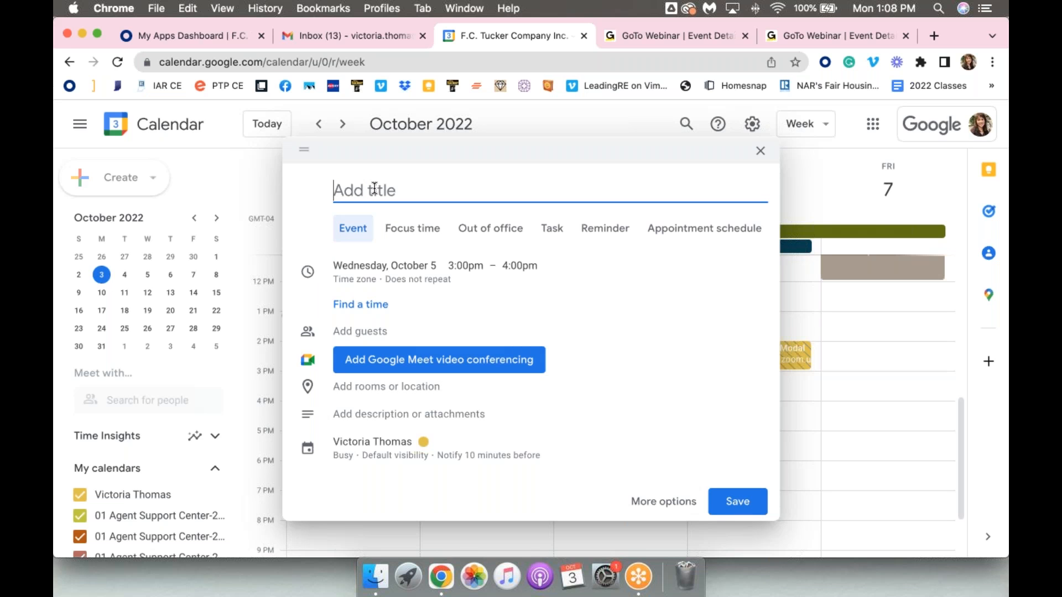
text(TEST Event)
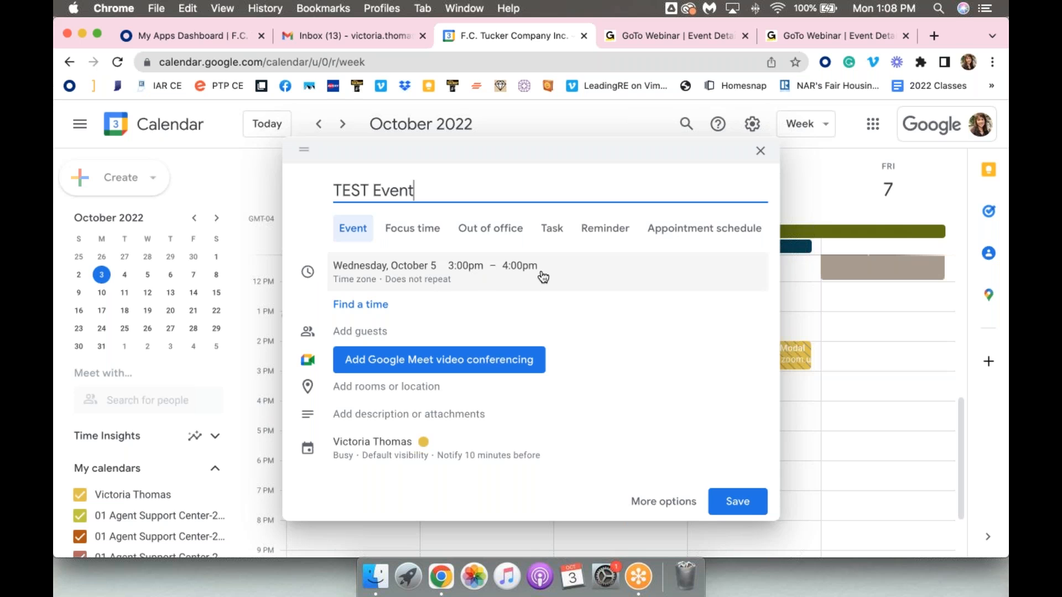
drag(555, 147, 349, 65)
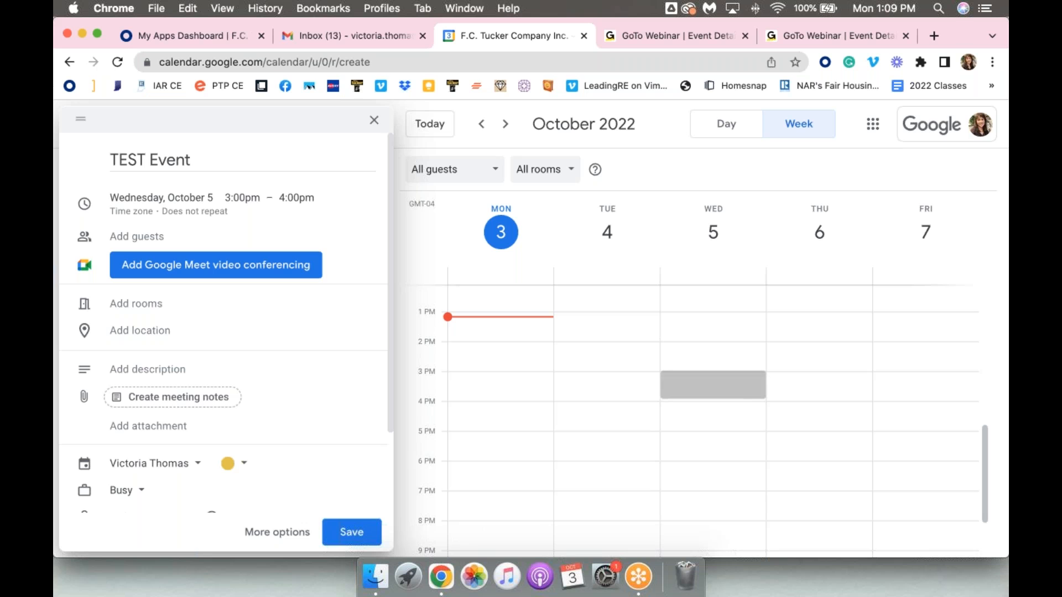
click(374, 123)
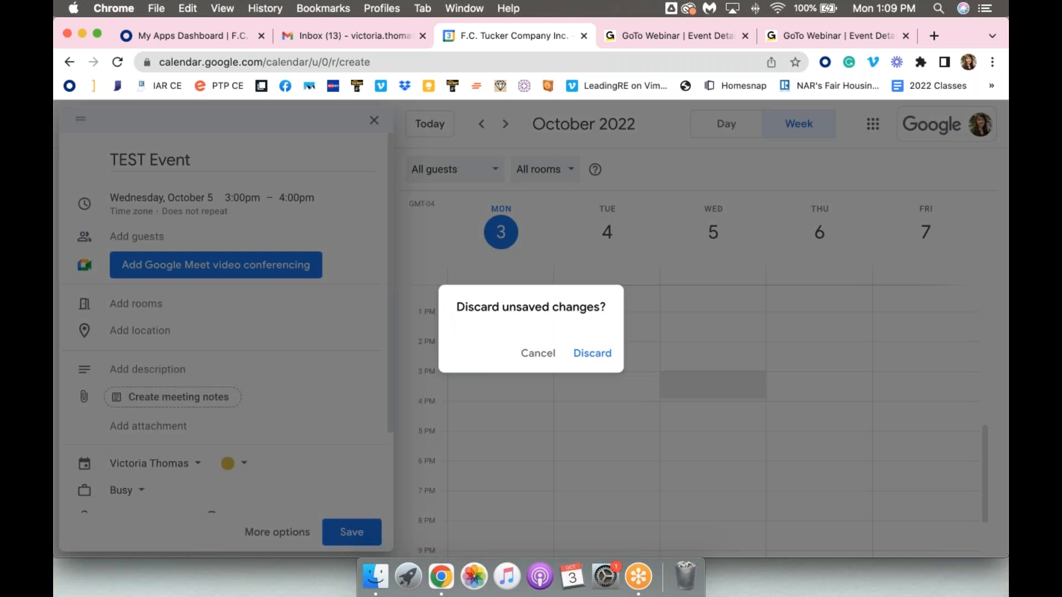
click(580, 360)
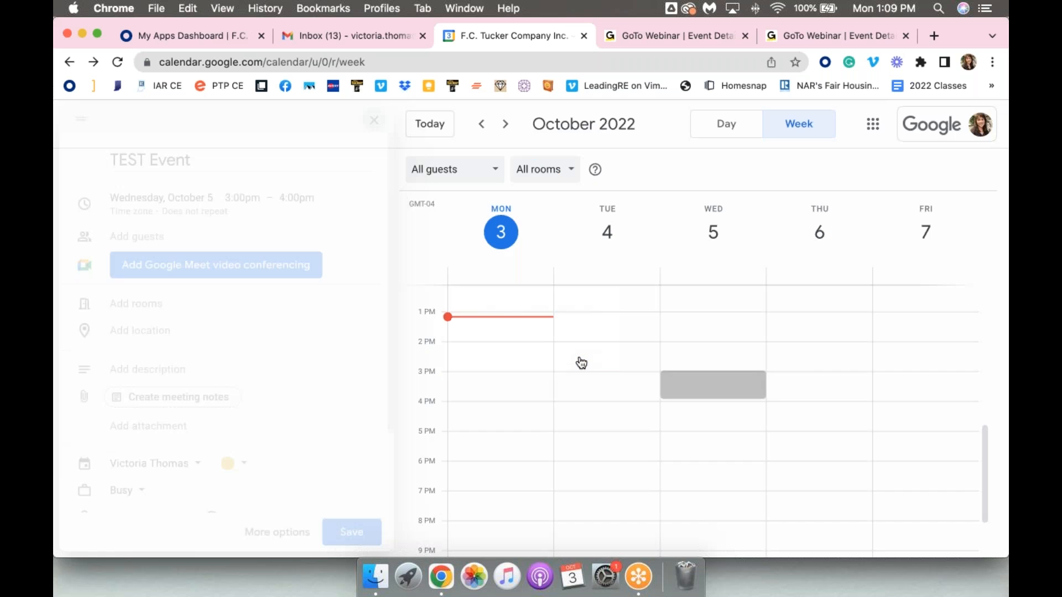
click(599, 387)
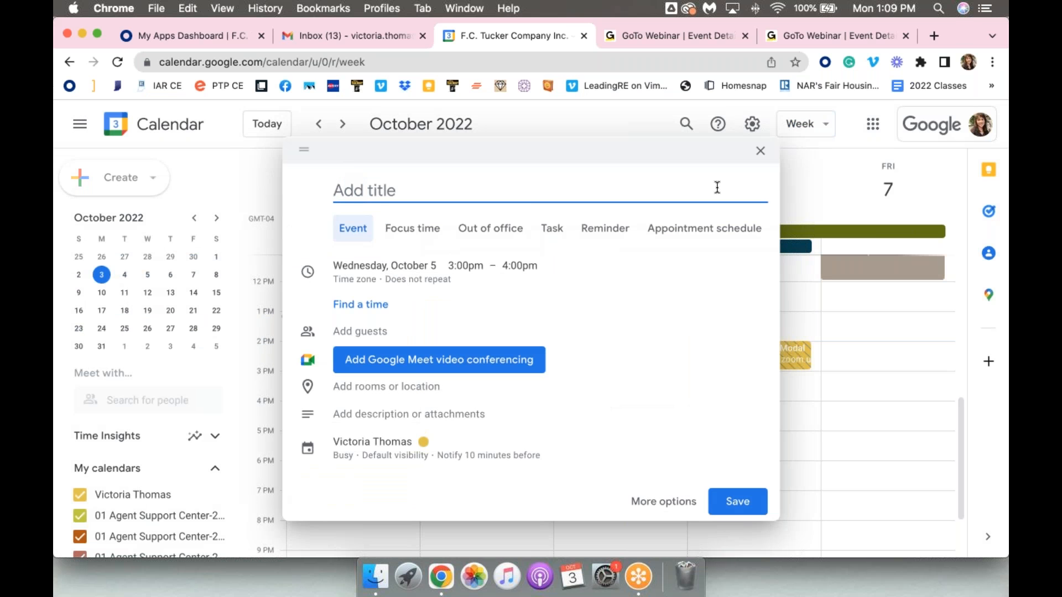
click(761, 153)
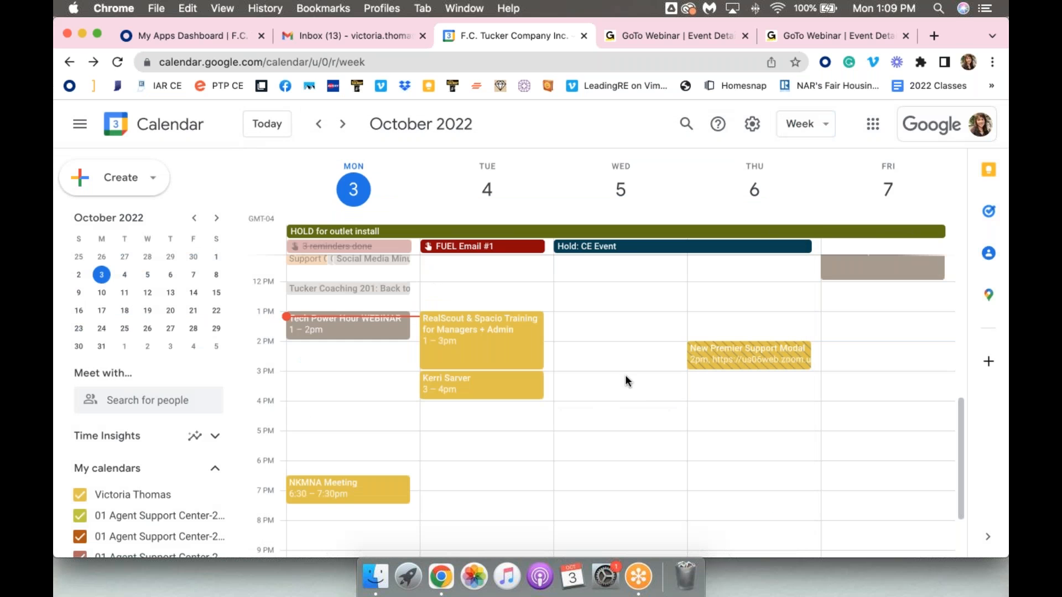
Block out Wednesday, October 5, from 3:00pm to 5:00pm as a new event and title it TEST Event
drag(628, 373, 630, 427)
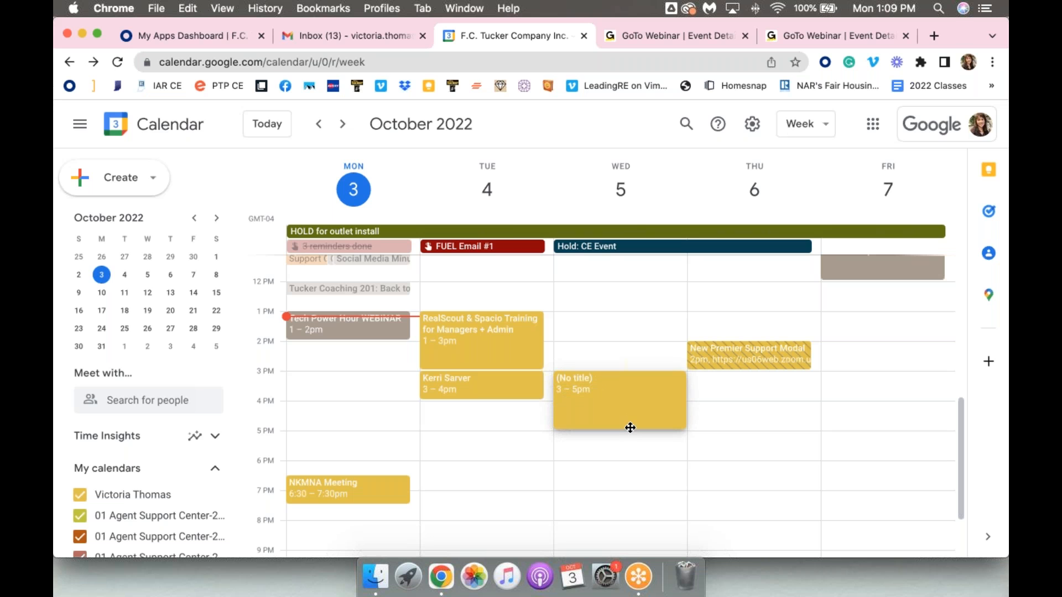
drag(630, 427, 630, 427)
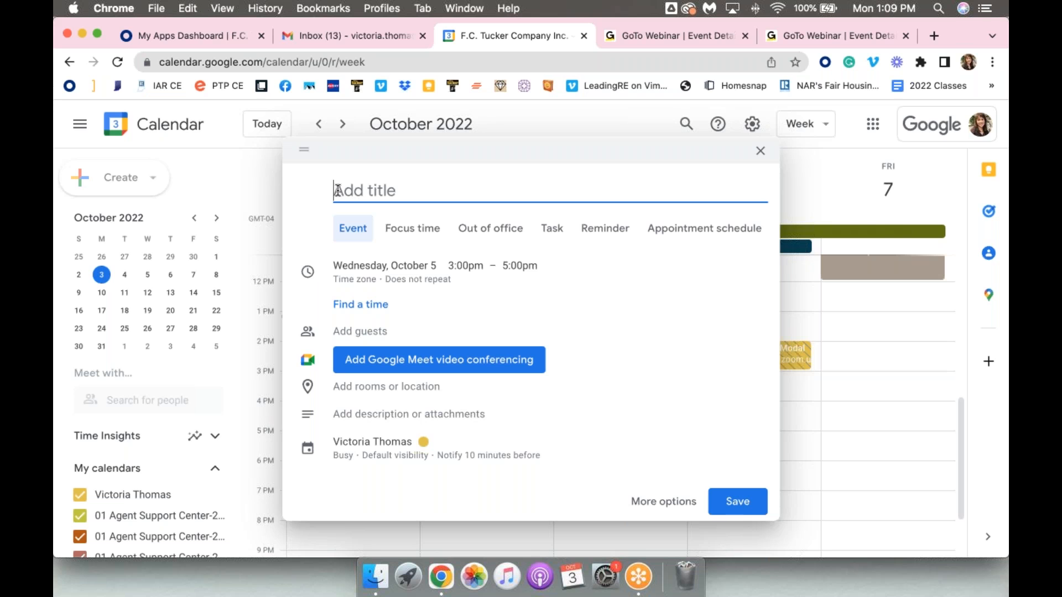
text(IET)
key(BackSpace)
text(ST Event)
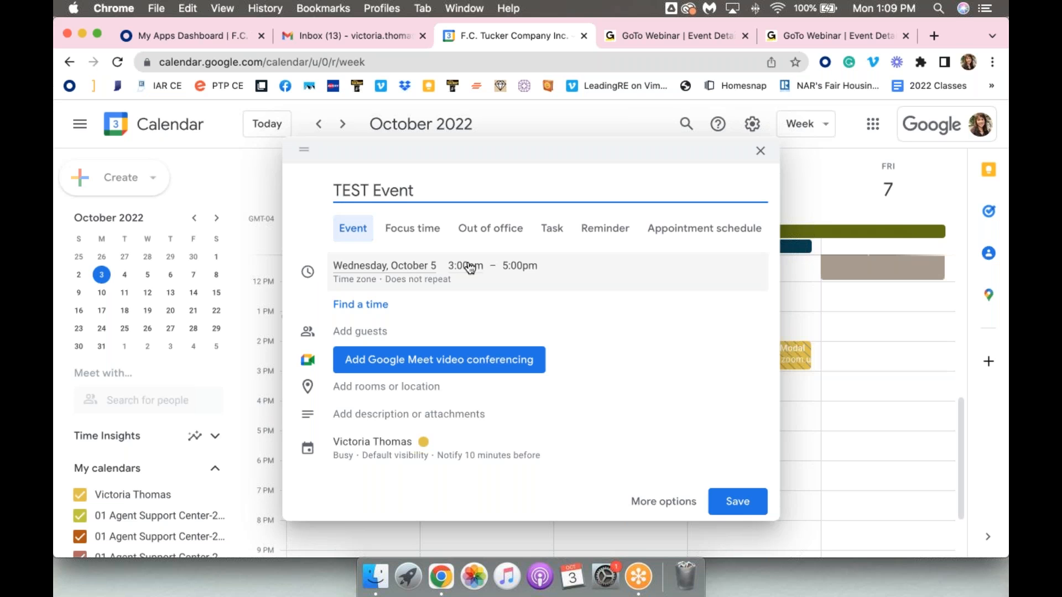
Try a custom weekly recurrence on Wednesday for TEST Event that ends after a limited number of occurrences, and cancel it
click(421, 284)
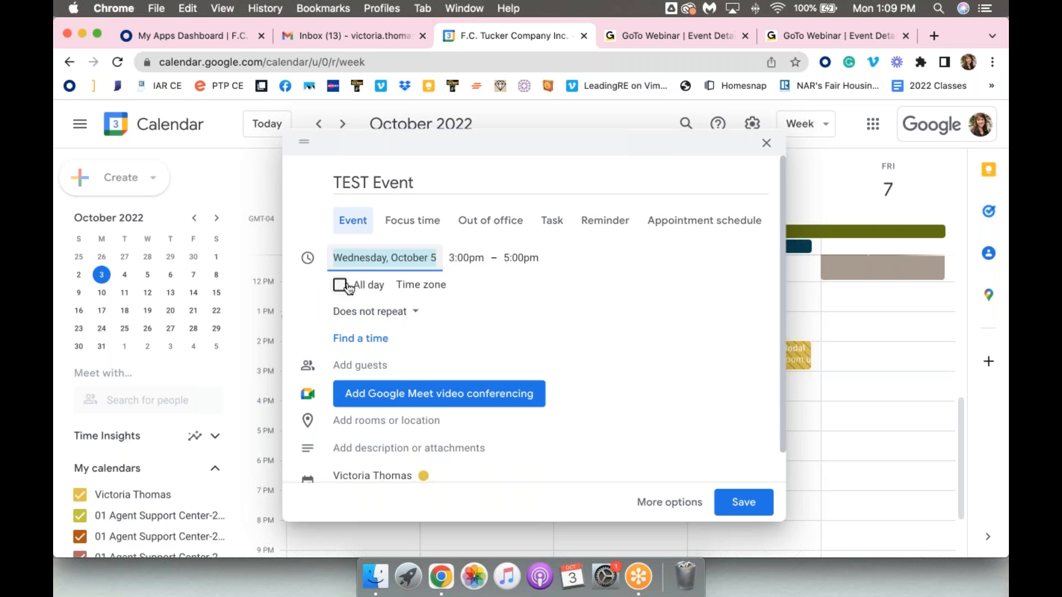
click(388, 314)
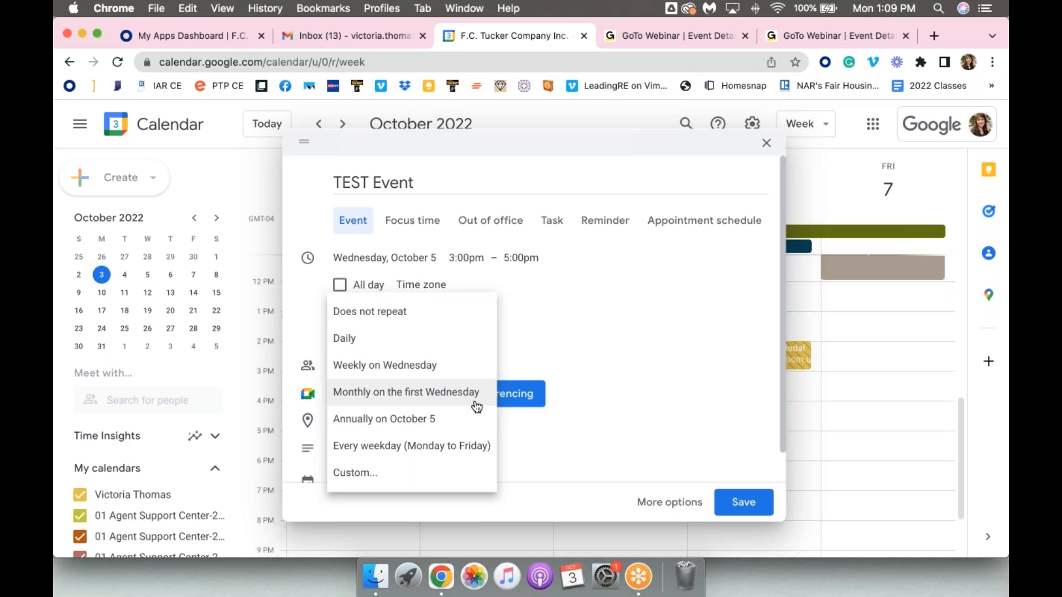
click(352, 476)
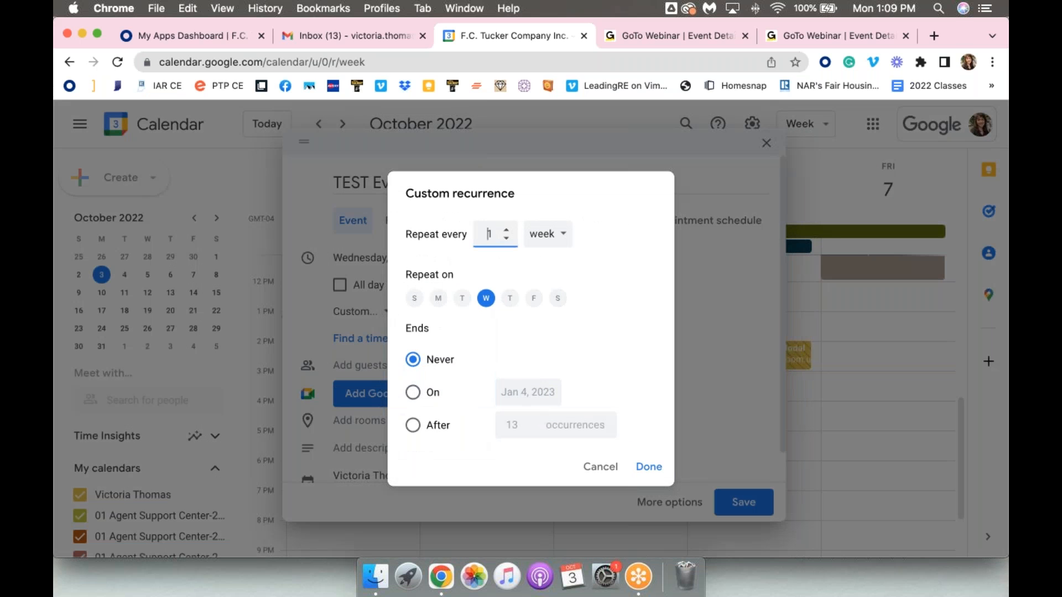
click(413, 426)
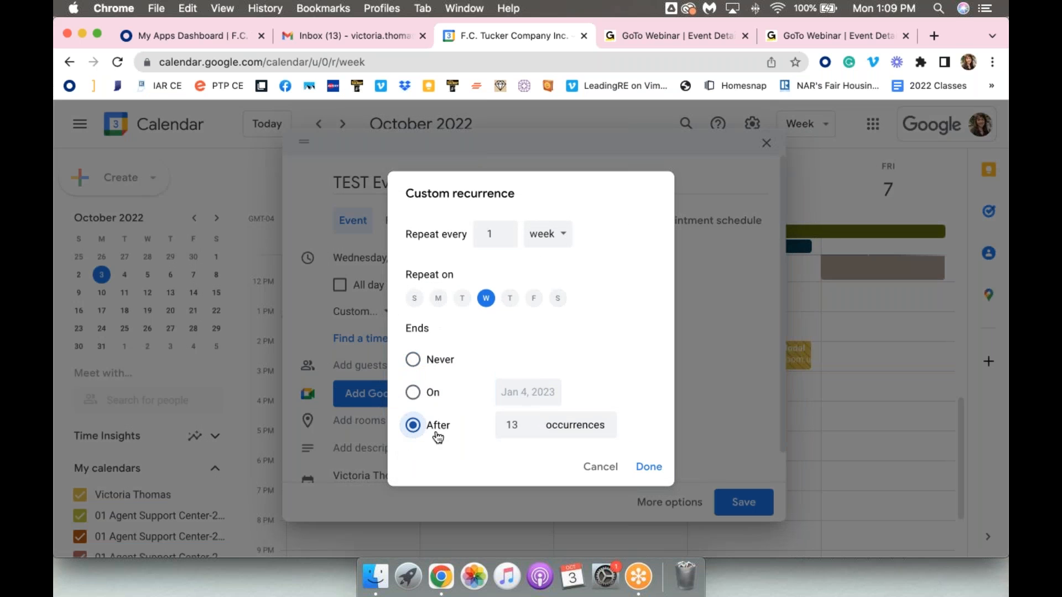
click(529, 430)
click(528, 430)
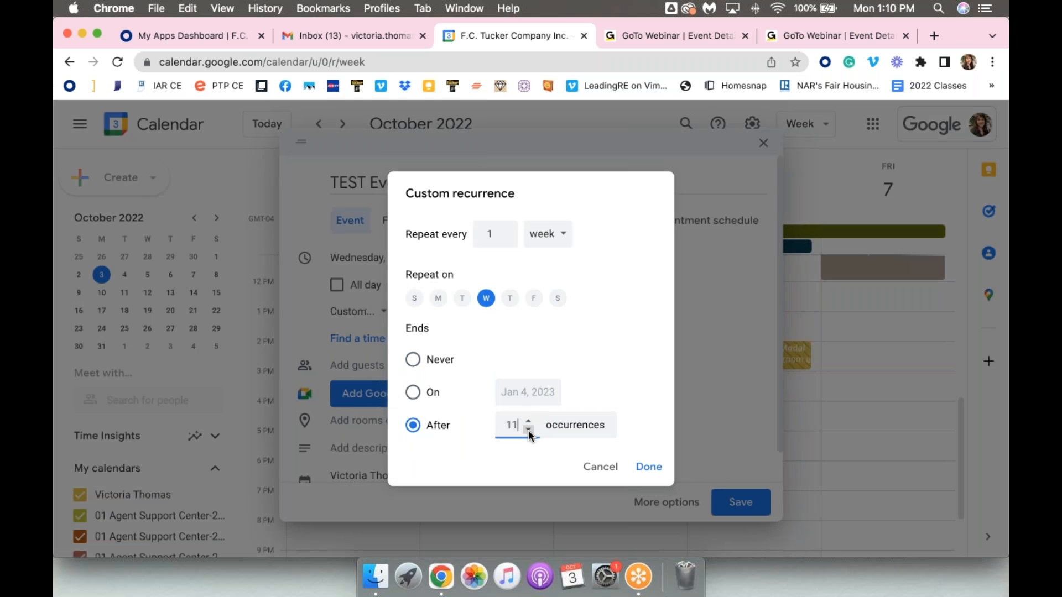
click(528, 429)
click(597, 471)
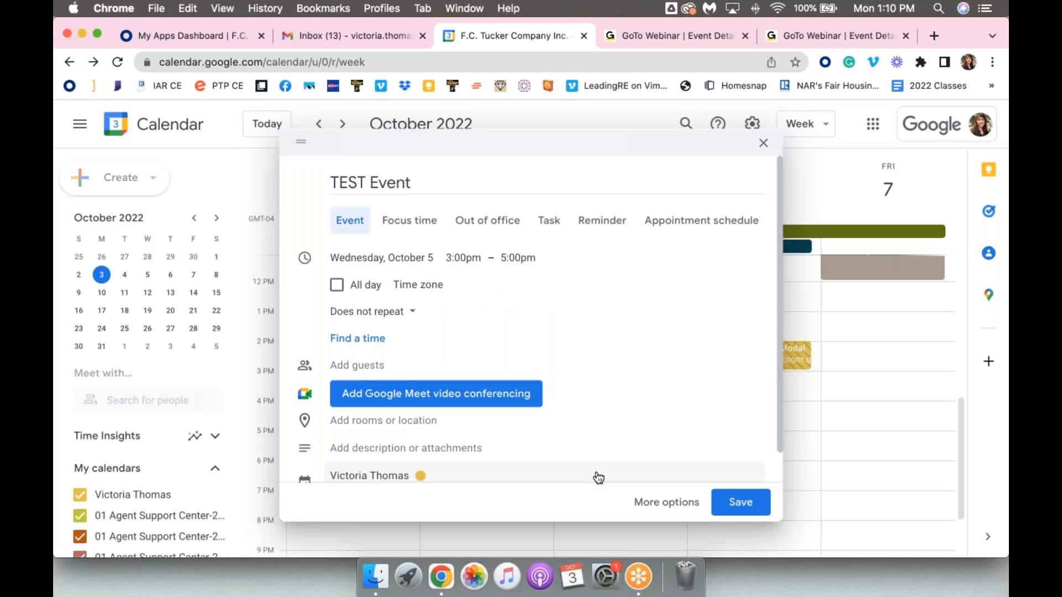
Open the find-a-time view for TEST Event beside the week's schedule and return to the event draft
click(358, 341)
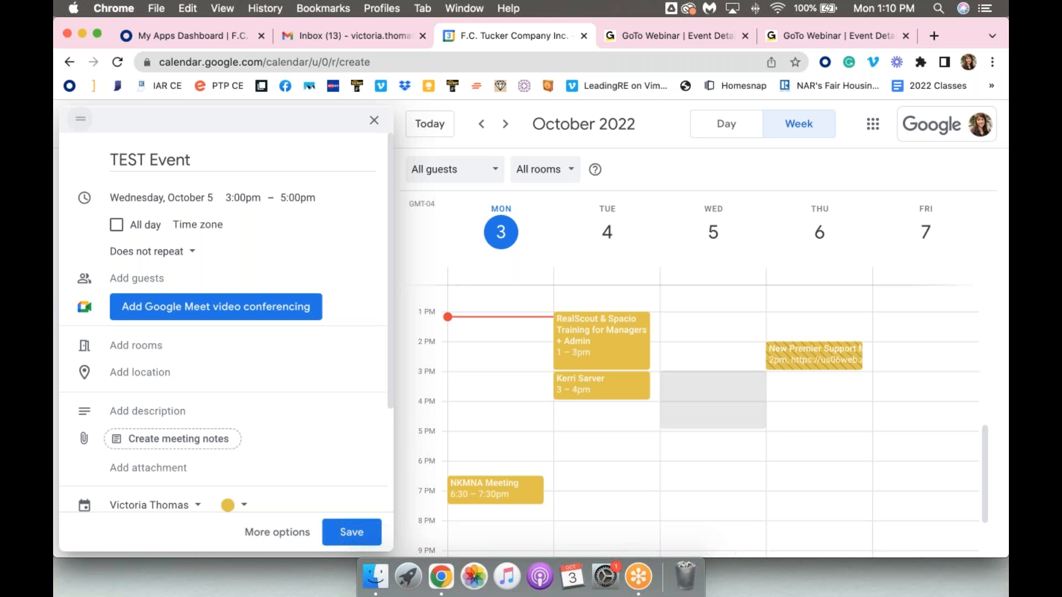
click(80, 118)
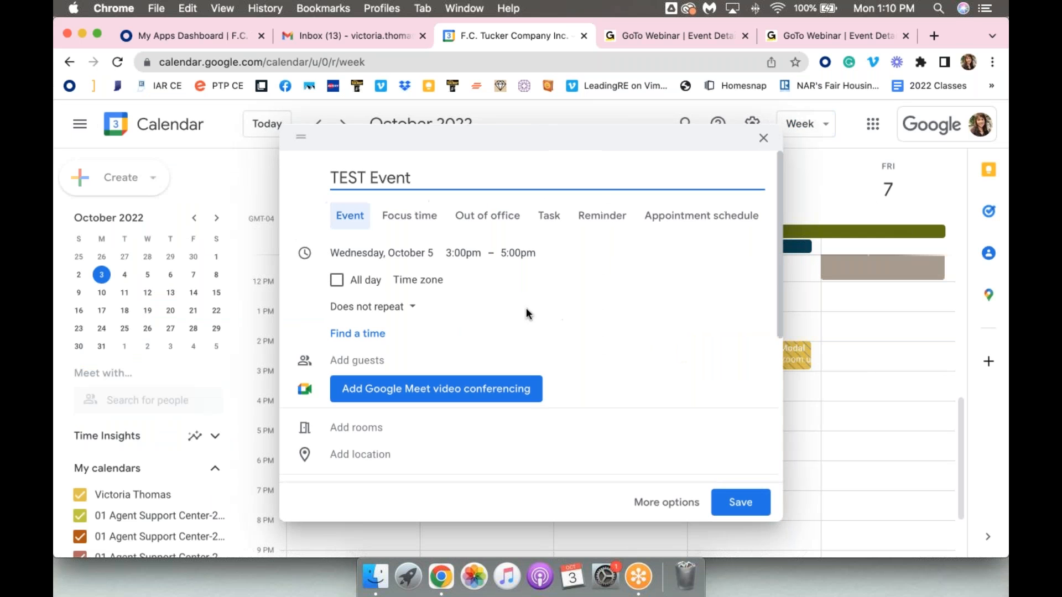
Add a colleague as guest to TEST Event by searching for their name and picking a matching suggestion
scroll(360, 309, down, 2)
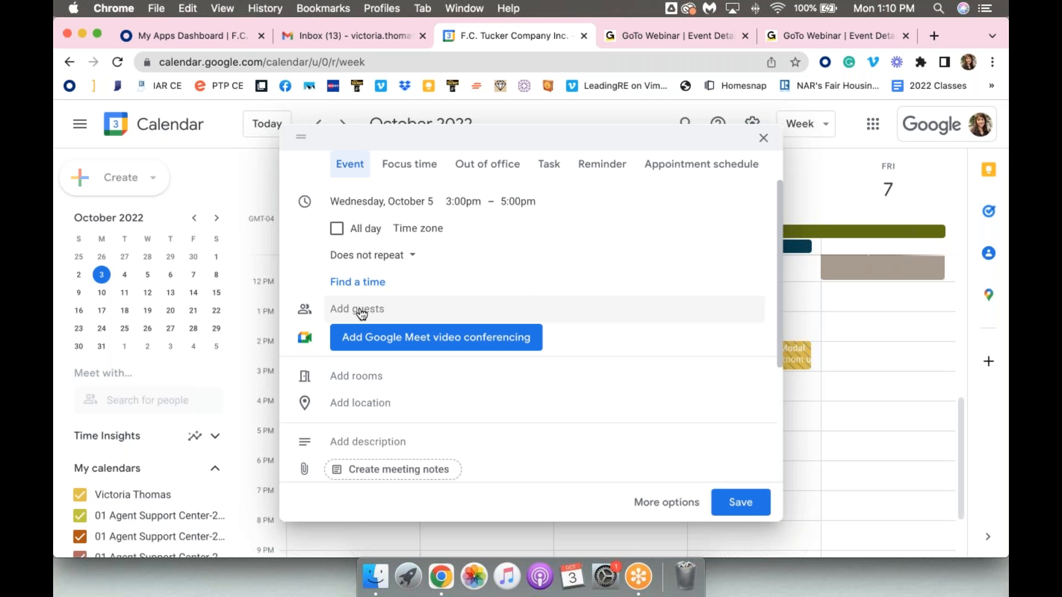
click(361, 313)
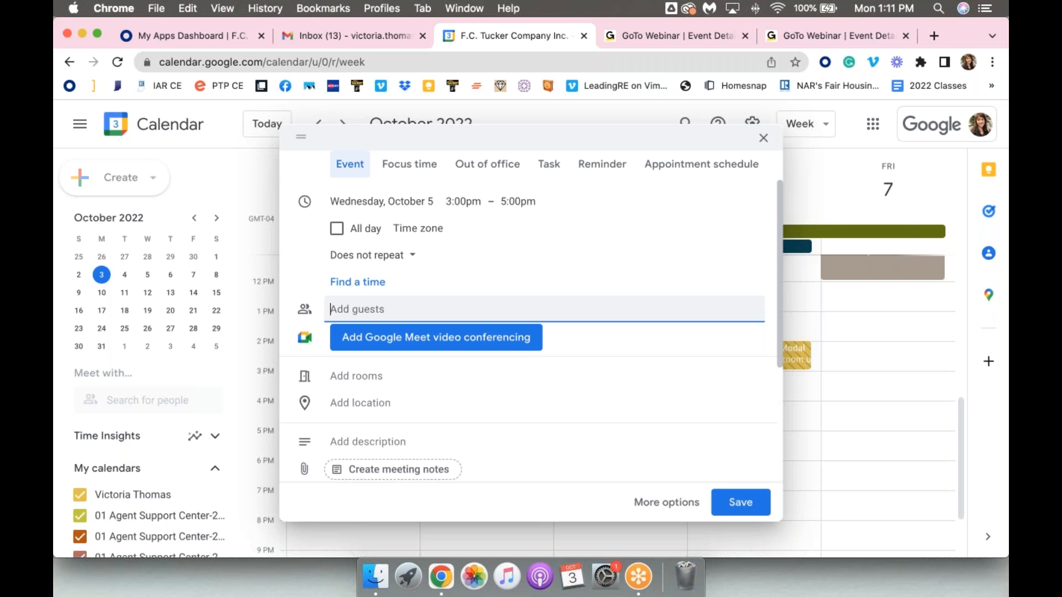
text(cla)
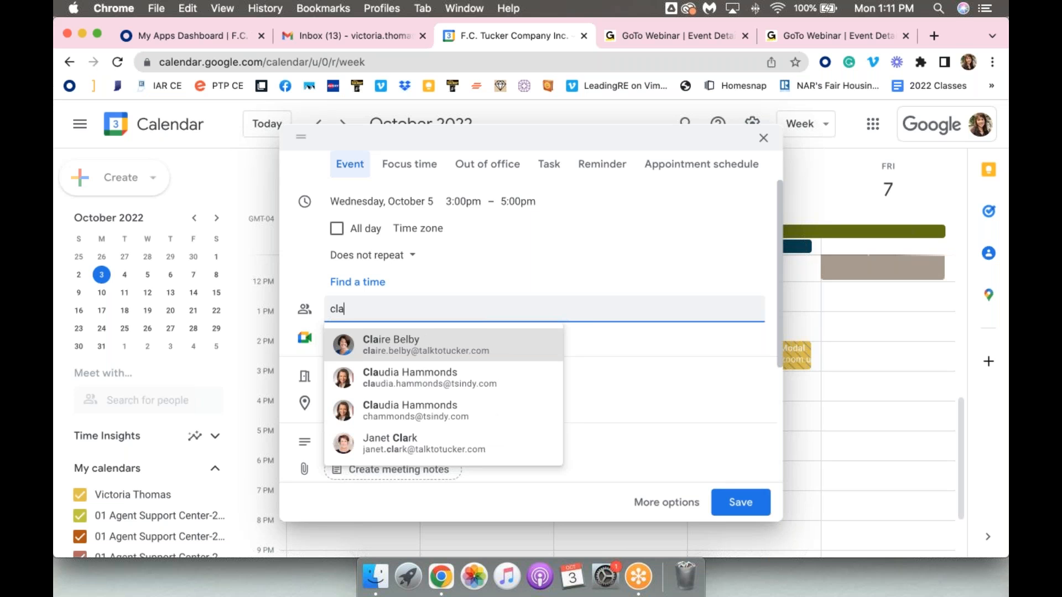
click(386, 346)
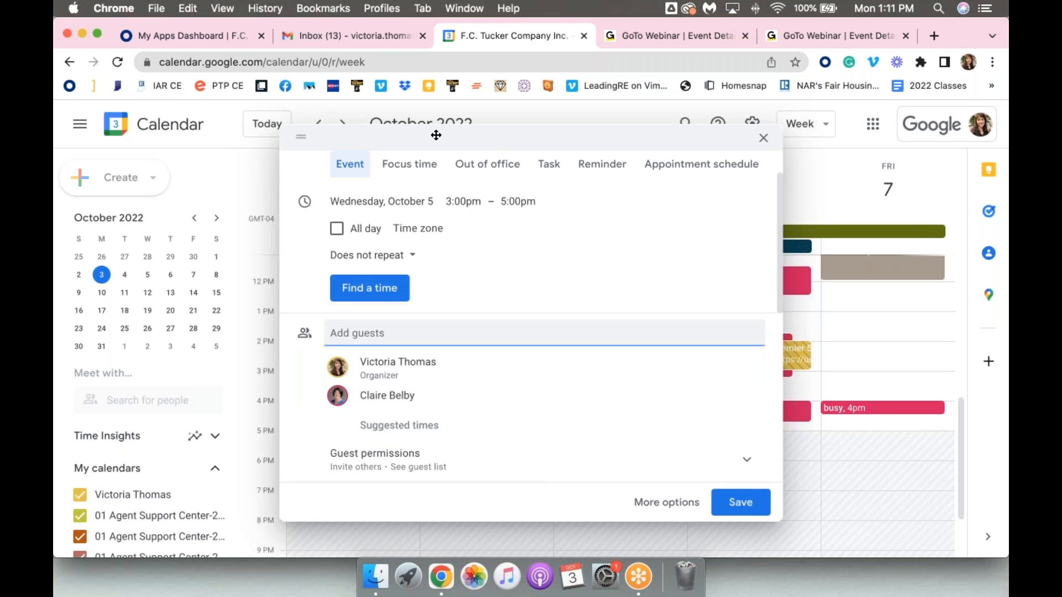
Compare the guest's availability with the organizer's schedule for the week of October 3, and return to the event draft
drag(429, 135, 230, 139)
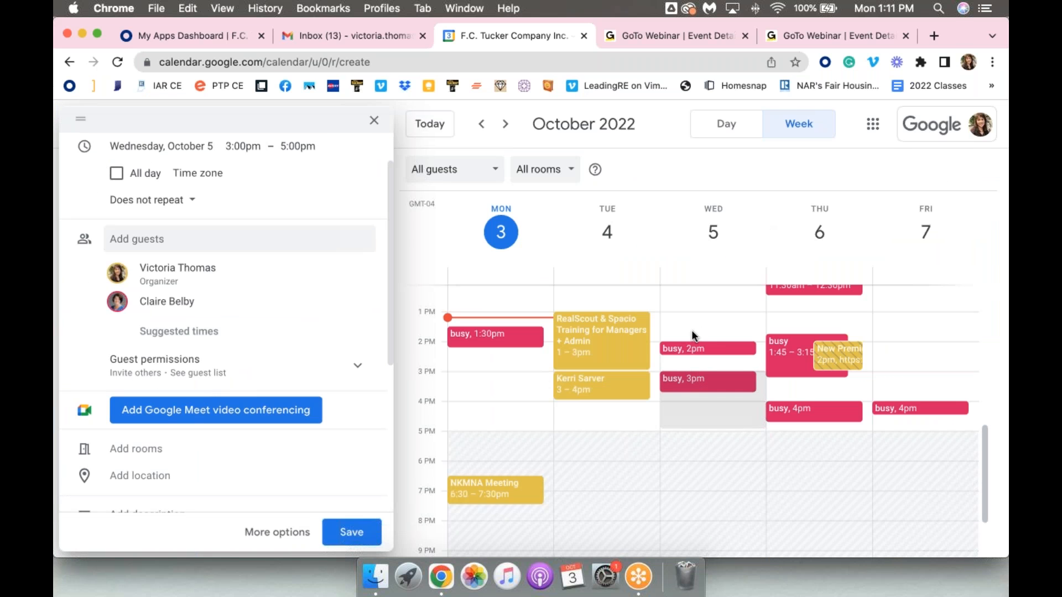
scroll(692, 331, up, 2)
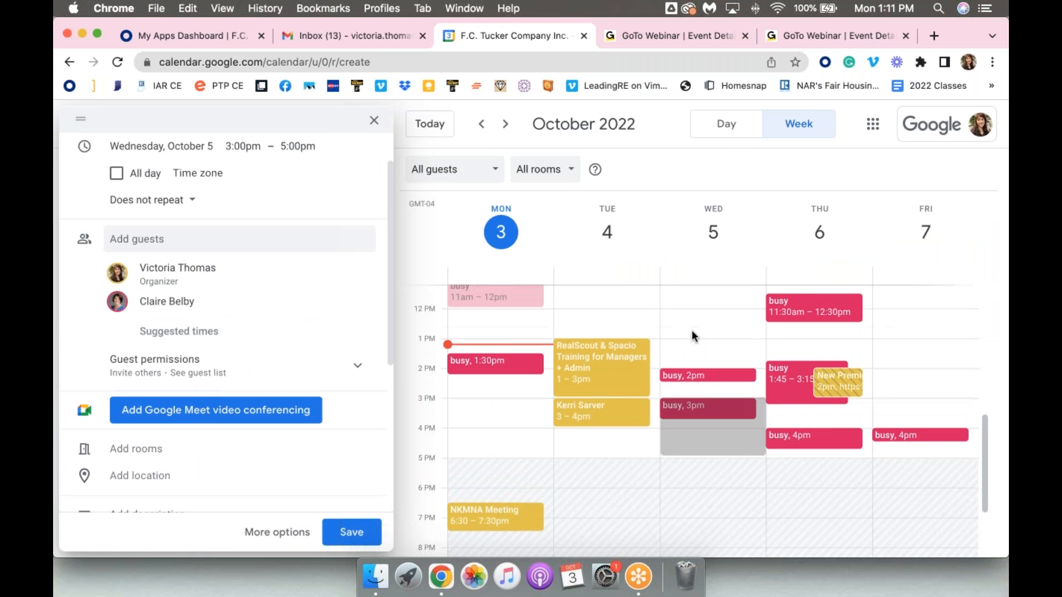
scroll(692, 332, down, 3)
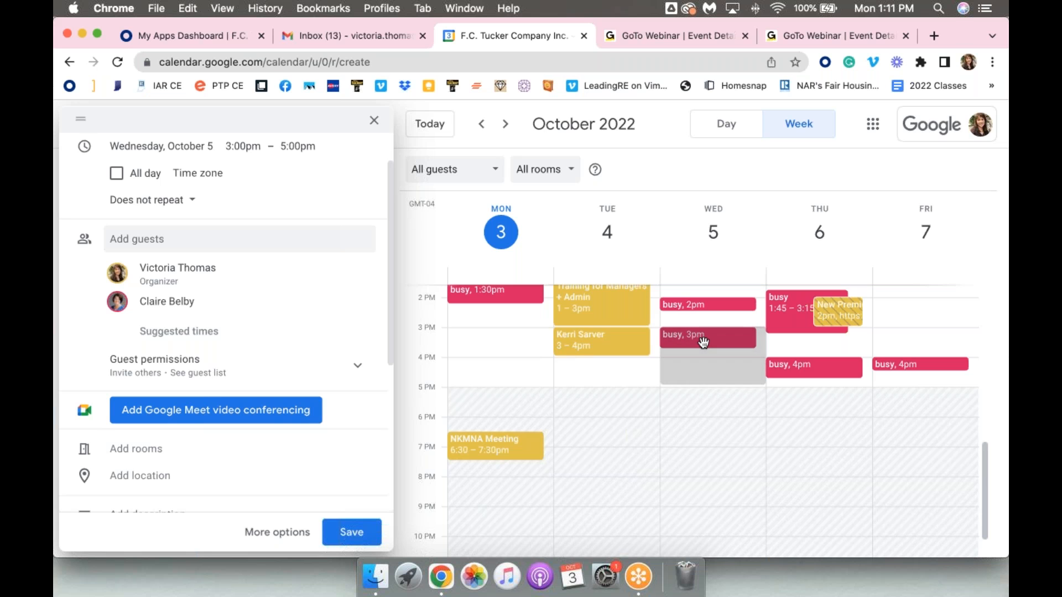
scroll(704, 341, up, 5)
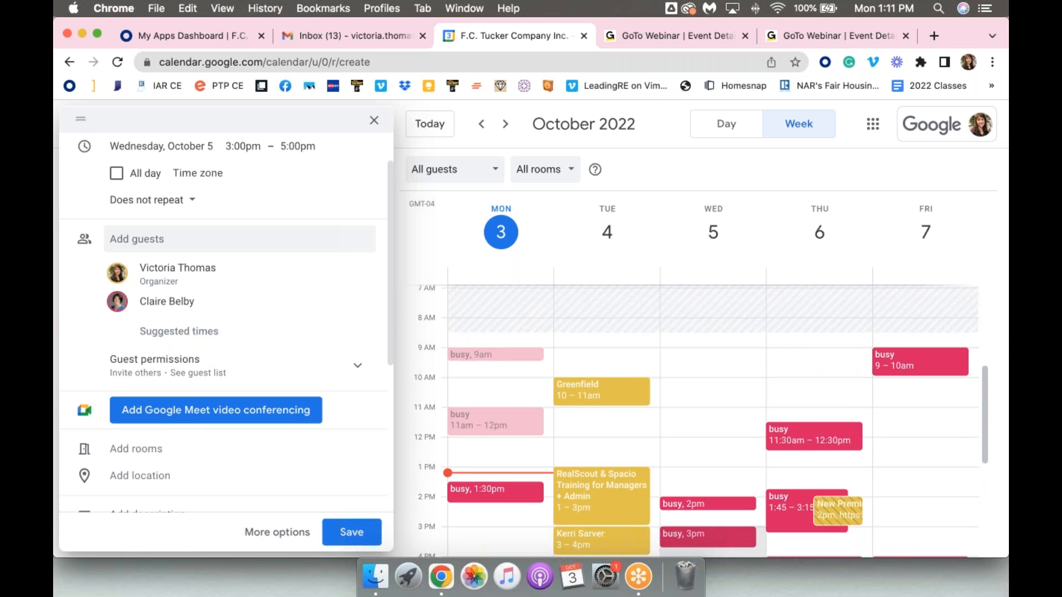
scroll(703, 420, down, 3)
scroll(680, 301, down, 3)
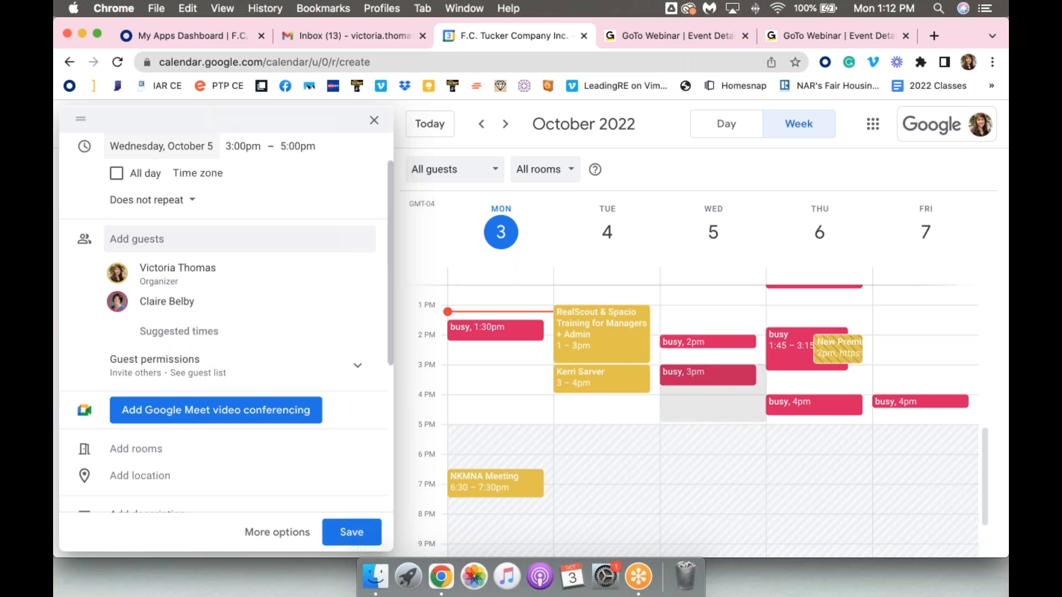
click(83, 123)
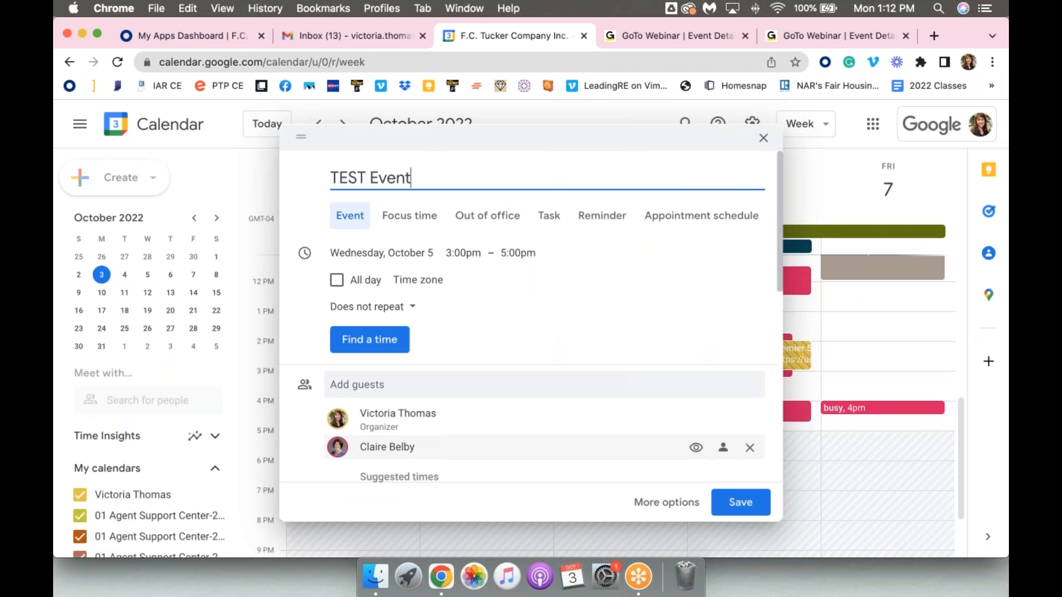
View the added guest's contact card and remove that guest from TEST Event
scroll(459, 340, down, 3)
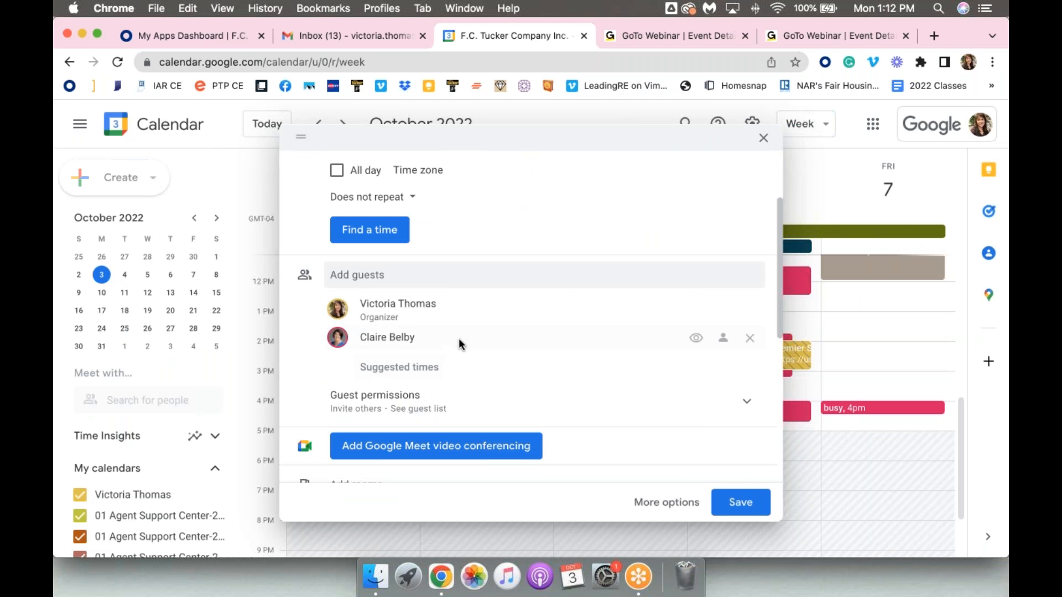
mouse_move(459, 338)
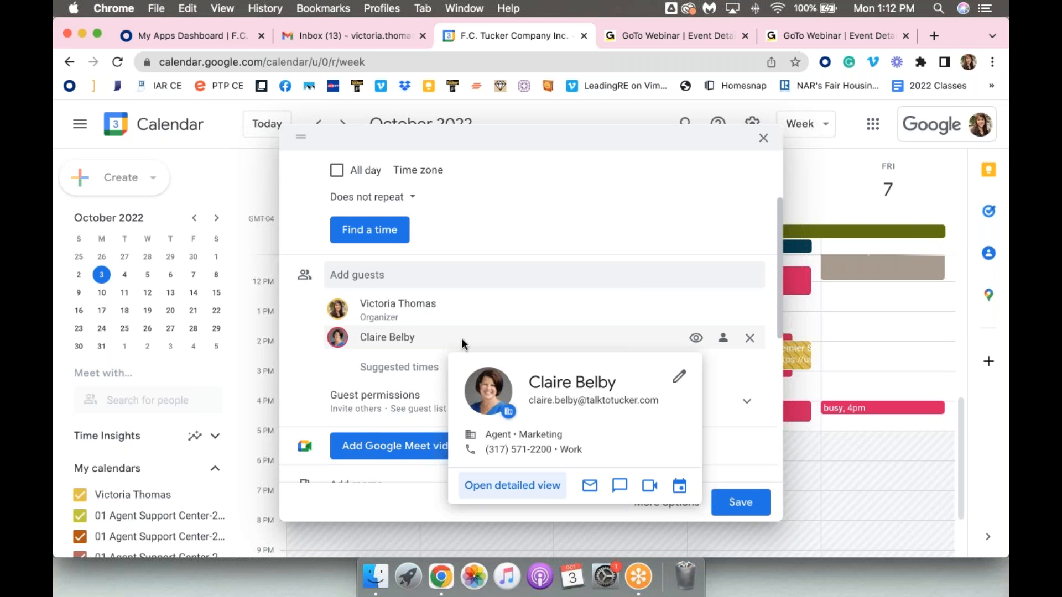
click(750, 338)
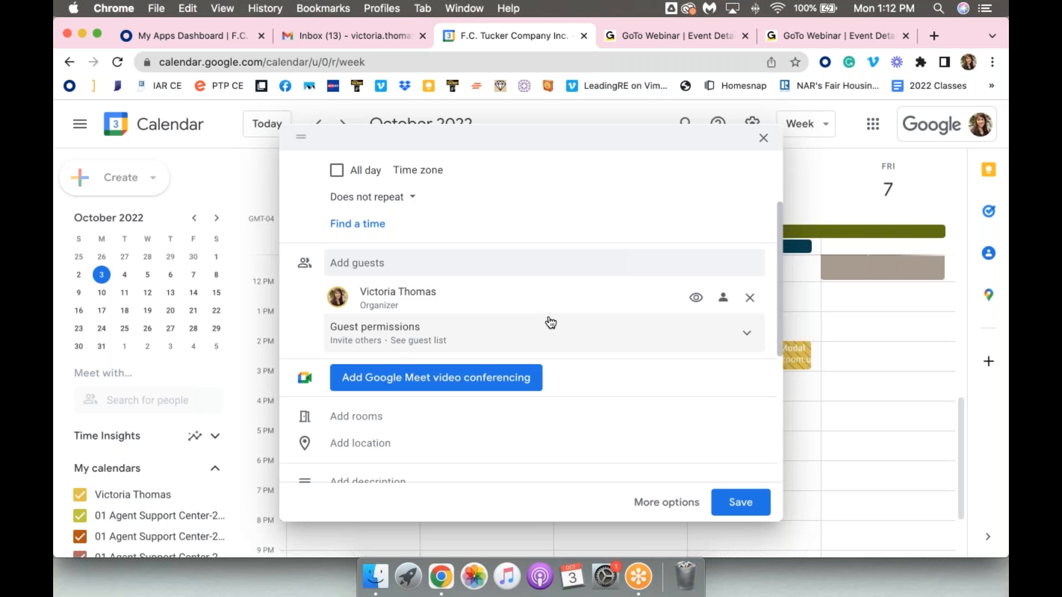
Browse the rooms and resources available for TEST Event and return to the draft without booking one
scroll(550, 322, down, 3)
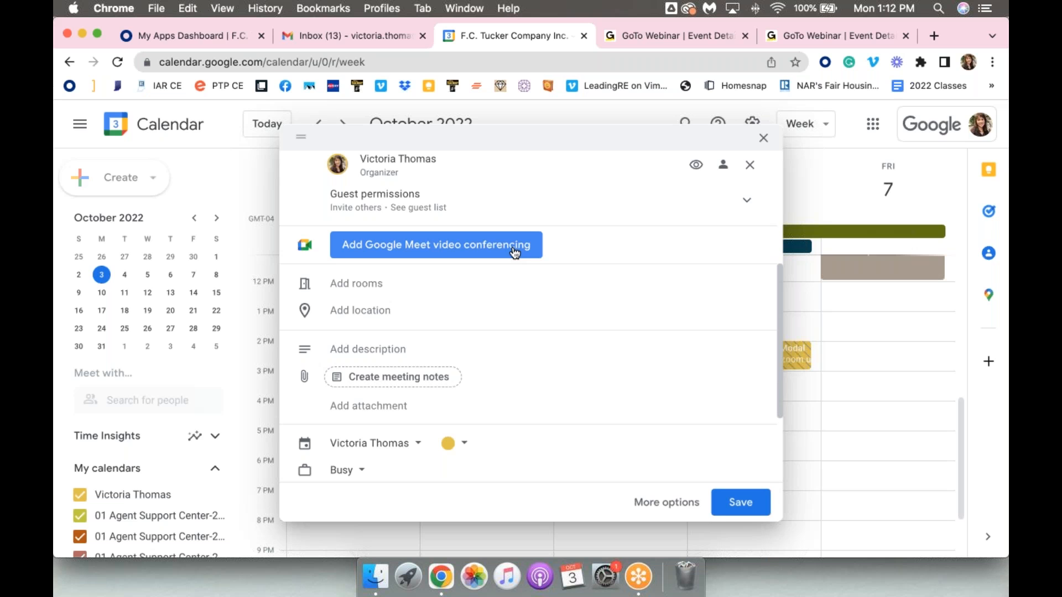
click(390, 289)
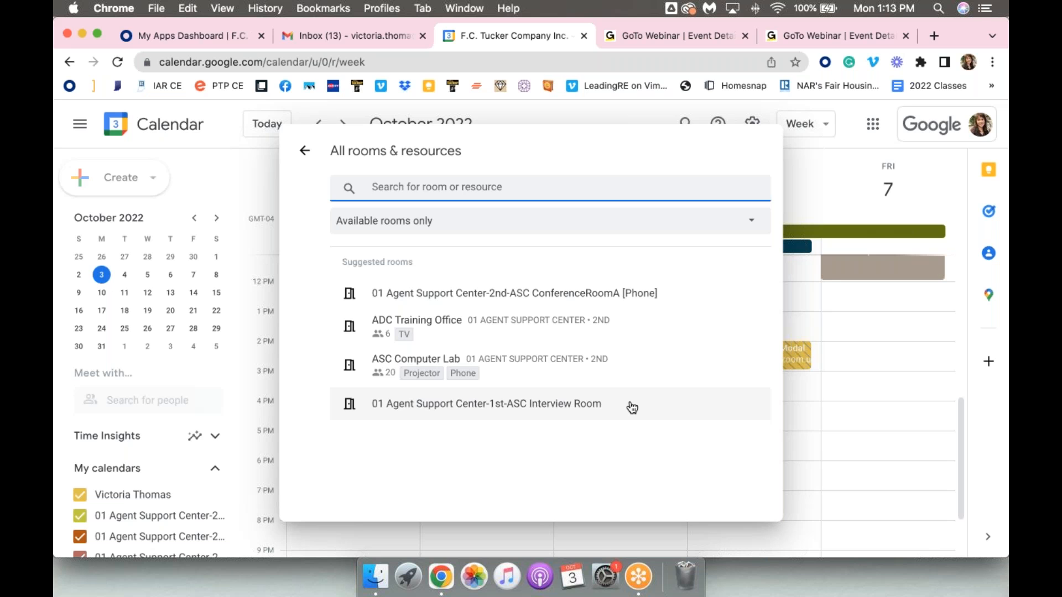
click(305, 150)
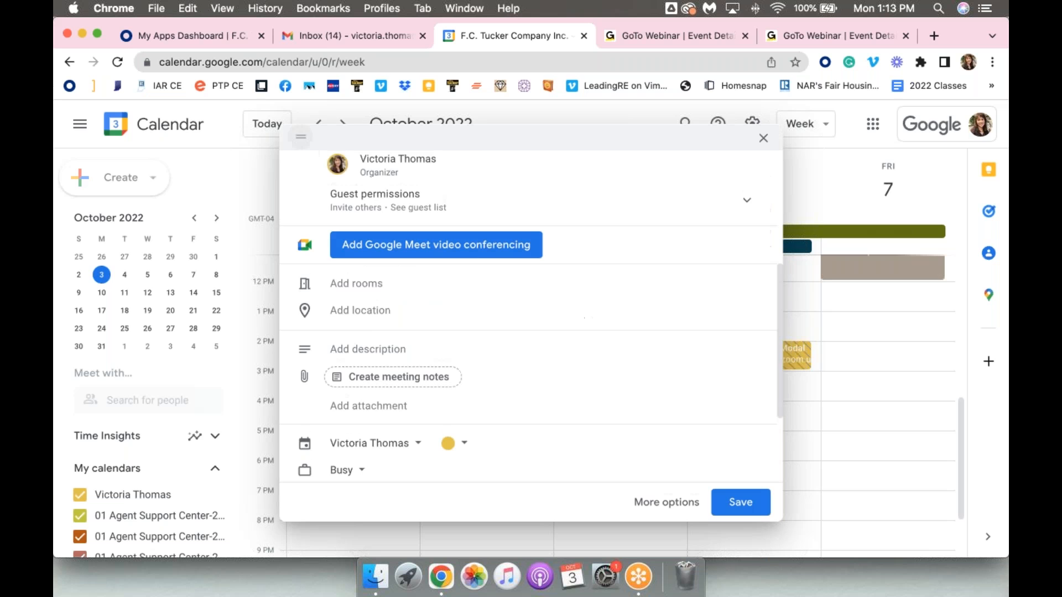
Open the event's location entry and its description editor without entering anything
click(370, 312)
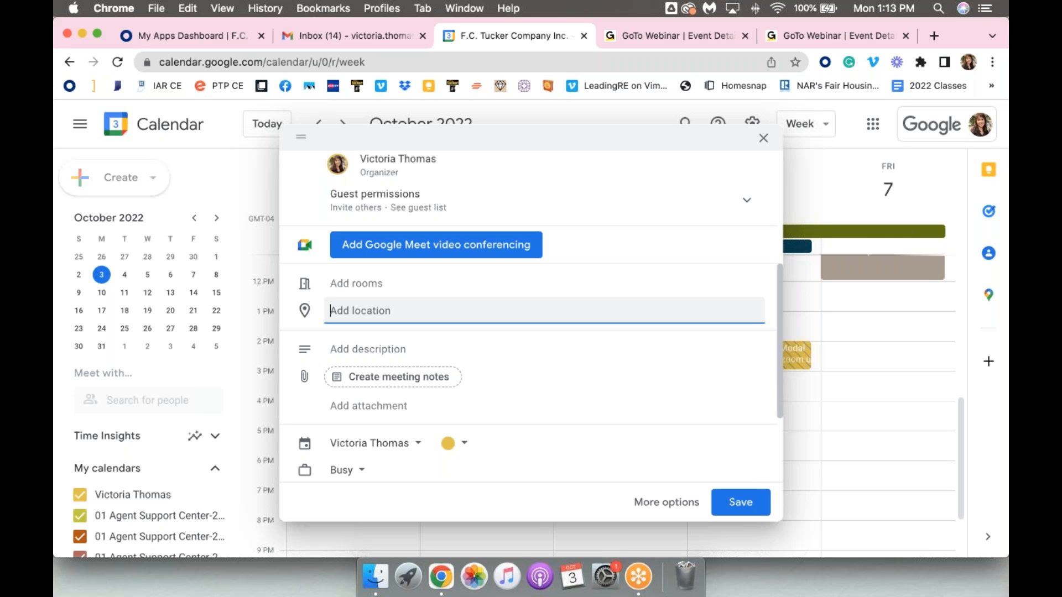
scroll(355, 316, down, 1)
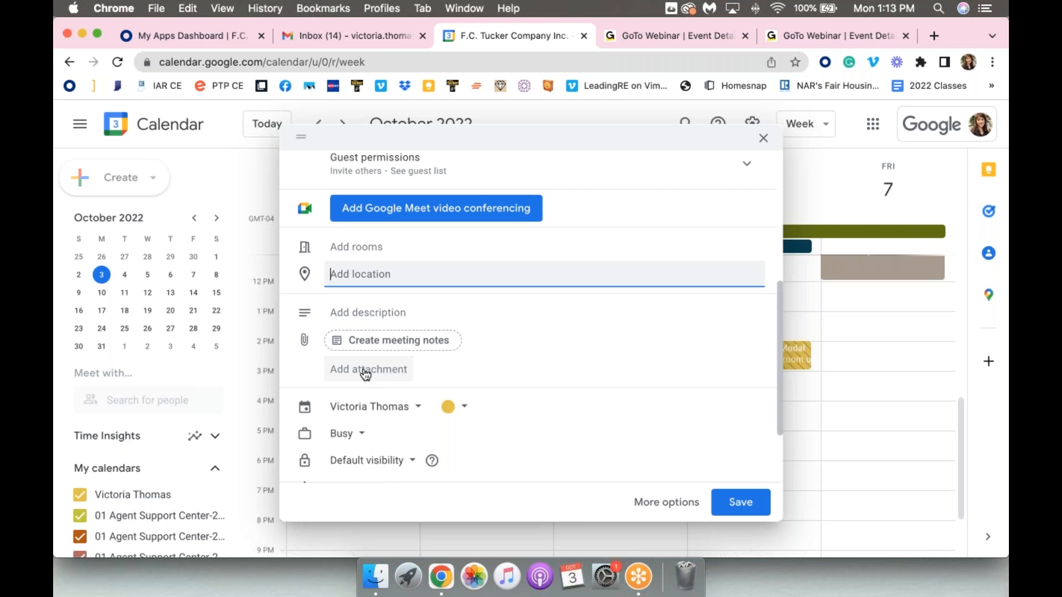
click(358, 313)
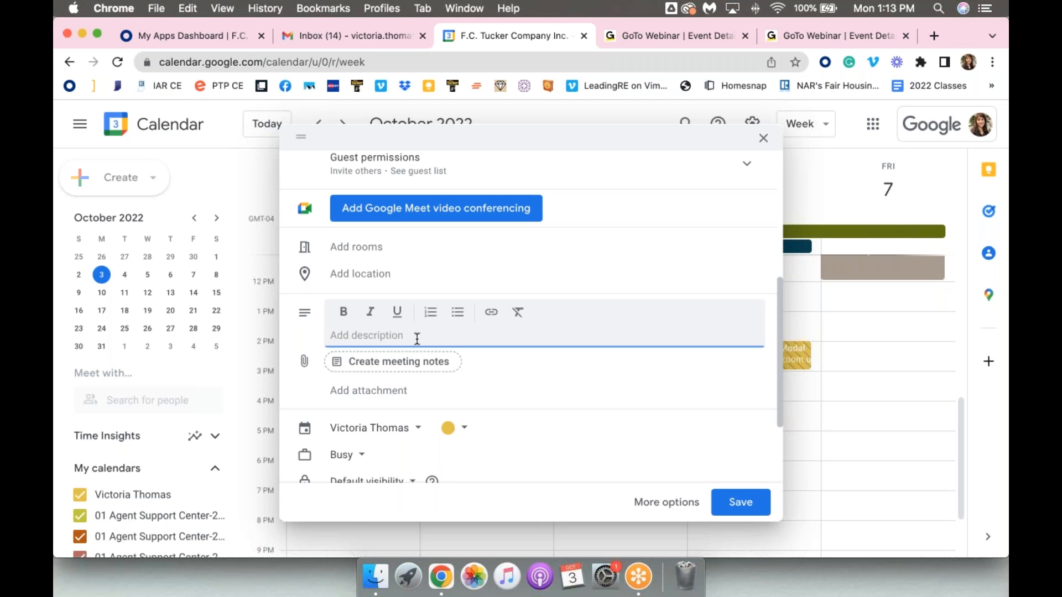
Try assigning TEST Event to the ADC Planning calendar with its event color choices, and switch it back to the organizer's own calendar
scroll(417, 339, down, 4)
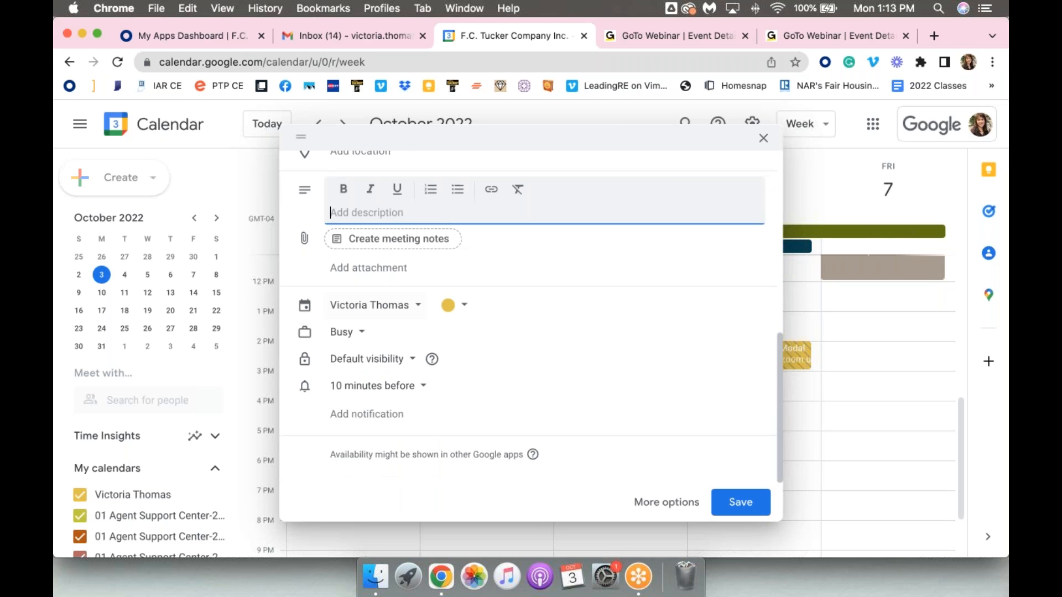
click(397, 316)
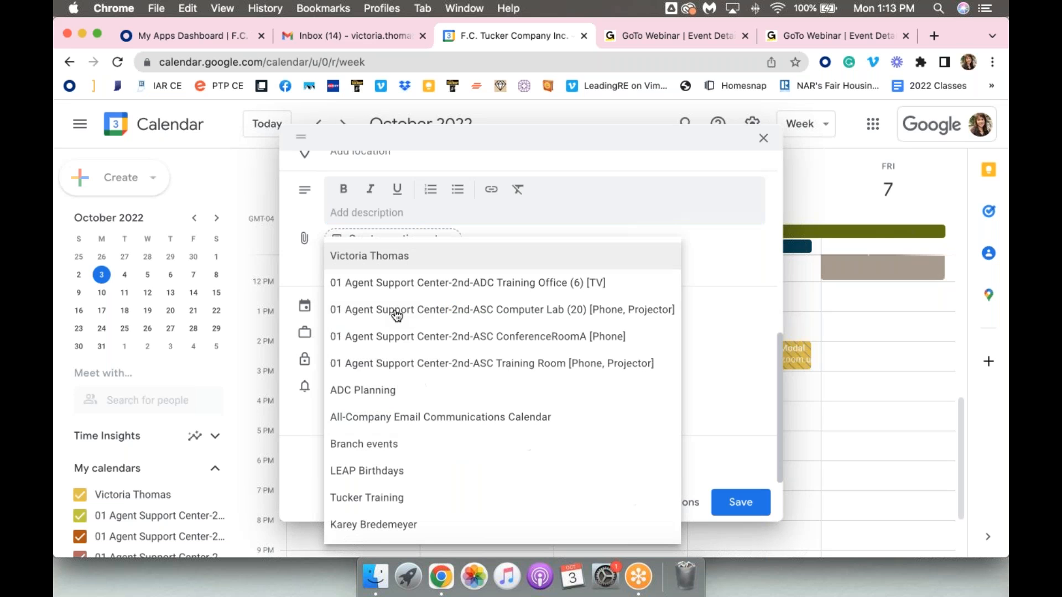
click(401, 399)
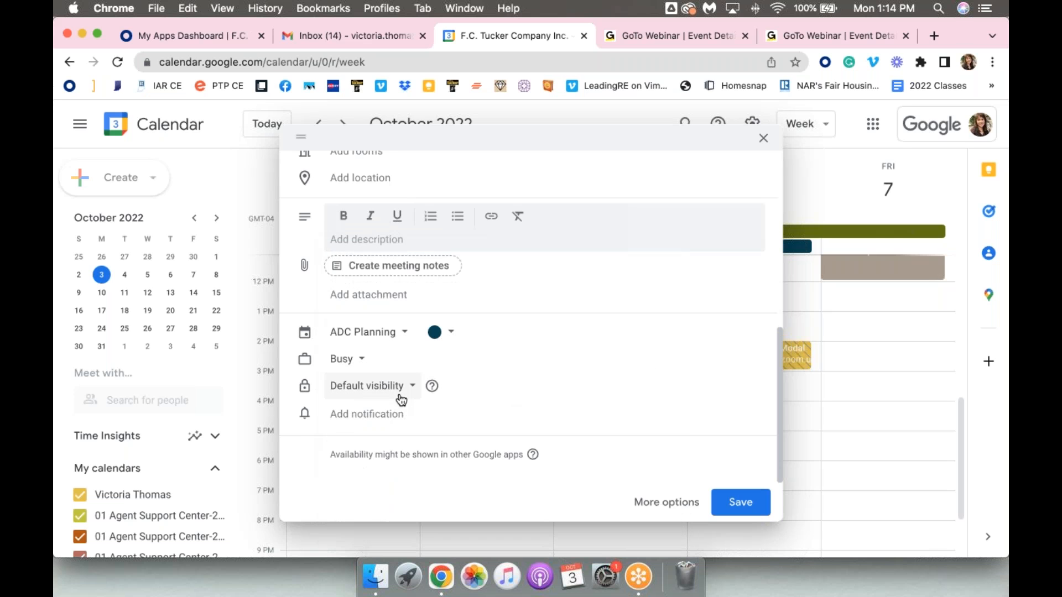
click(447, 337)
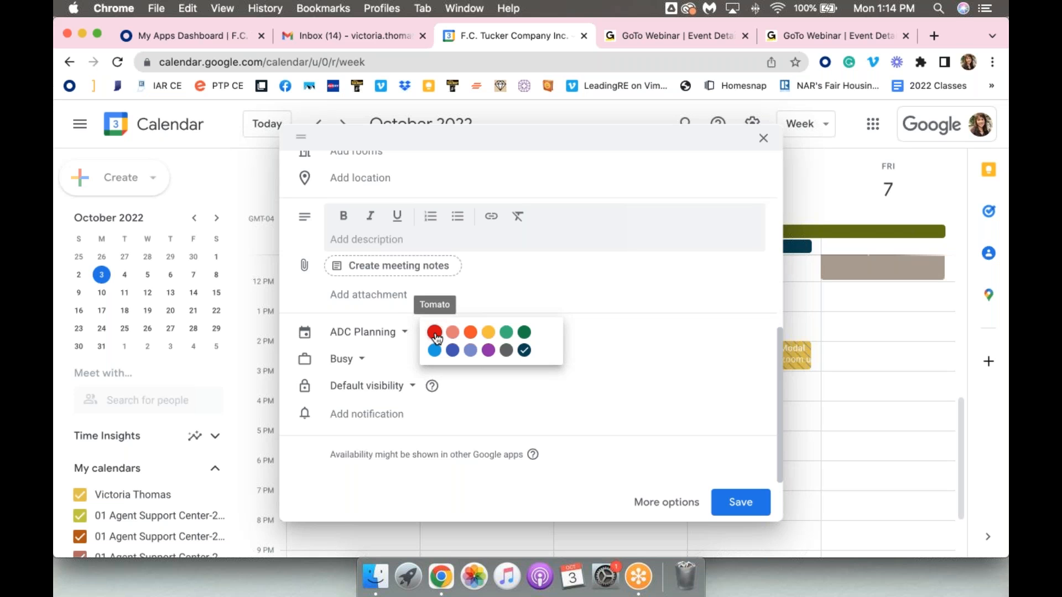
click(633, 346)
click(359, 335)
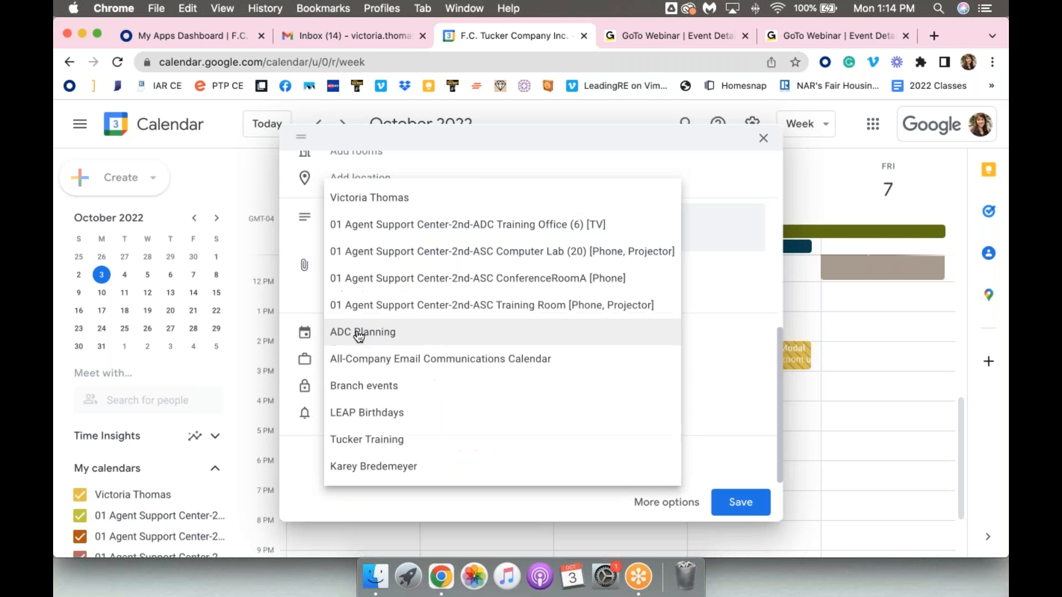
click(386, 206)
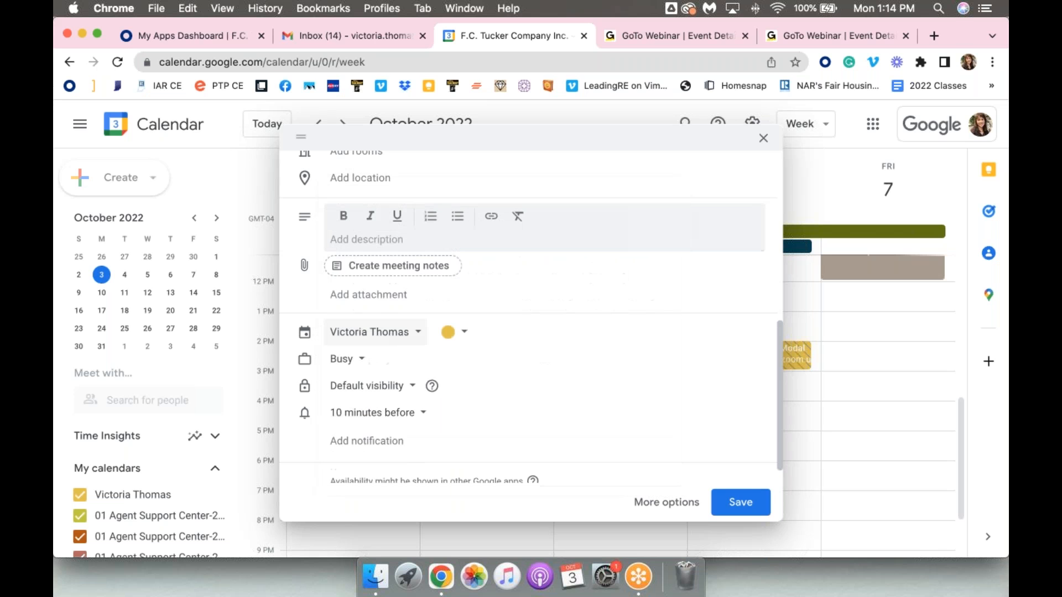
Check the event's Busy and Free availability options and leave it set to Busy
click(345, 360)
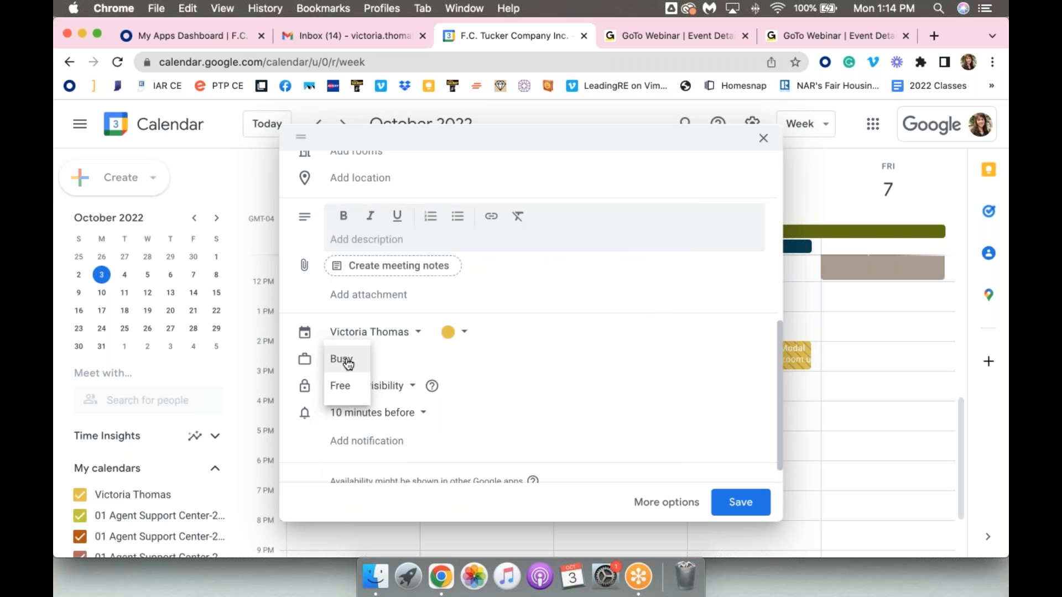
click(417, 360)
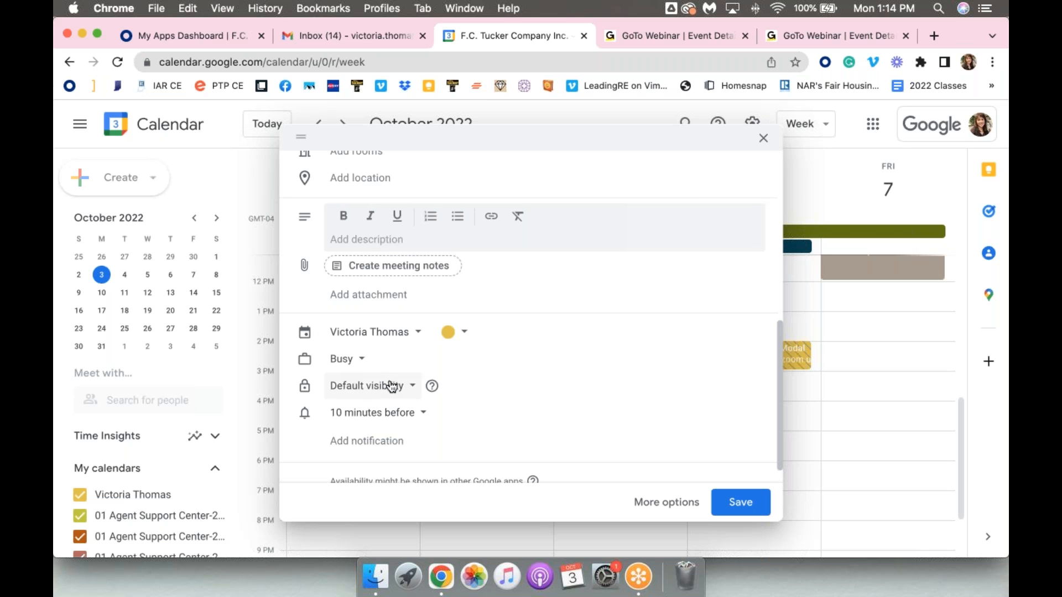
Review the notification timing choices for TEST Event and leave the reminder at 10 minutes before
click(414, 420)
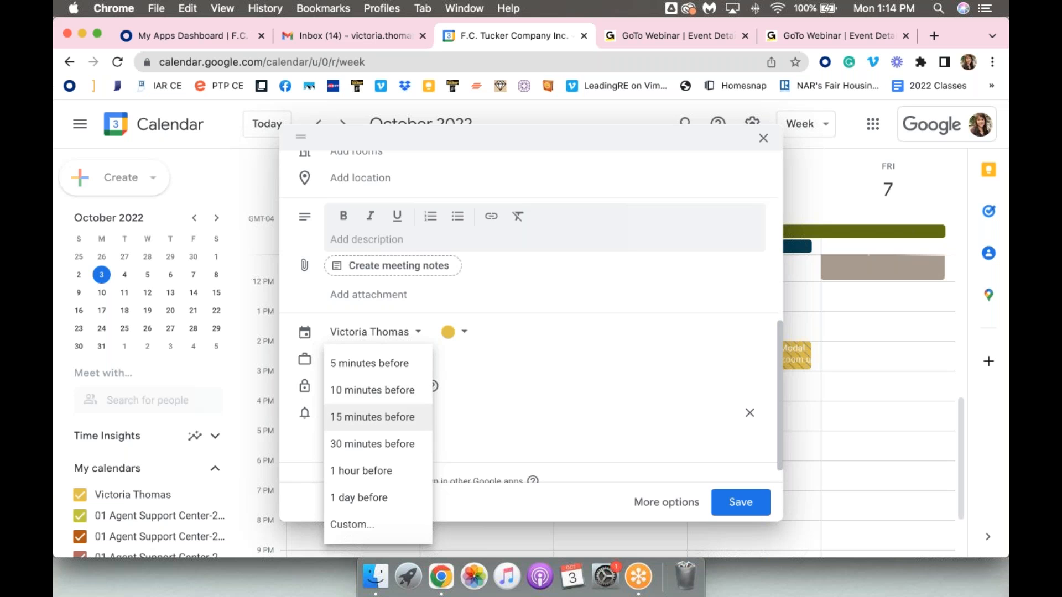
click(482, 390)
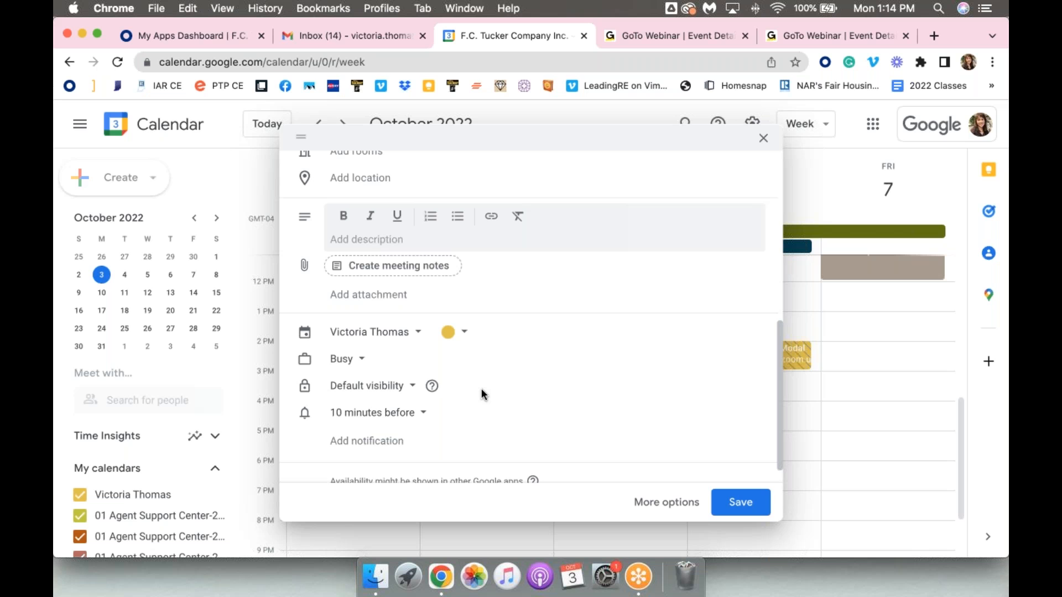
scroll(481, 393, down, 1)
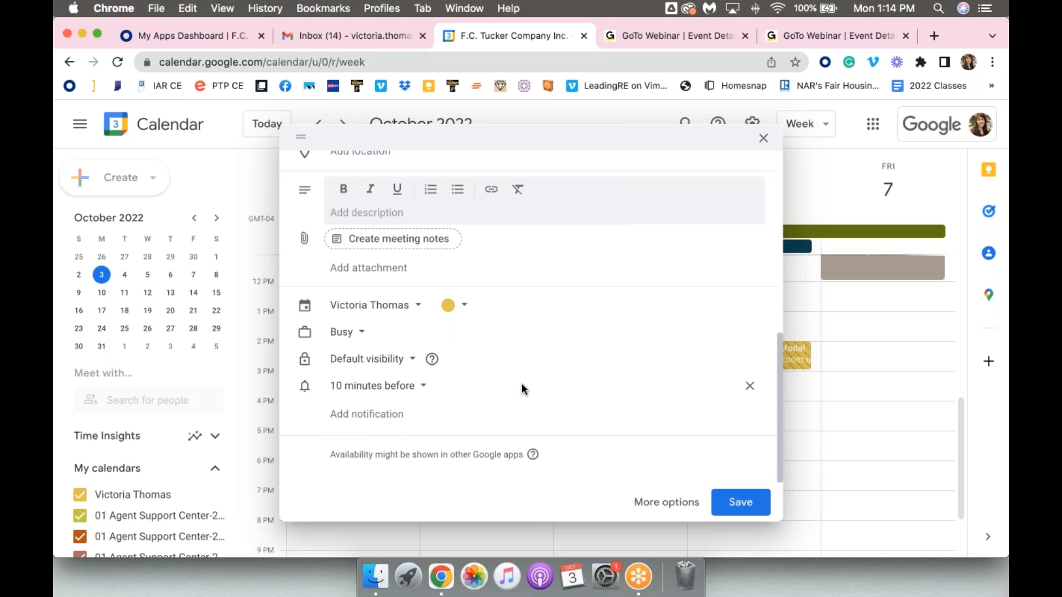
Save TEST Event on Wednesday, October 5, from 3:00pm to 5:00pm
scroll(522, 387, up, 10)
scroll(521, 383, up, 2)
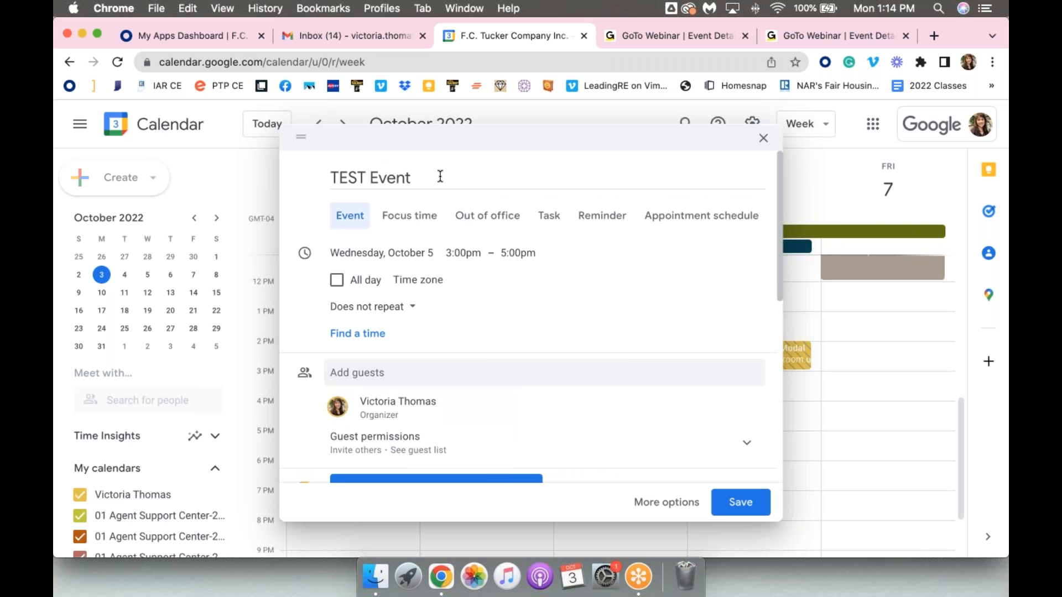
click(745, 508)
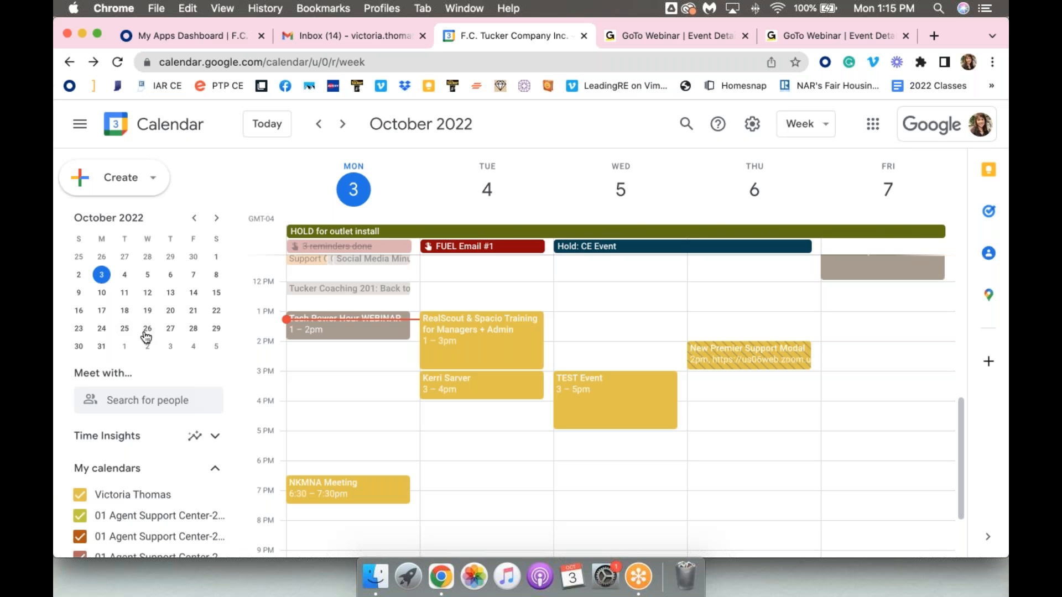
click(111, 178)
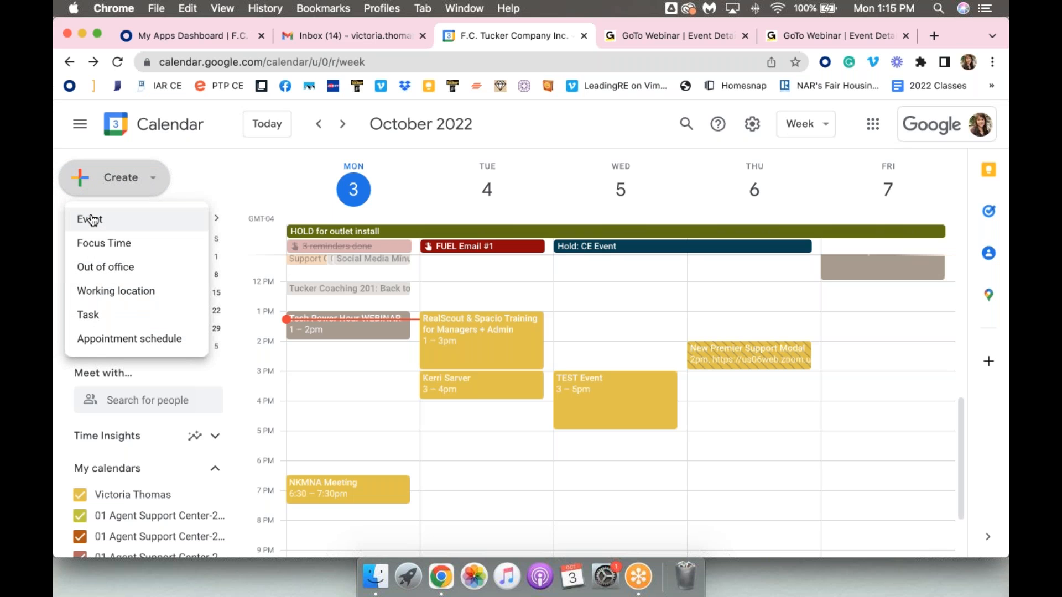
click(219, 161)
Open the form for subscribing to another calendar from the Other calendars list
scroll(166, 459, down, 5)
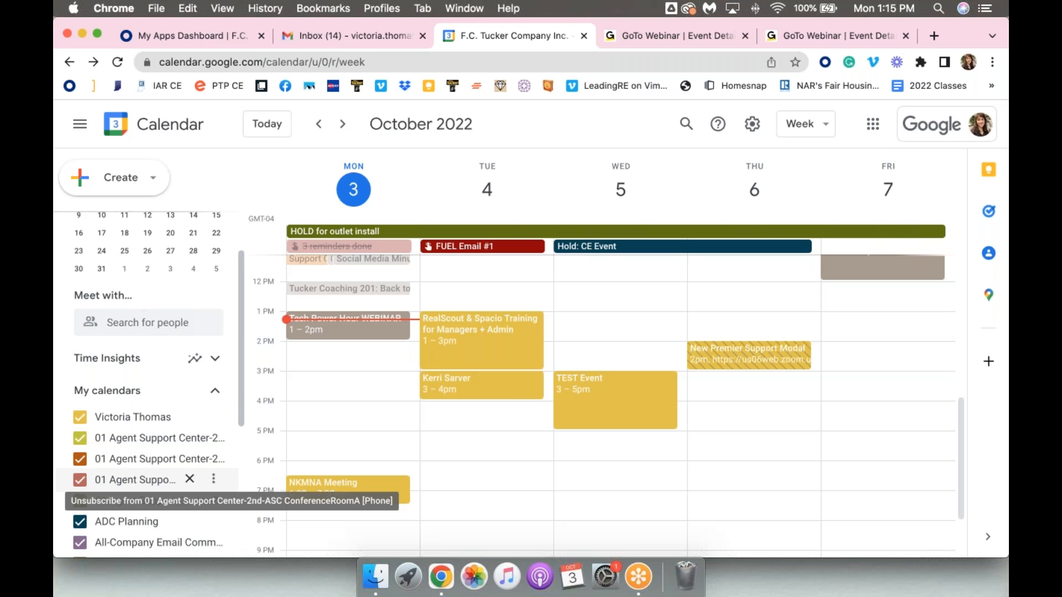
scroll(134, 451, down, 6)
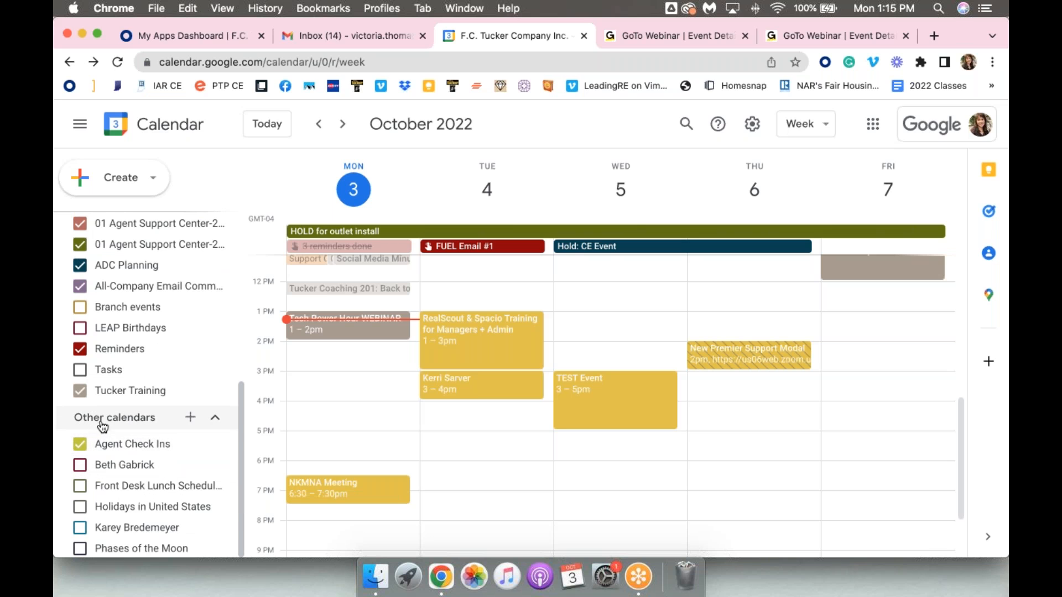
click(191, 419)
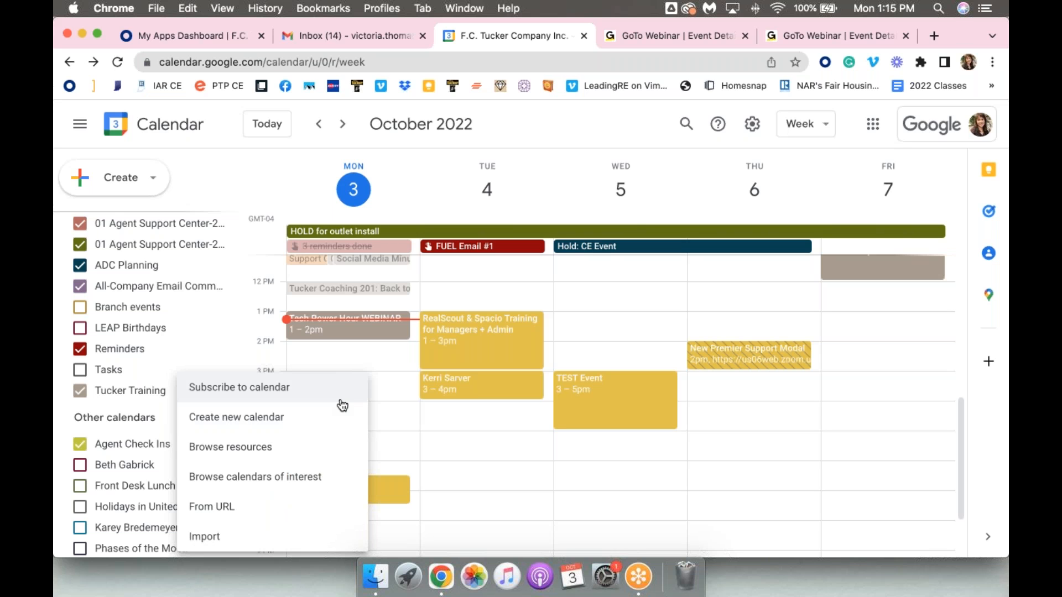
click(305, 392)
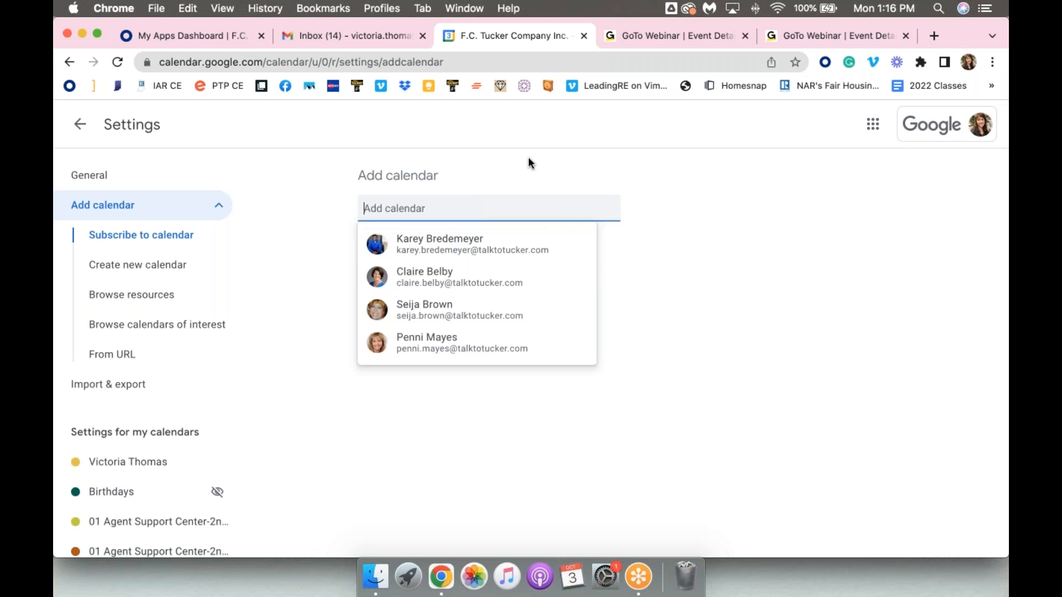
Find the Tucker Training calendar by searching for "tuckertrain", select it for subscription, and return to the week view
text(tar)
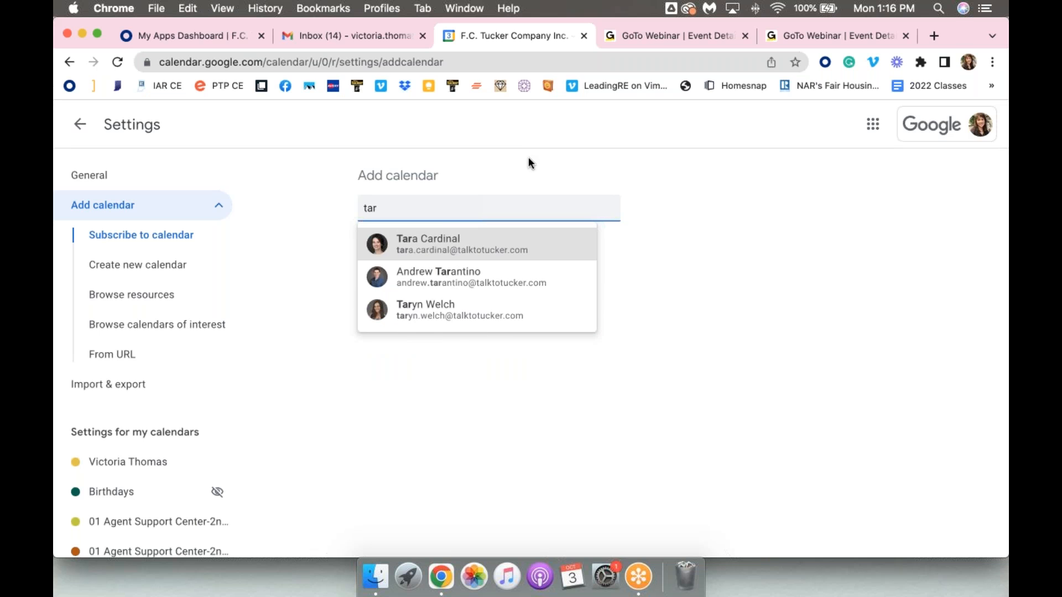
key(BackSpace)
text(u)
key(BackSpace)
text(uckertrain)
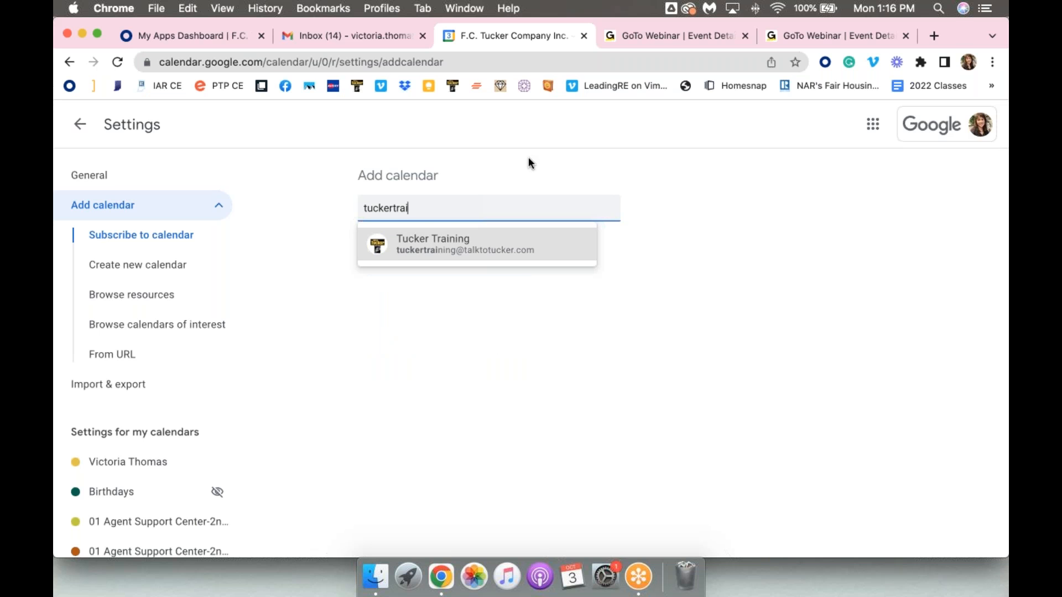
click(489, 254)
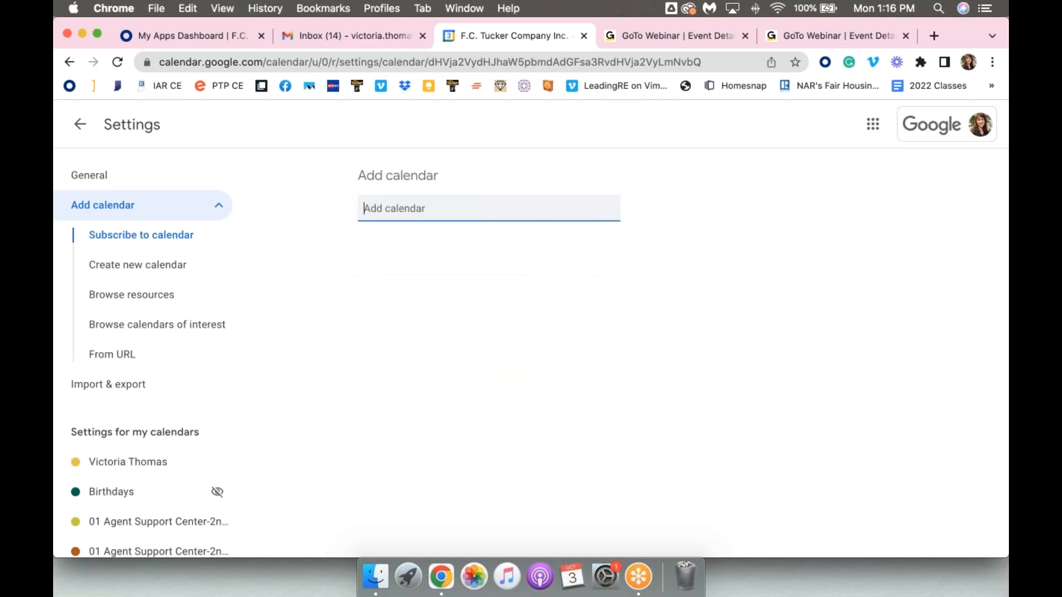
click(71, 118)
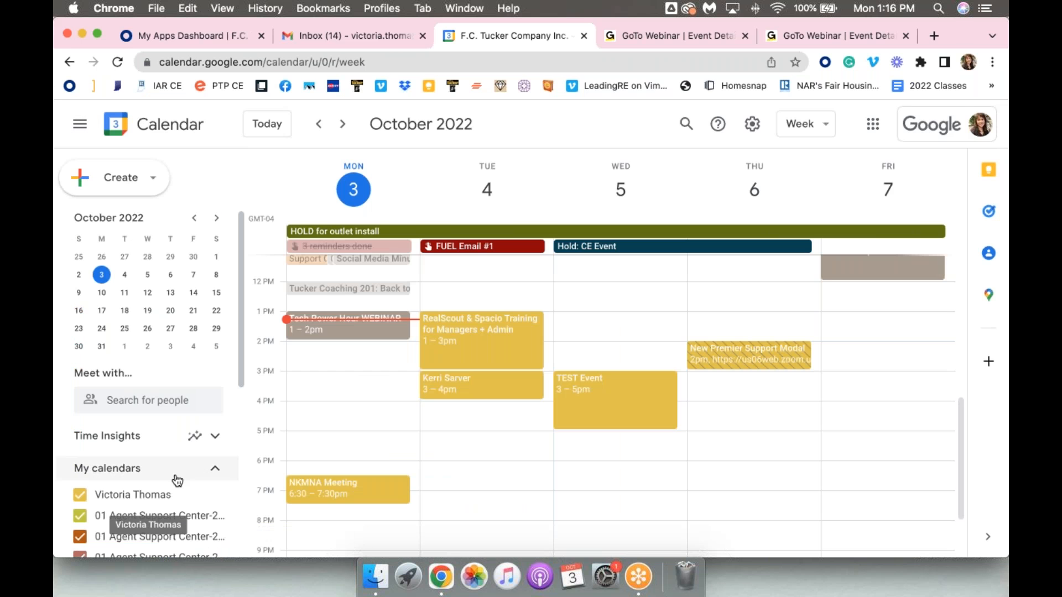
Search for "tuckertra" among the calendars available for subscription, and return to the week view without selecting one
scroll(174, 479, down, 5)
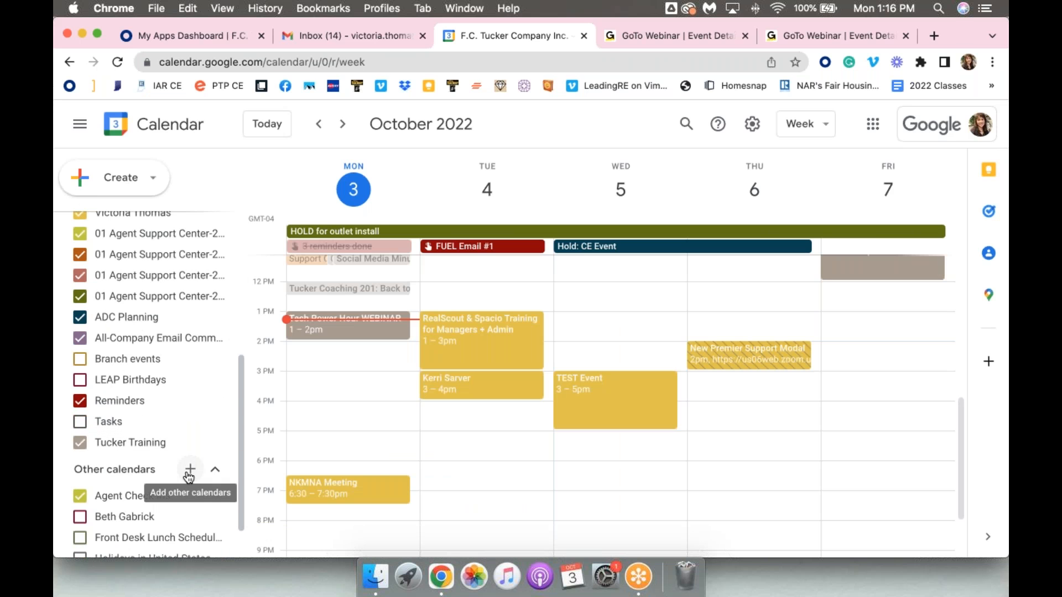
click(189, 469)
click(237, 387)
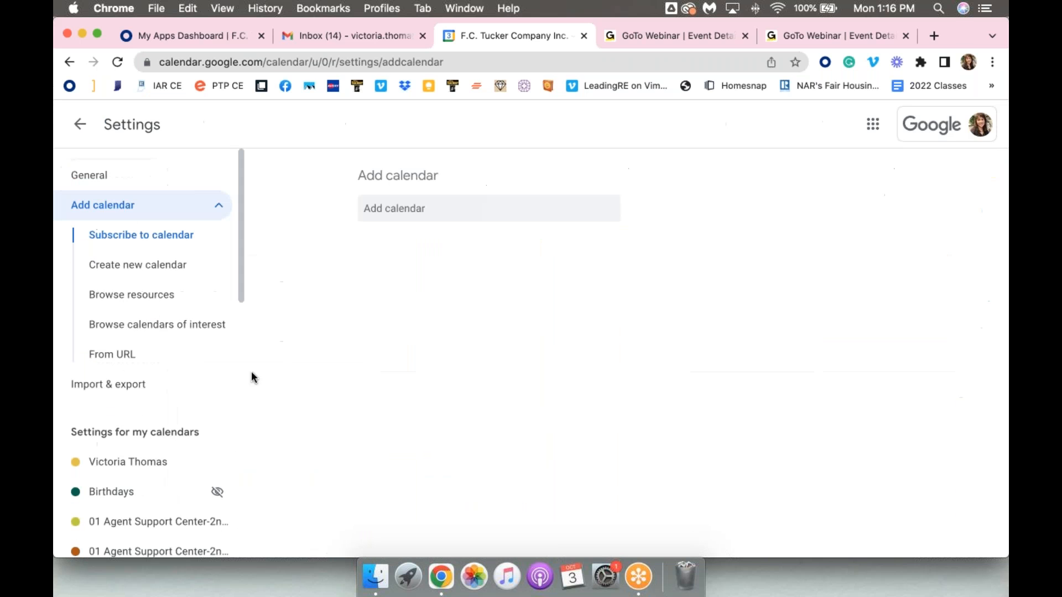
click(402, 206)
text(tucker)
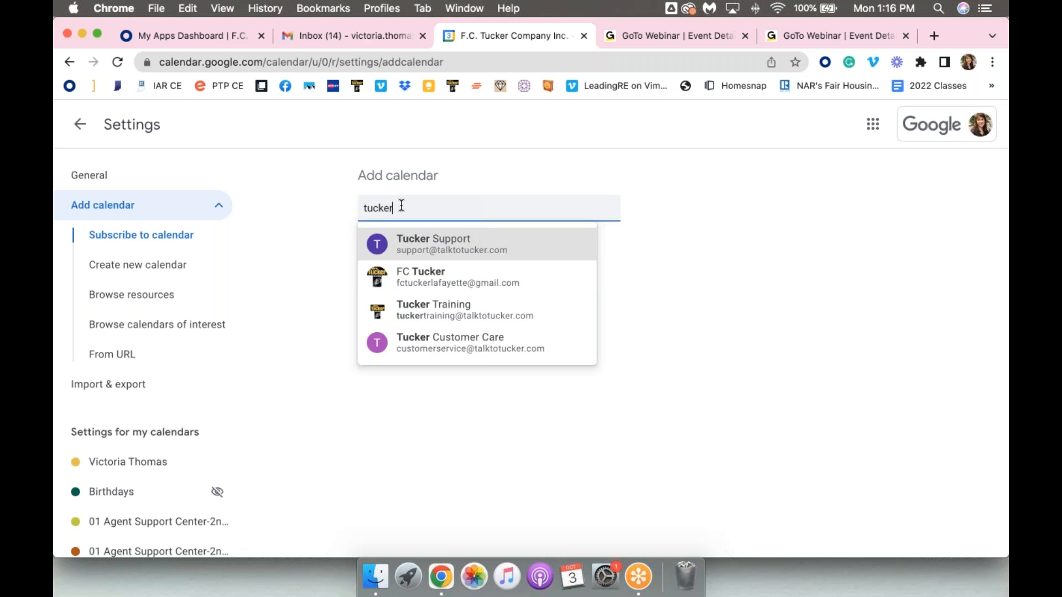
text(tra)
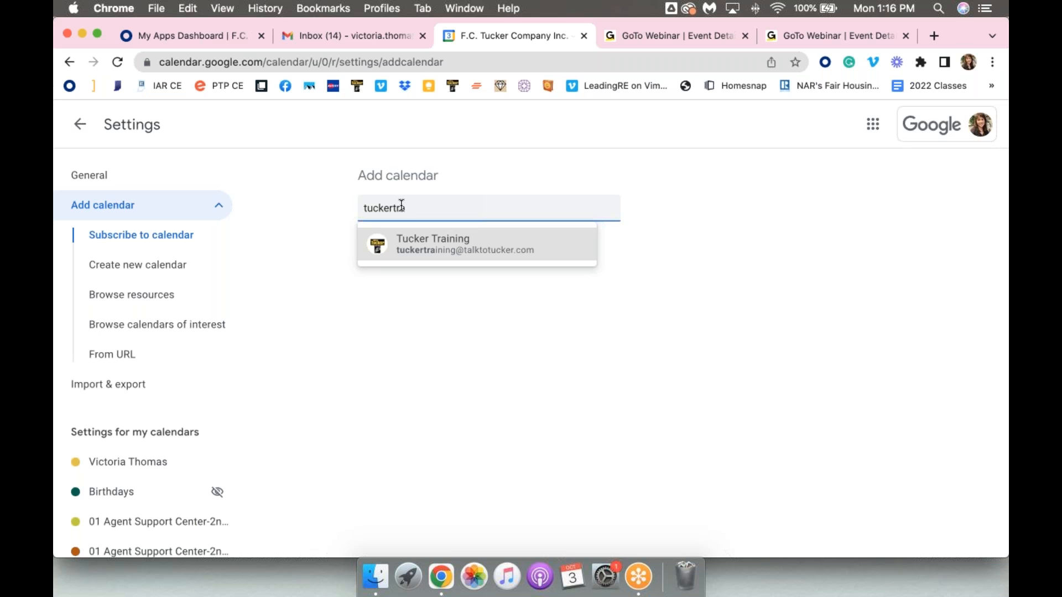
click(80, 114)
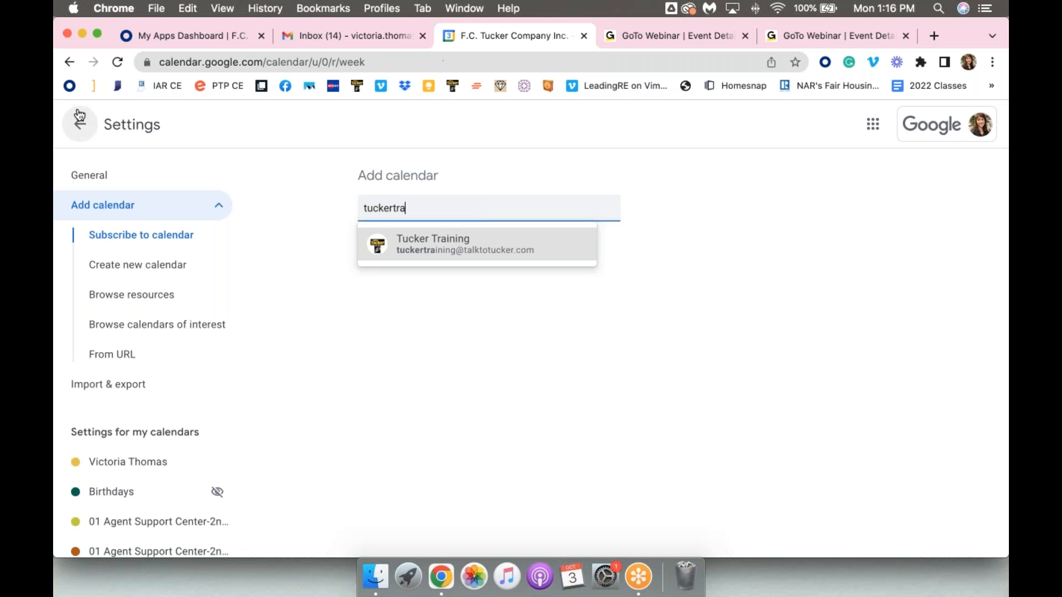
Create a new calendar named TEST, leaving its description blank
scroll(72, 379, down, 1)
scroll(100, 376, down, 8)
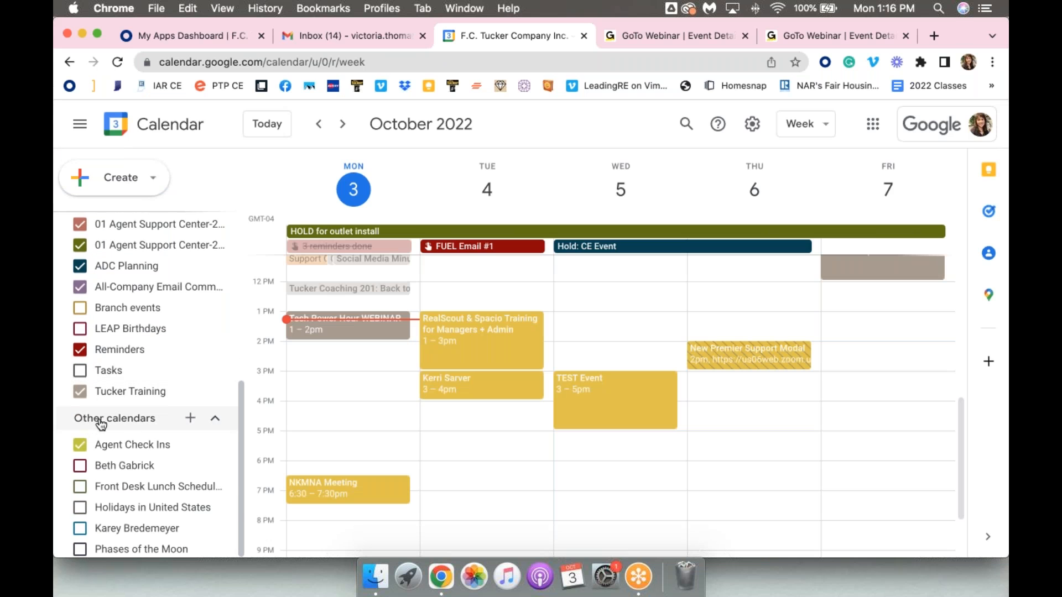
click(190, 418)
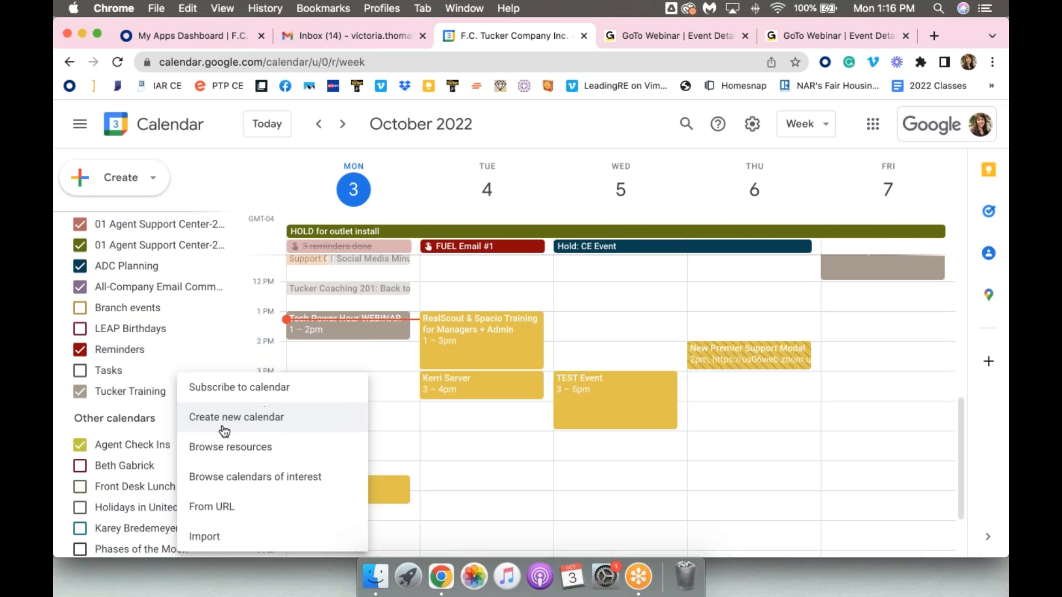
click(311, 420)
text(TEST)
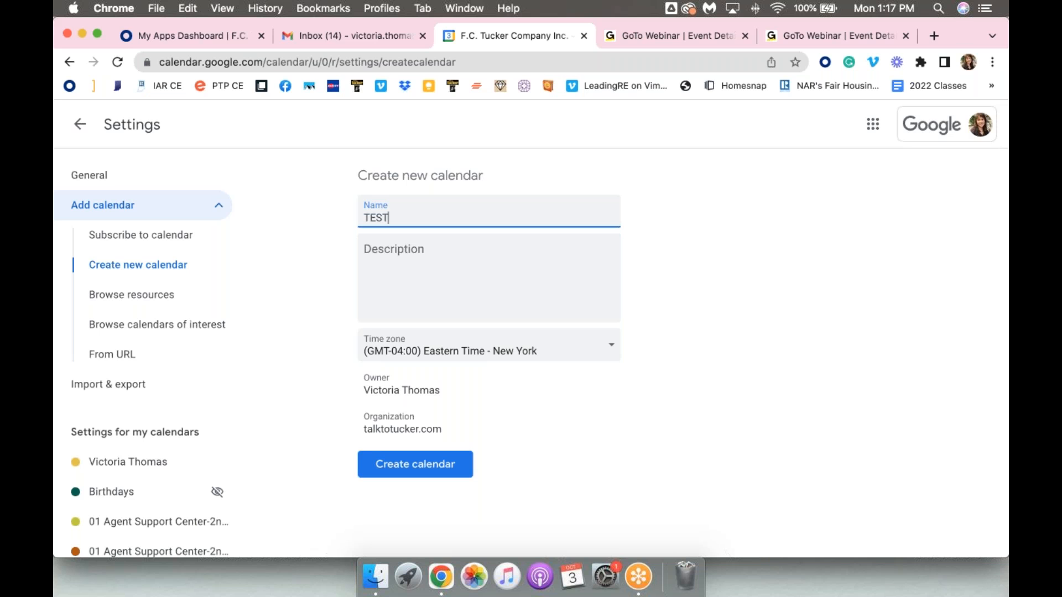
click(419, 290)
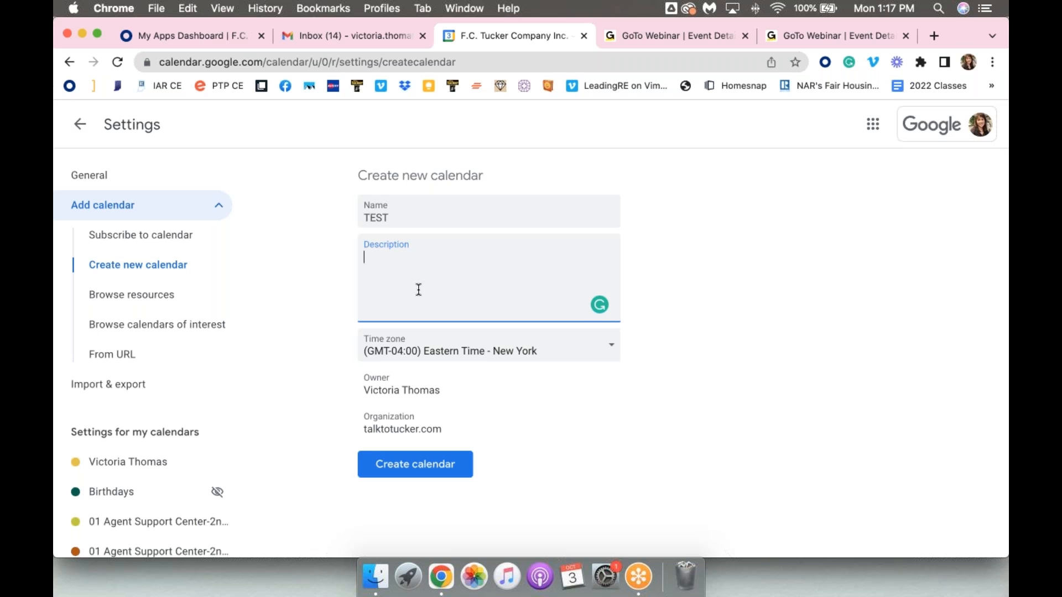
click(552, 460)
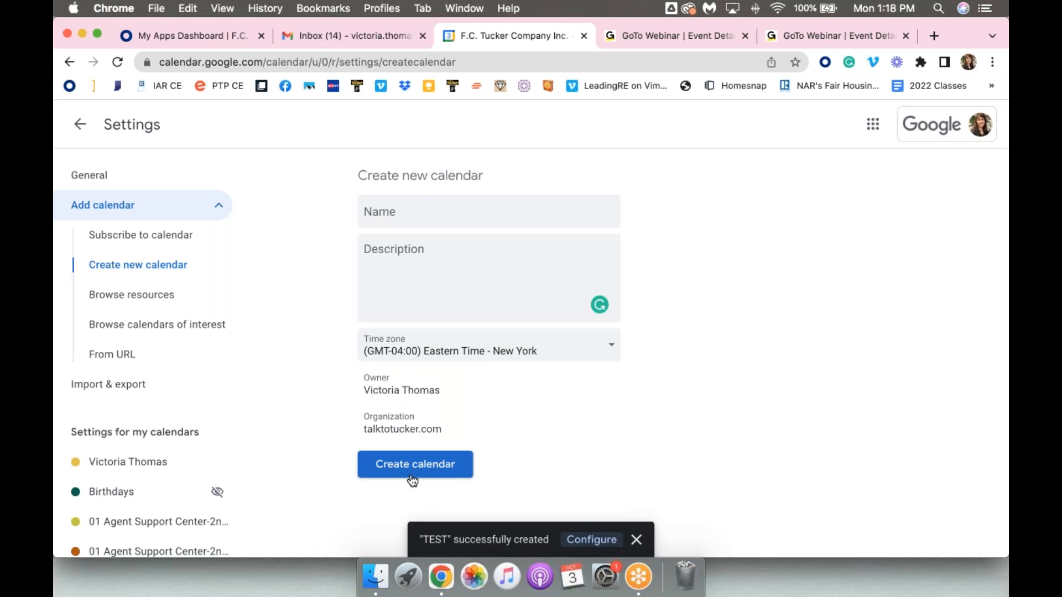
Open the TEST calendar's settings and review its access permission choices for F.C. Tucker Company Inc., keeping See only free/busy (hide details)
click(600, 546)
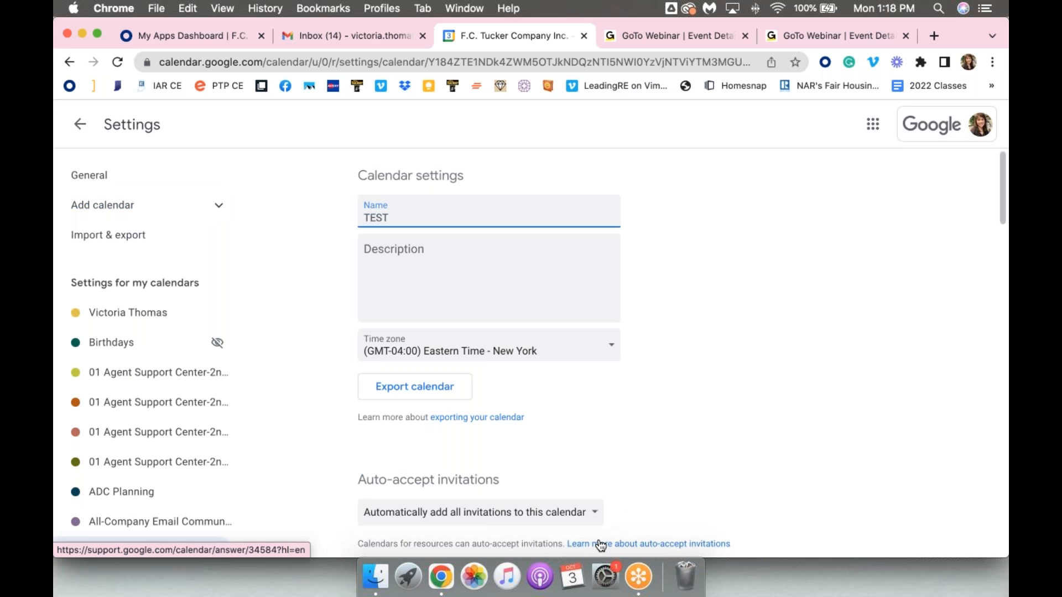
scroll(672, 293, down, 3)
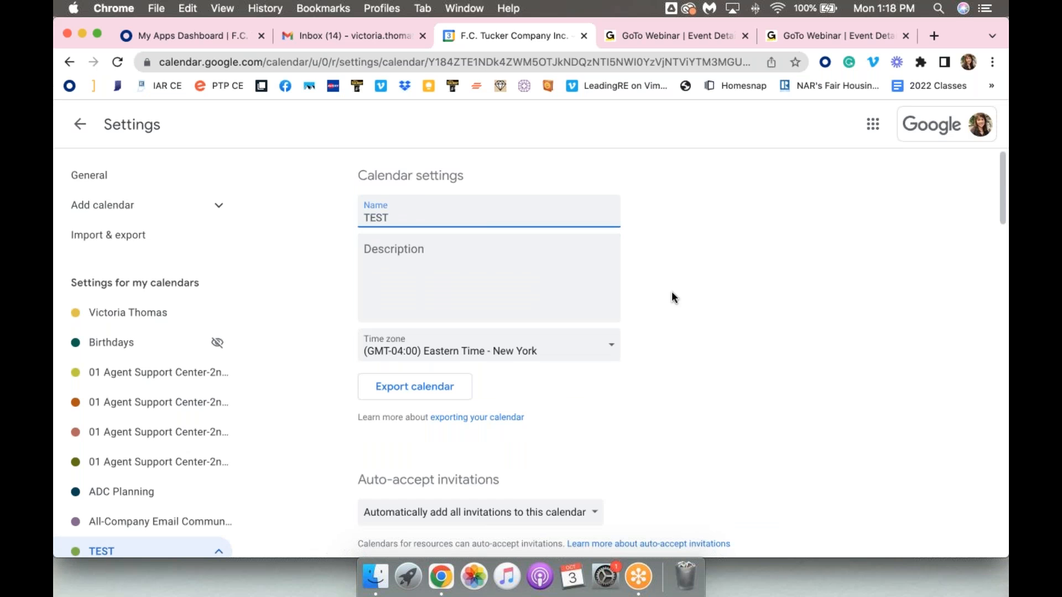
scroll(671, 297, down, 4)
scroll(671, 297, down, 4)
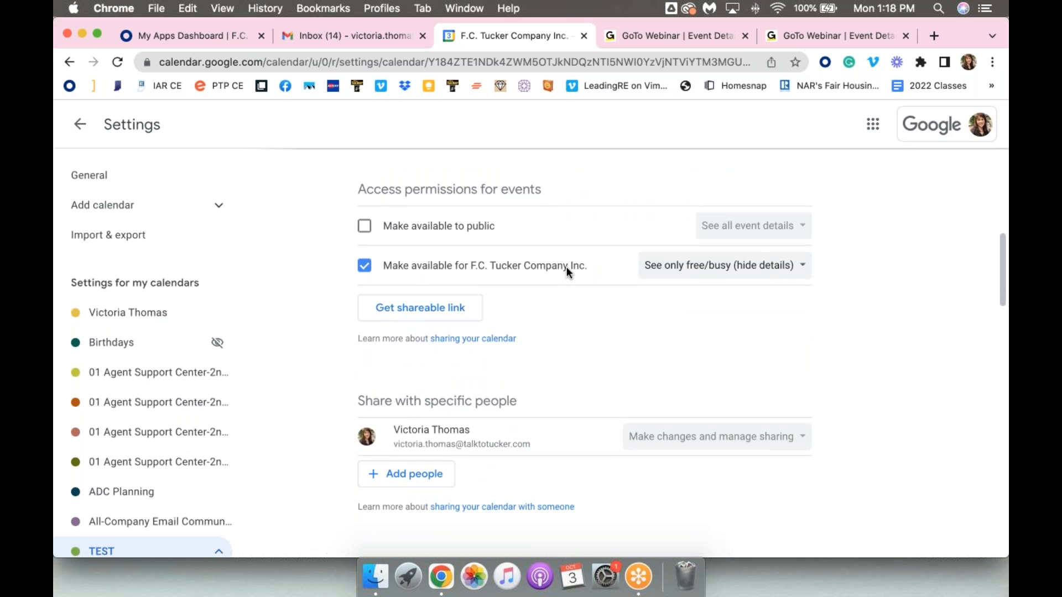
click(674, 281)
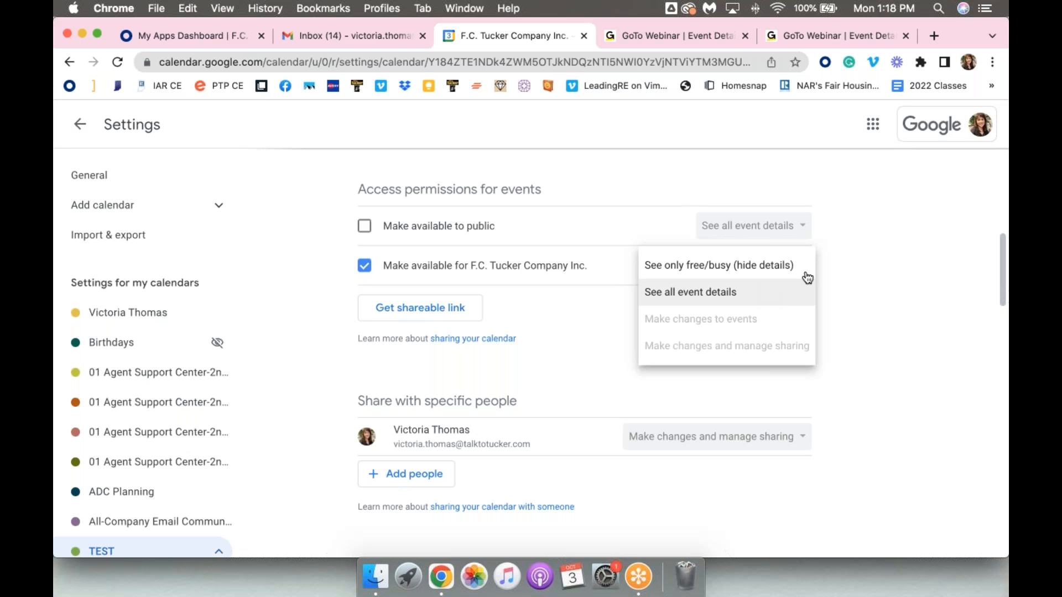
click(848, 266)
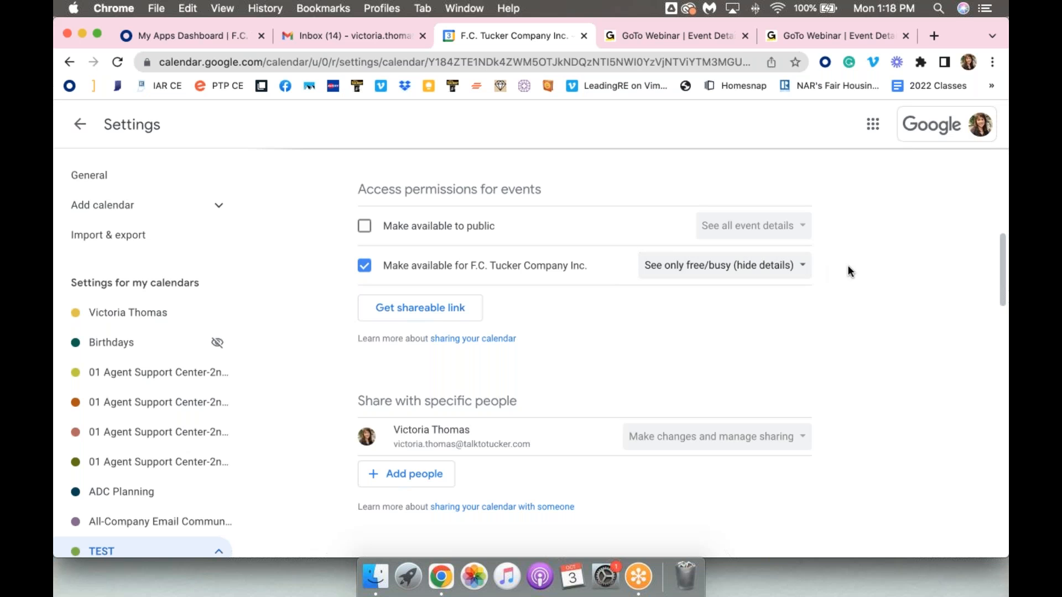
Add two colleagues as recipients for sharing the TEST calendar with specific people
scroll(599, 301, down, 5)
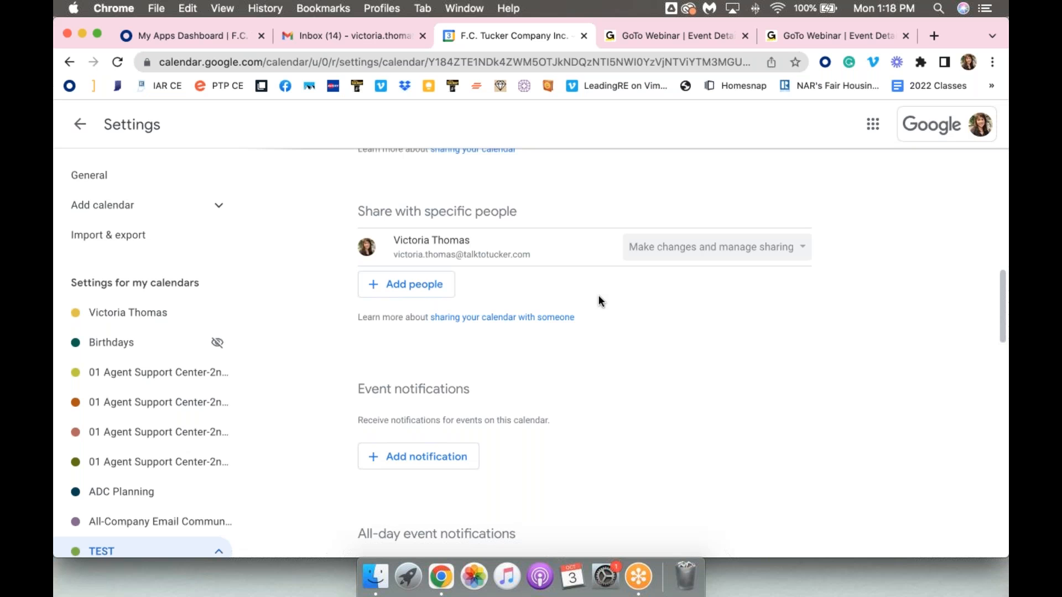
click(402, 289)
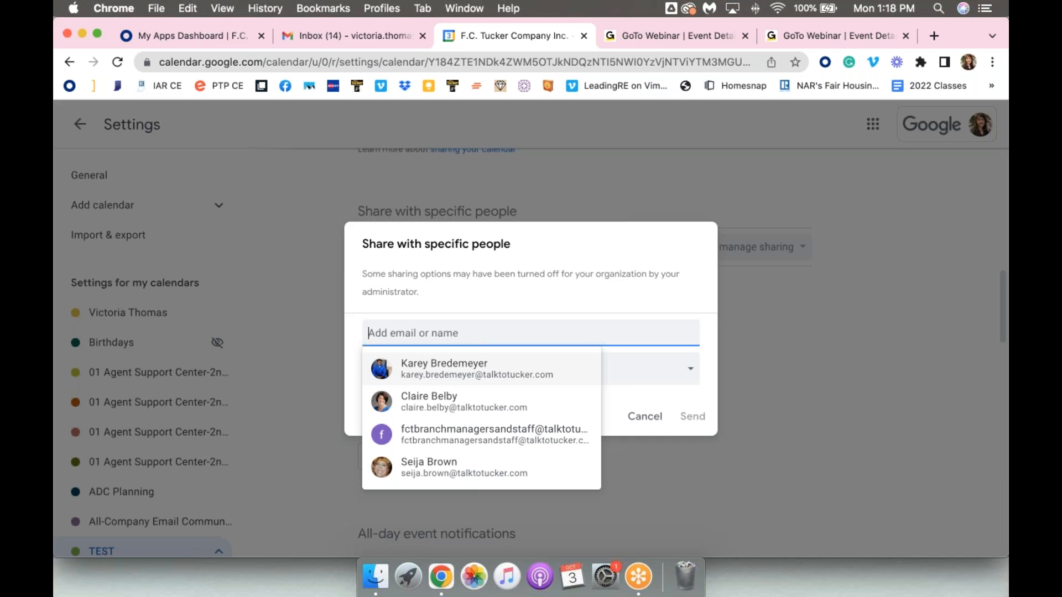
click(431, 367)
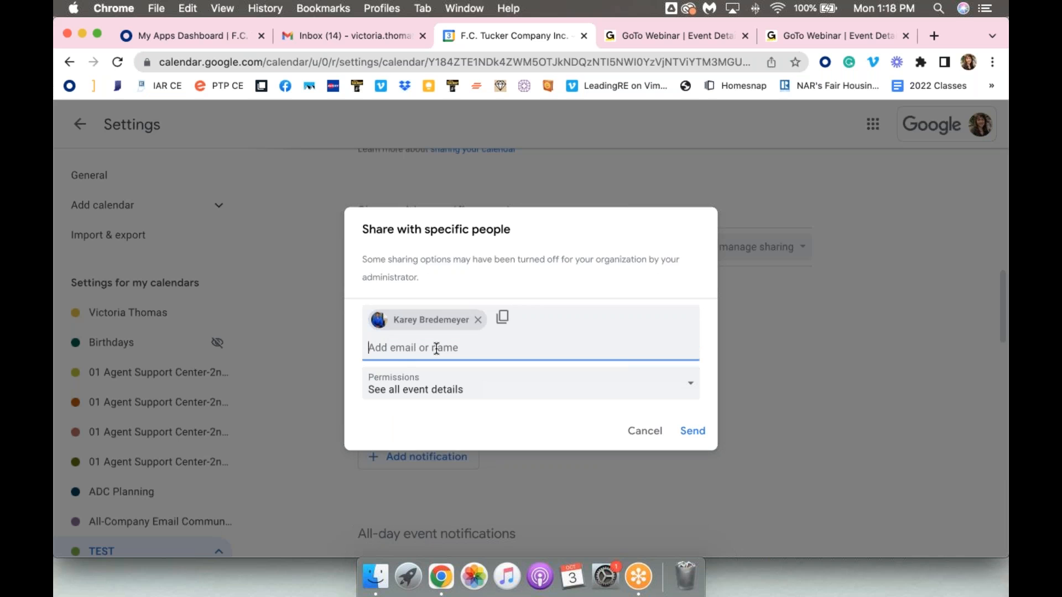
text(lisa)
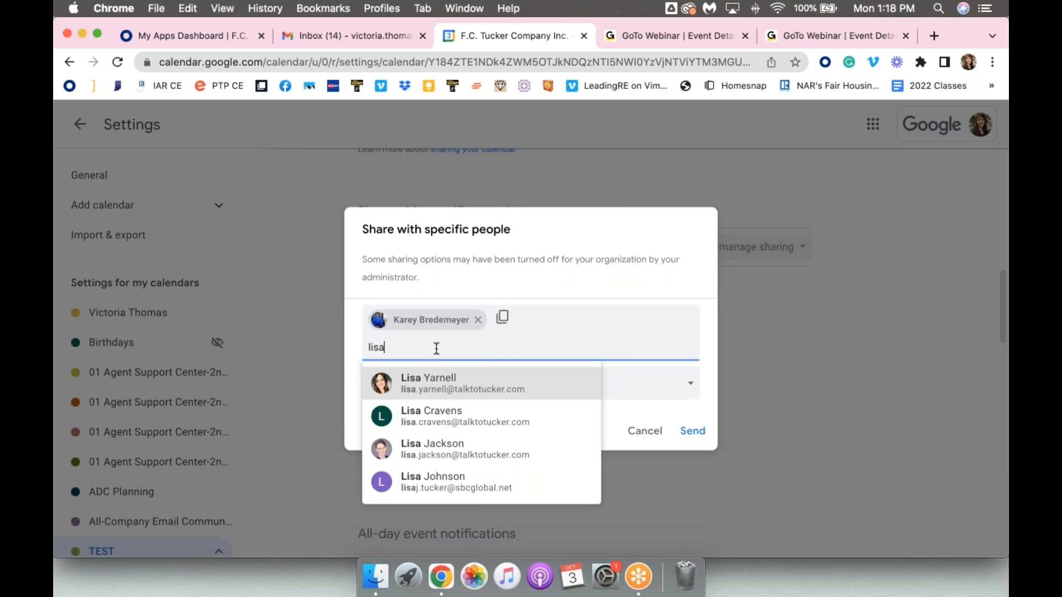
click(452, 449)
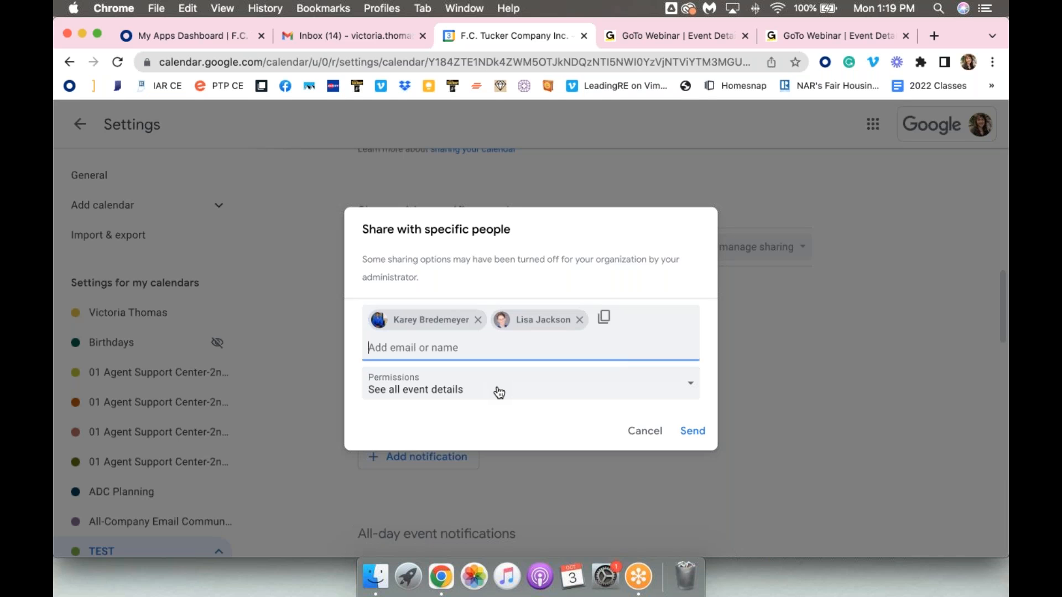
Share the TEST calendar with only the first colleague, granting the Make changes to events permission
click(688, 387)
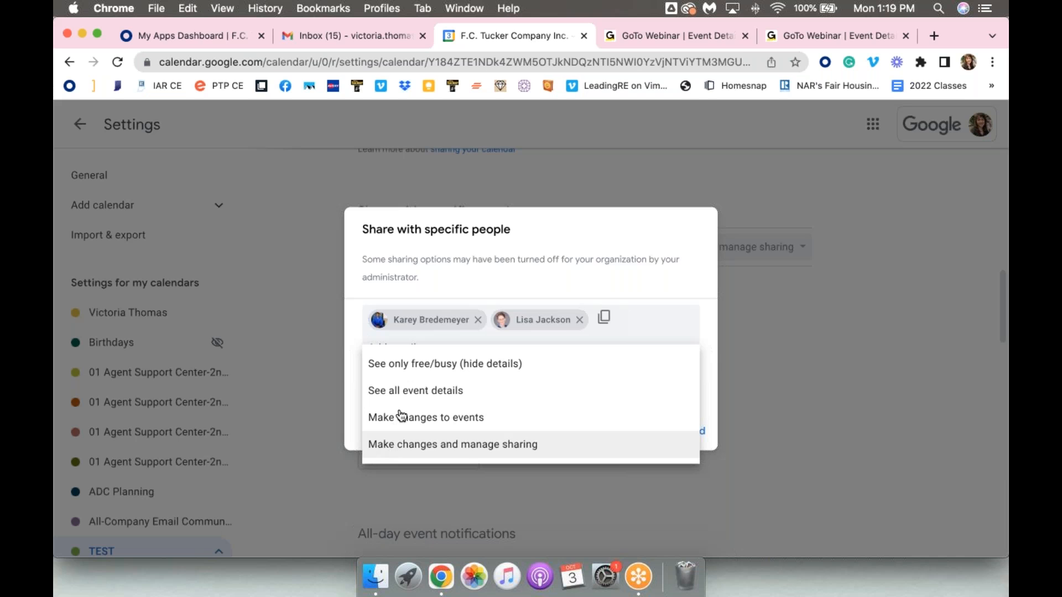
click(383, 422)
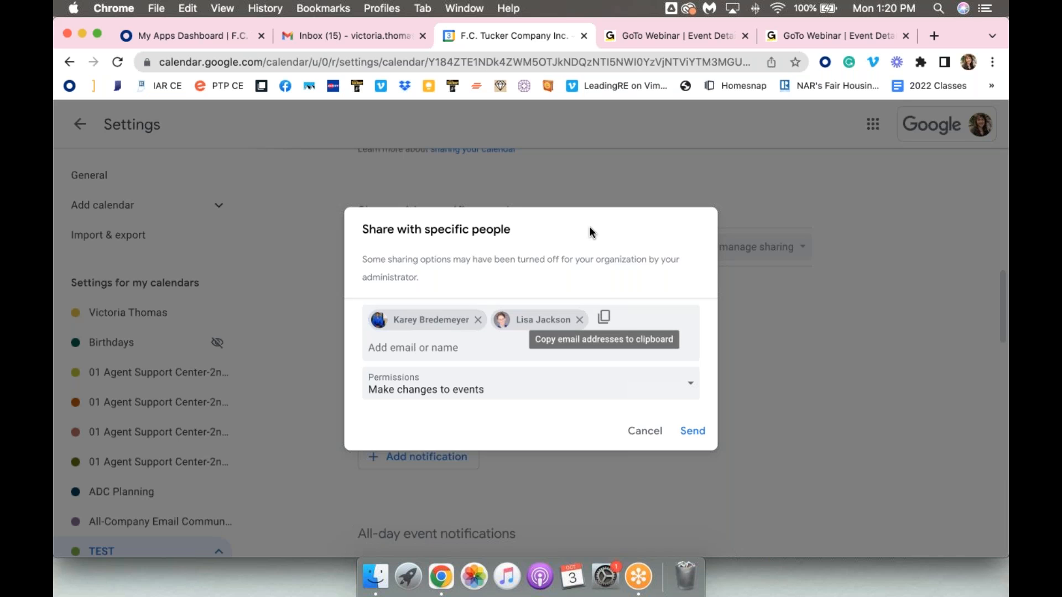
click(579, 319)
click(695, 433)
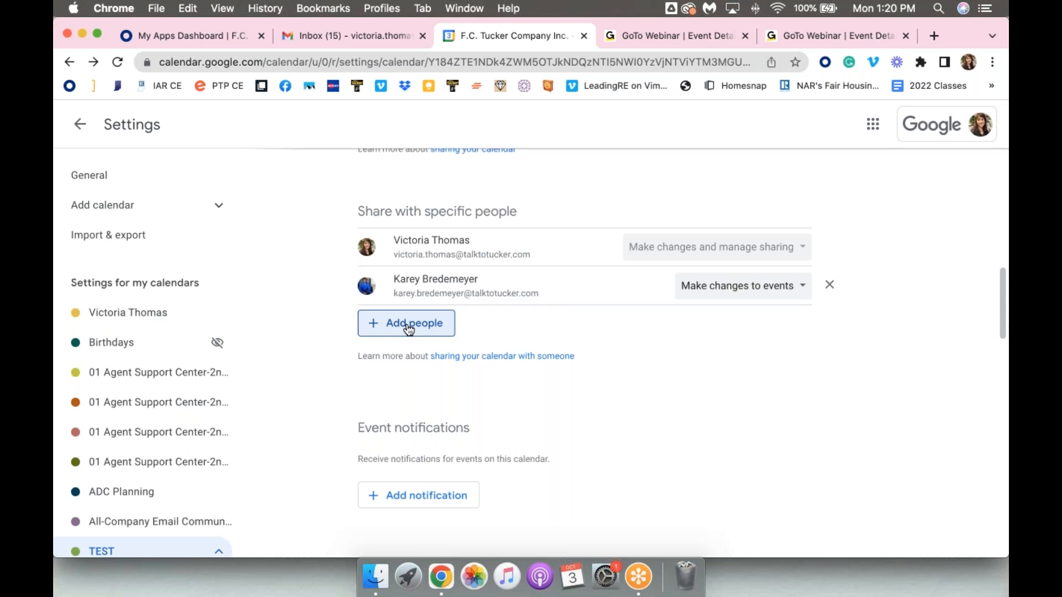
Review the permission choices for the added colleague, and remove that colleague from the TEST calendar's sharing list
click(804, 286)
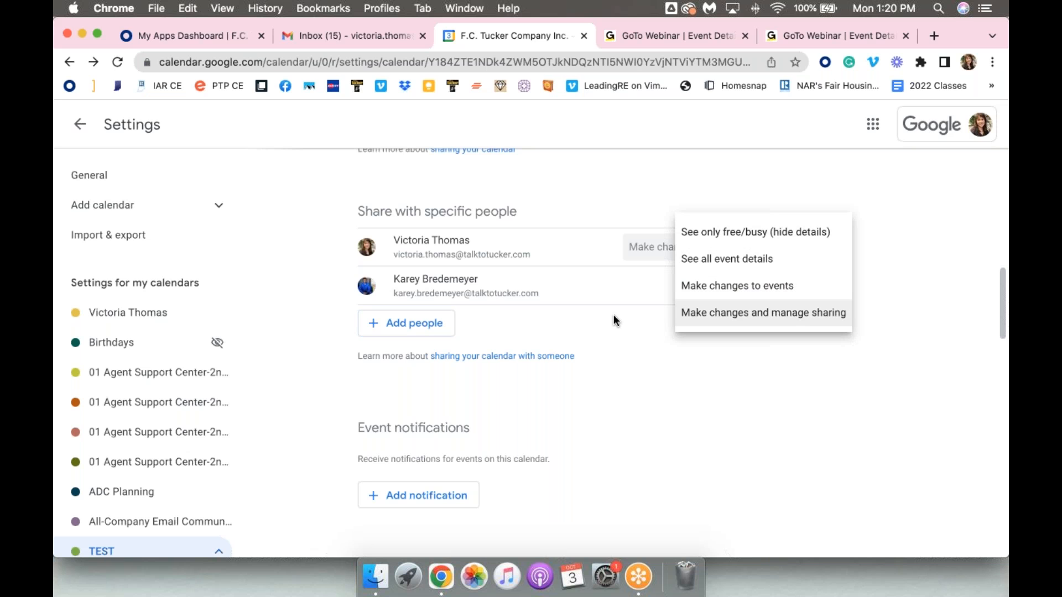
click(614, 315)
click(801, 292)
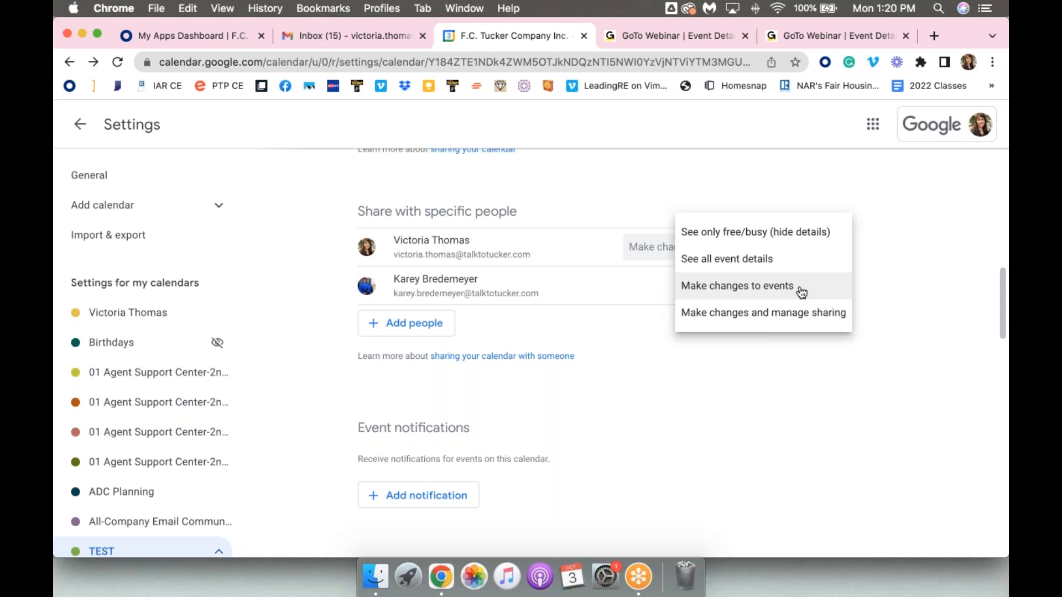
click(570, 407)
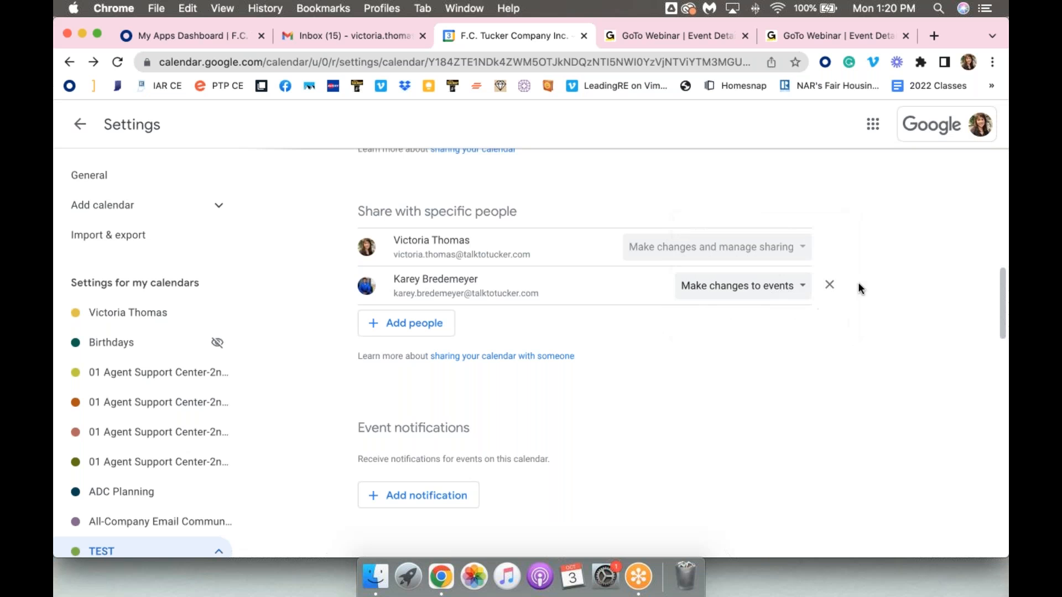
click(831, 287)
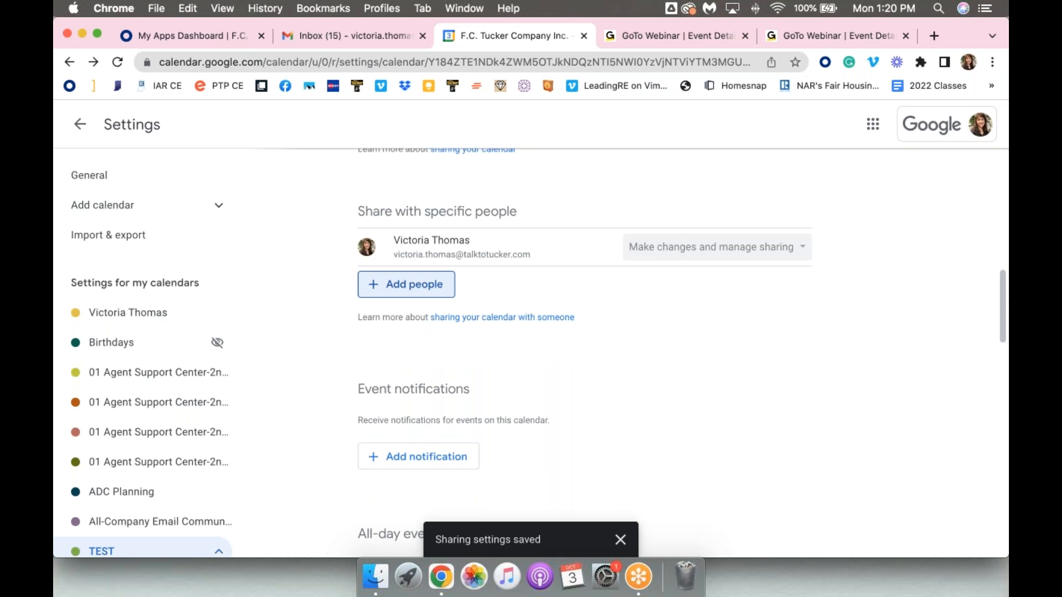
Permanently delete the TEST calendar and return to the week view
scroll(653, 363, down, 4)
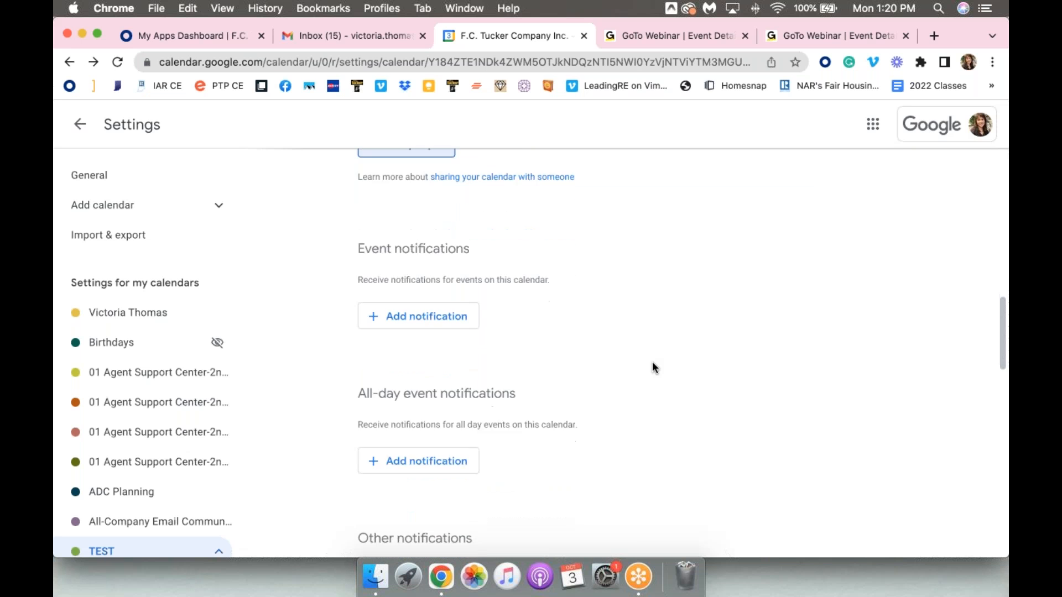
scroll(652, 365, down, 10)
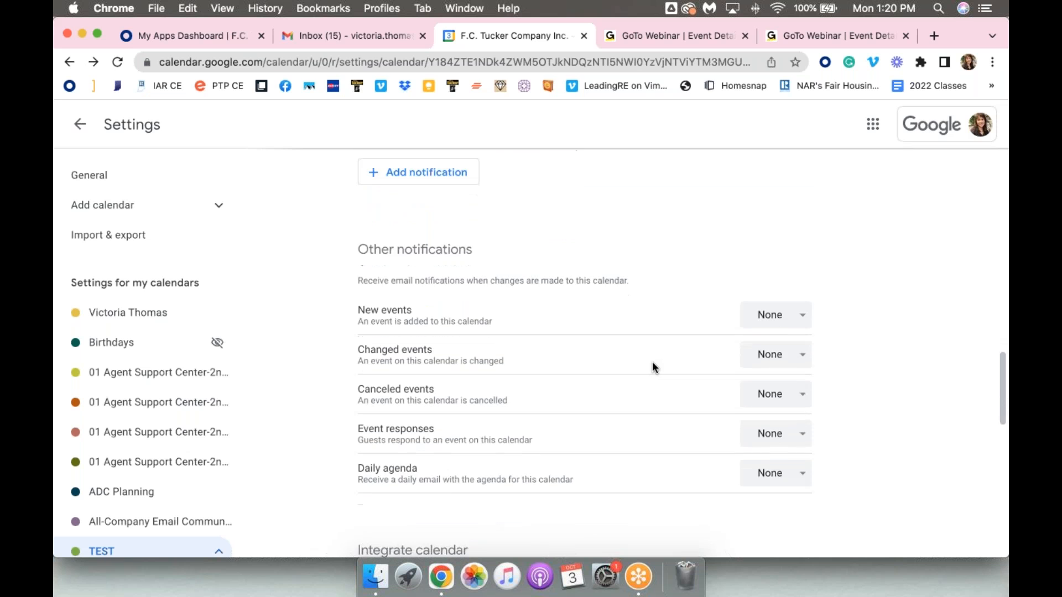
scroll(652, 367, down, 2)
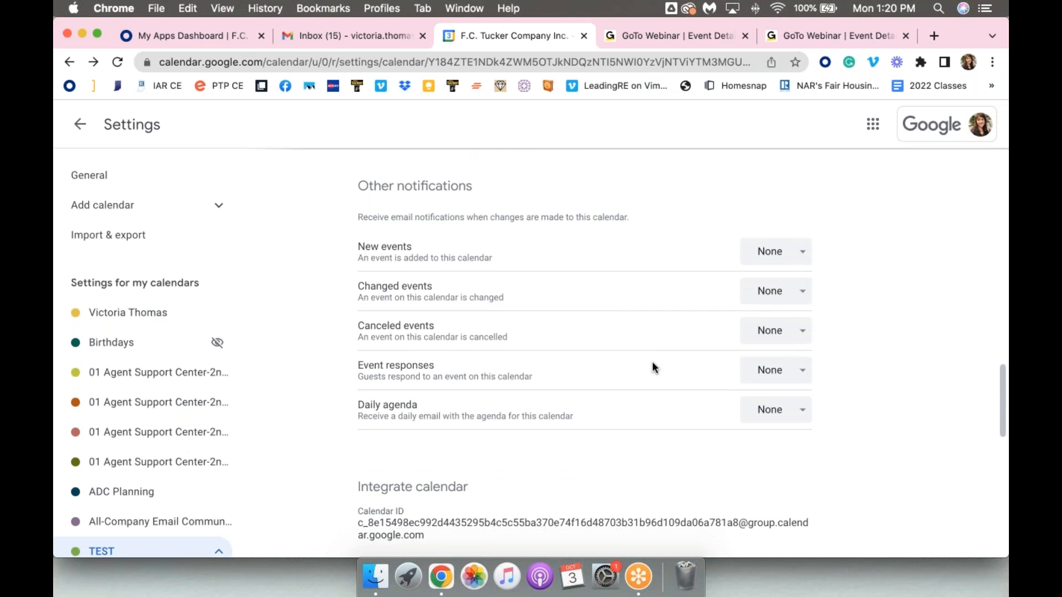
scroll(653, 364, down, 12)
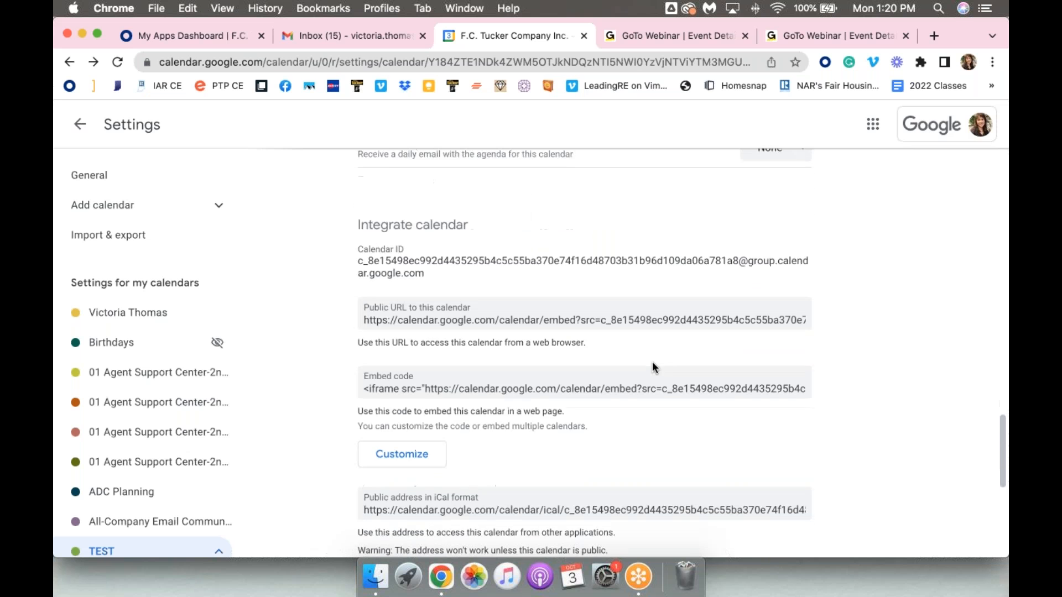
scroll(653, 363, down, 8)
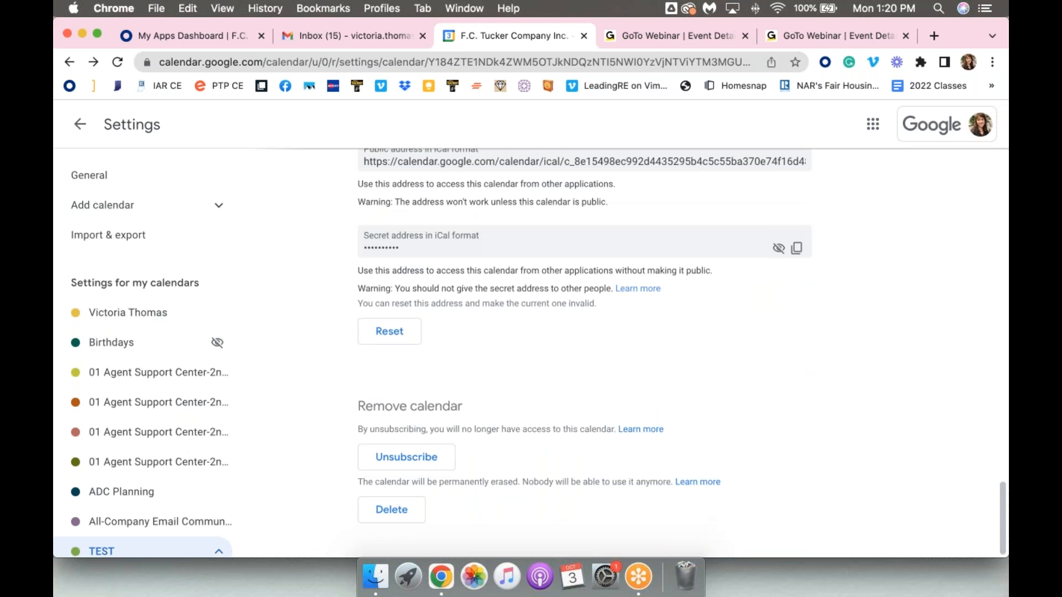
click(379, 509)
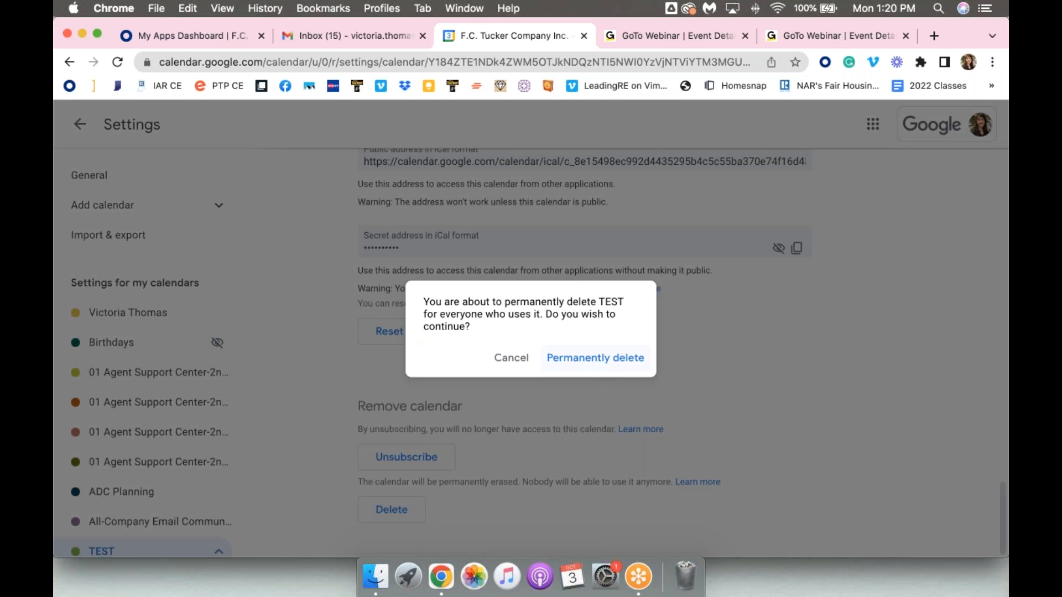
click(596, 358)
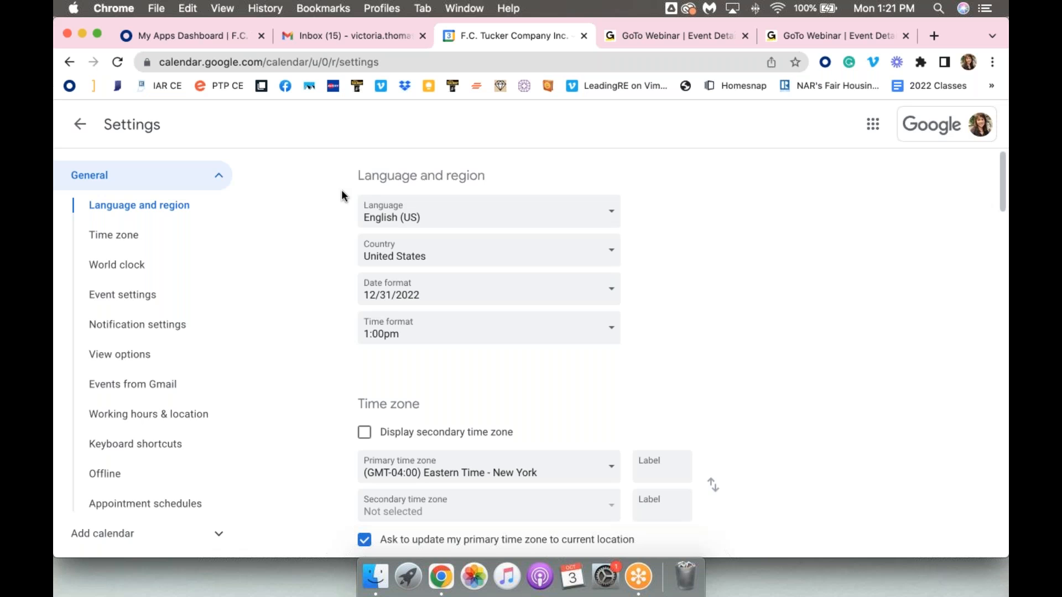
click(79, 129)
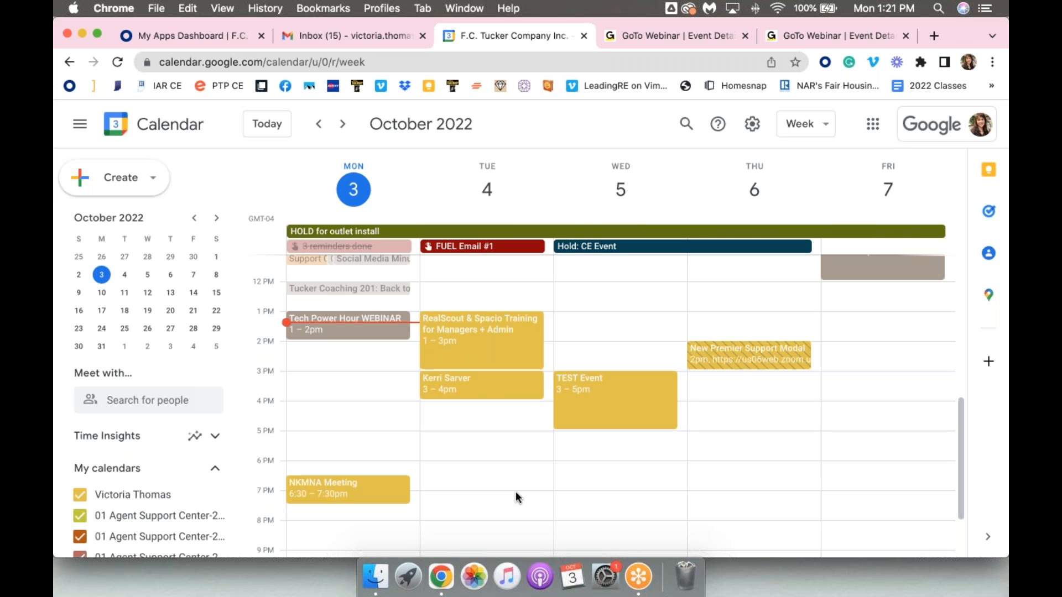
Review the color options of the primary calendar under My calendars, and open its Settings and sharing page
scroll(516, 497, down, 2)
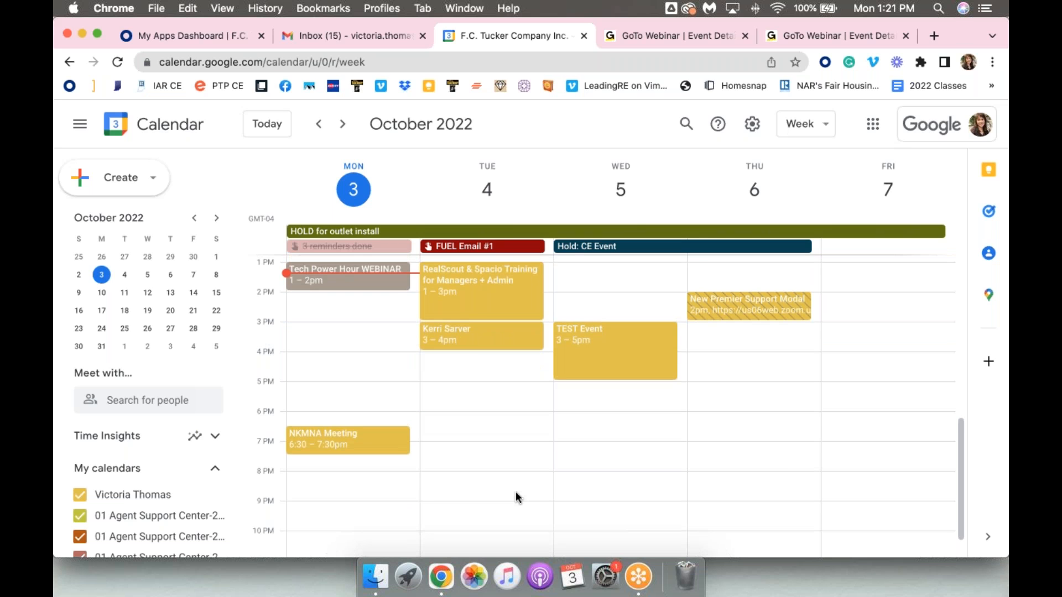
scroll(422, 441, down, 1)
scroll(422, 447, up, 3)
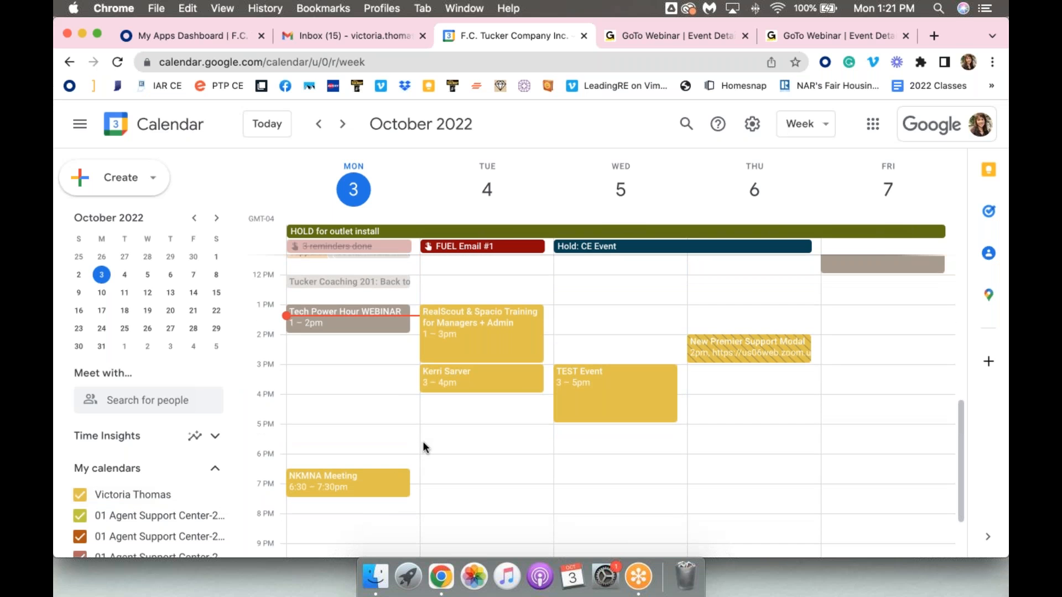
scroll(424, 447, down, 3)
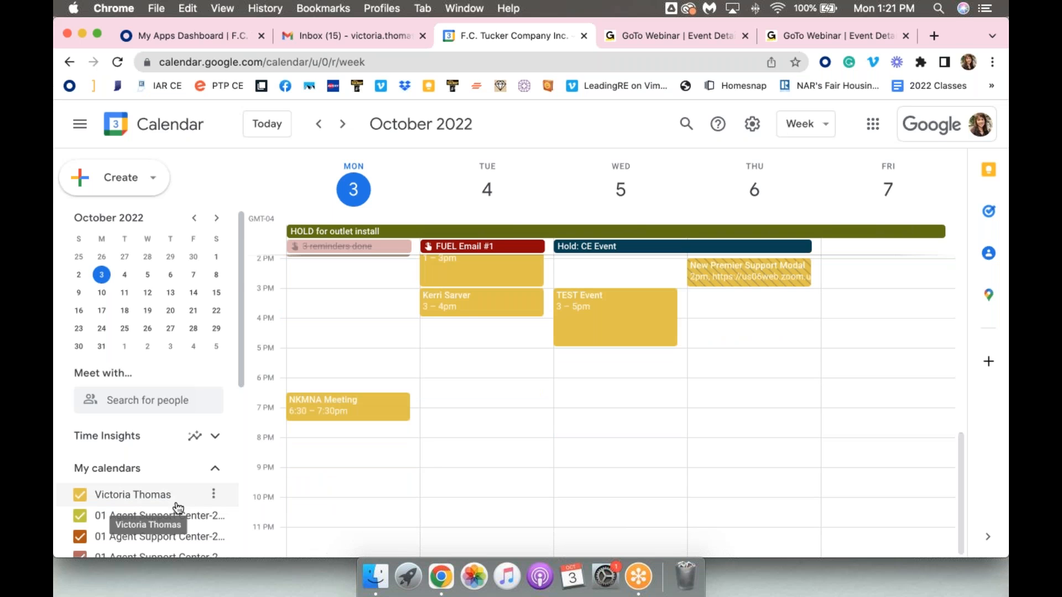
scroll(179, 432, down, 5)
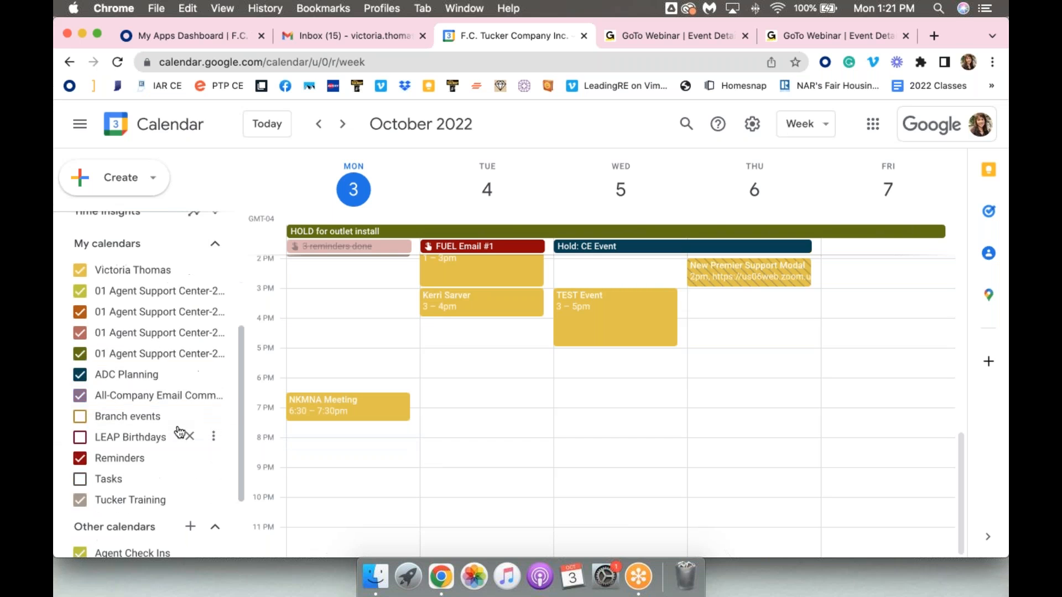
scroll(177, 434, up, 1)
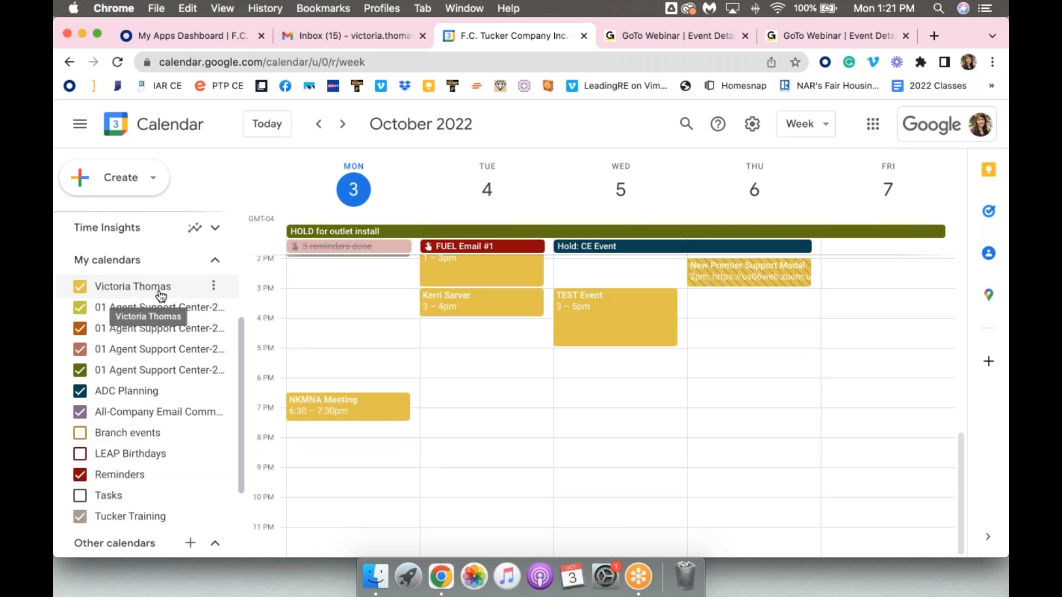
click(213, 289)
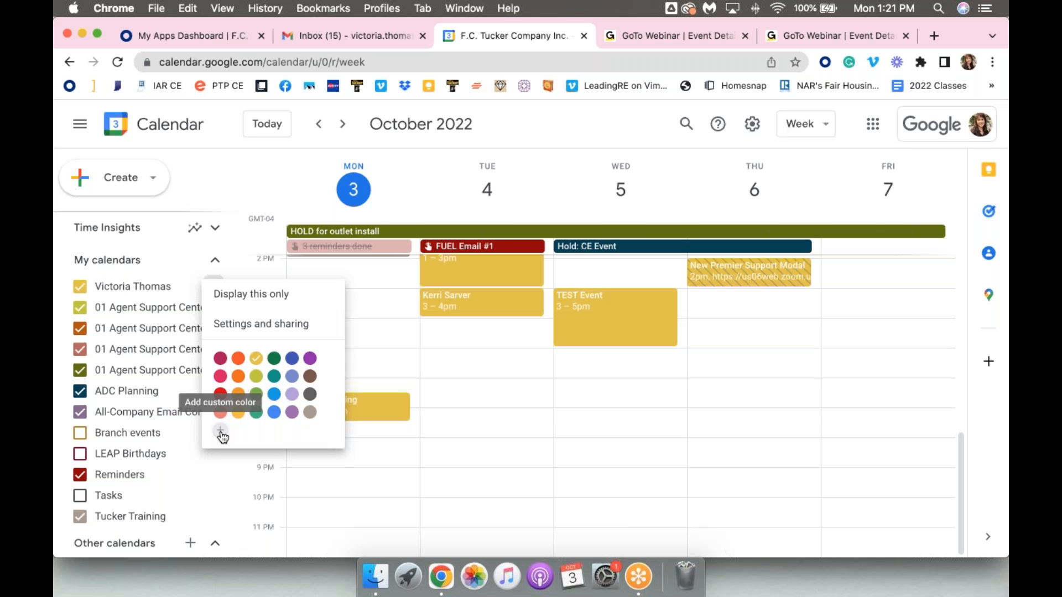
click(245, 329)
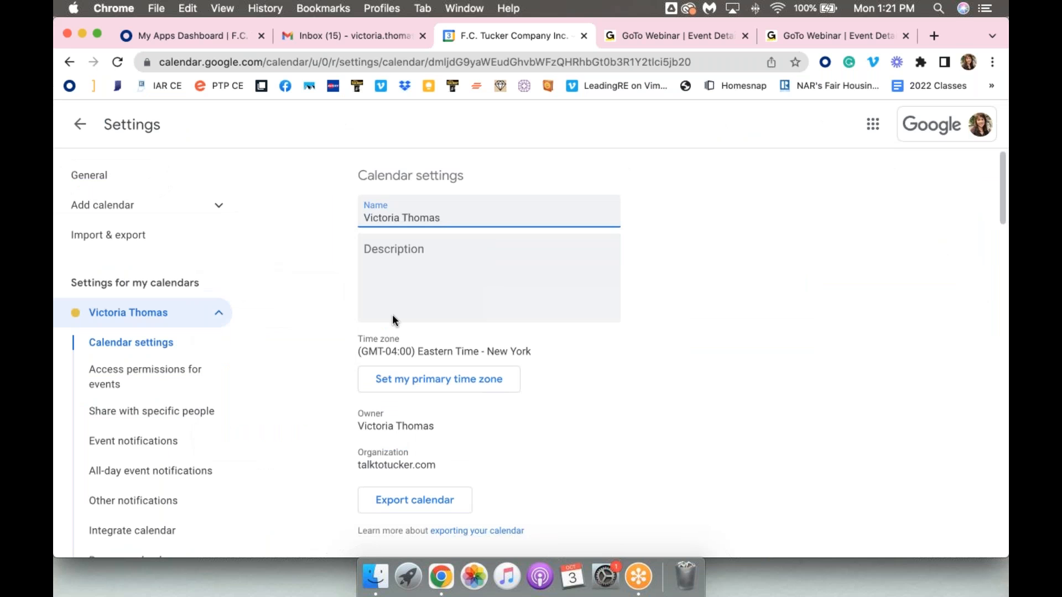
Examine the primary calendar's access permissions and sharing settings, and return to the week view
scroll(597, 407, down, 1)
scroll(597, 408, up, 1)
scroll(682, 355, down, 1)
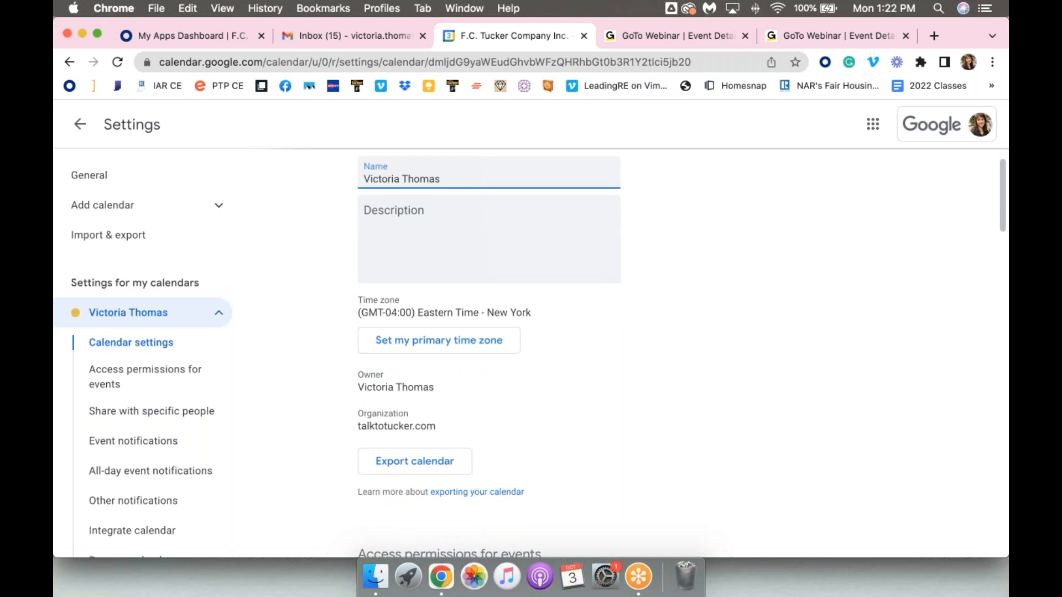
scroll(584, 354, down, 8)
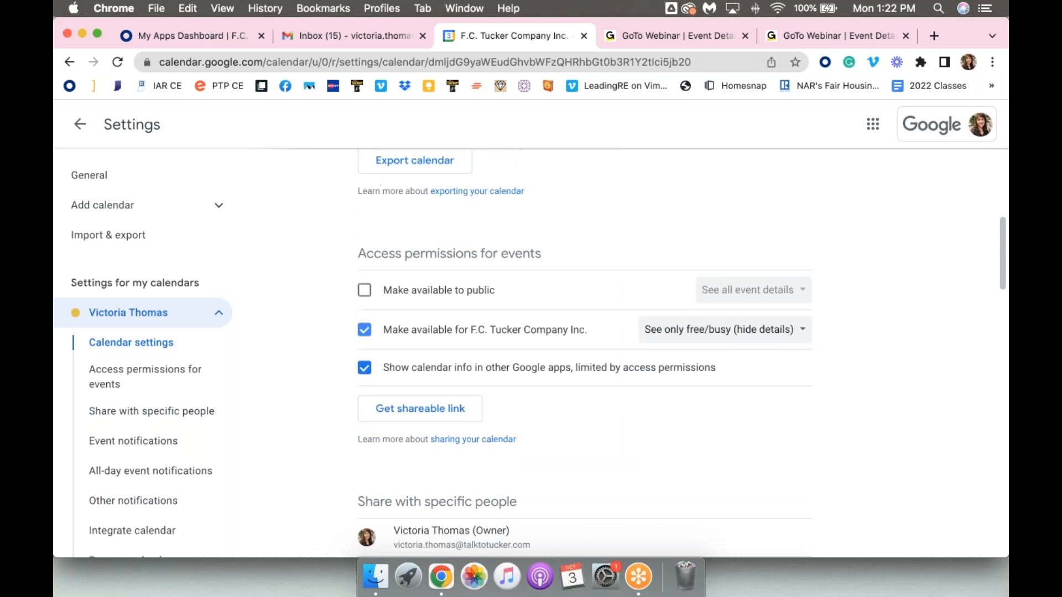
scroll(584, 354, down, 5)
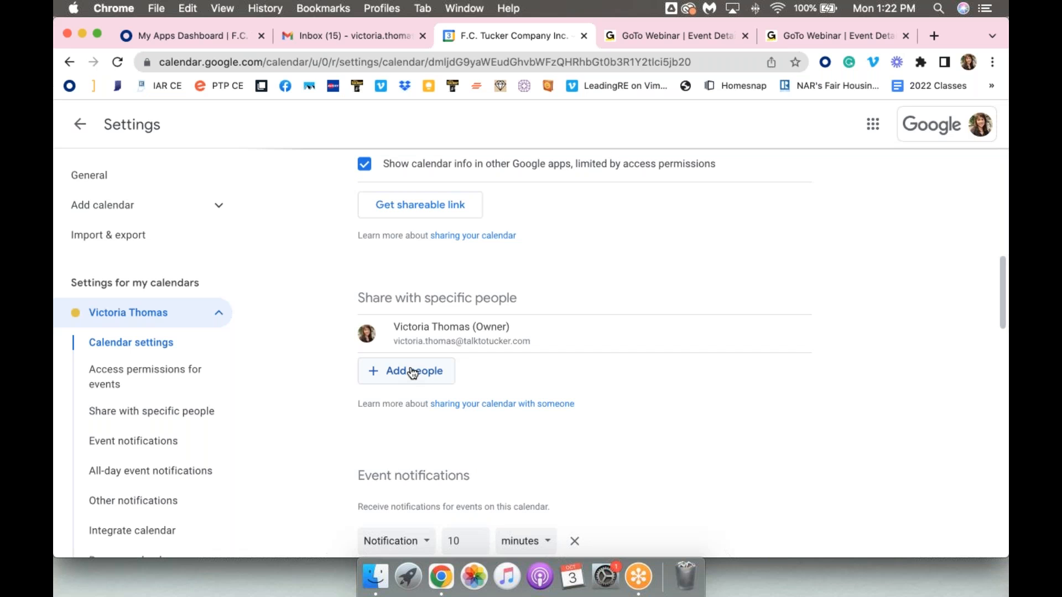
scroll(412, 373, down, 2)
scroll(343, 288, up, 5)
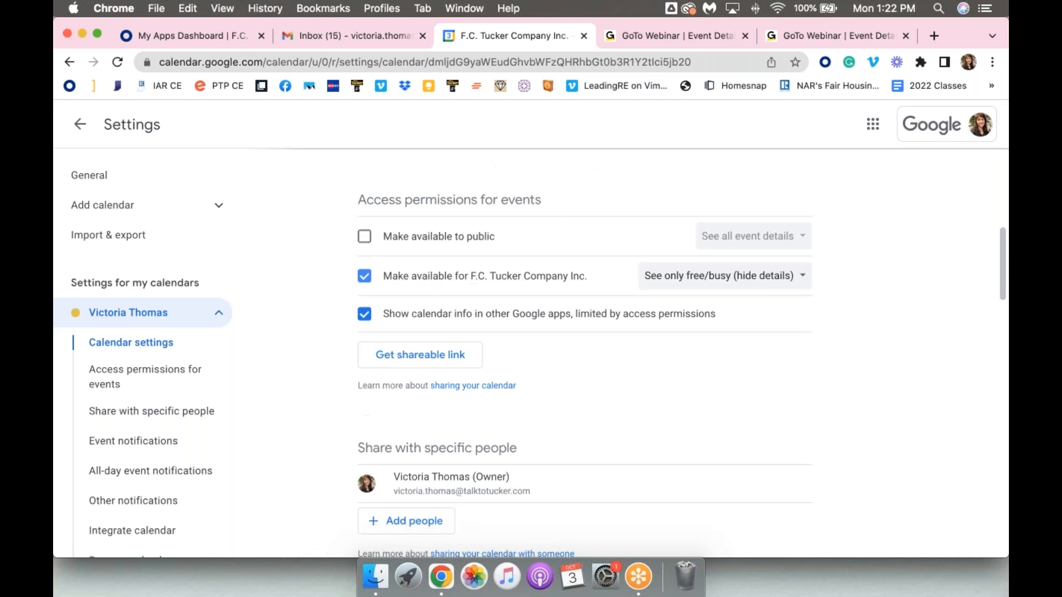
click(82, 125)
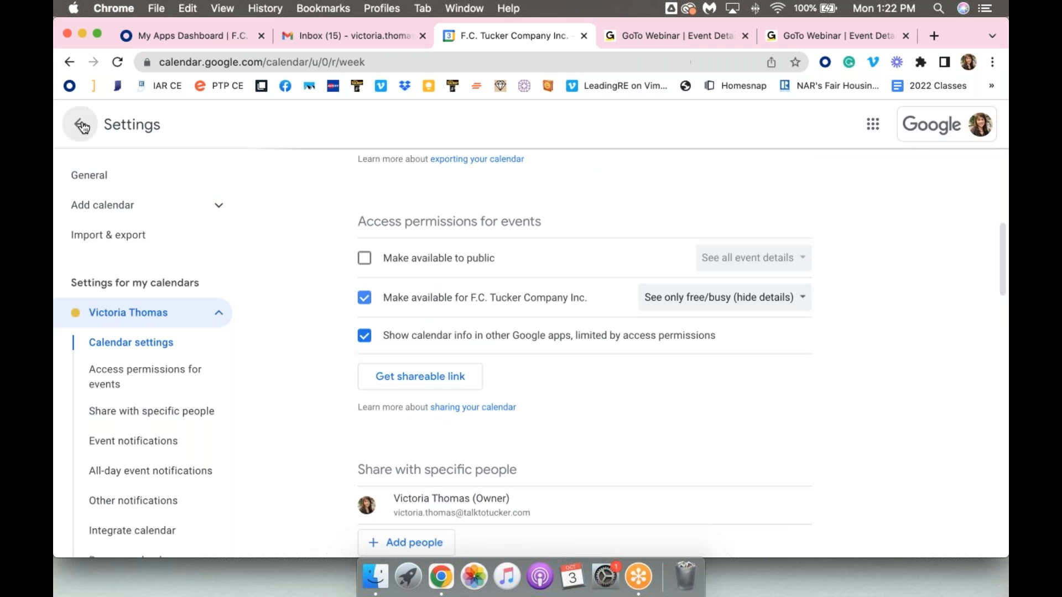
Display the week of October 10, 2022 and examine its daytime events
scroll(150, 381, down, 5)
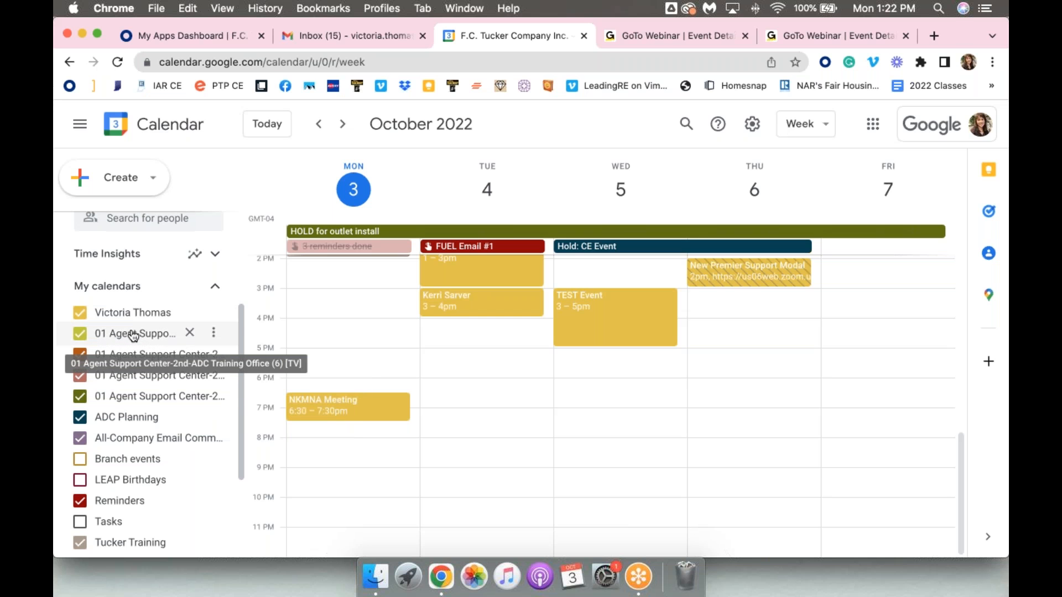
click(345, 124)
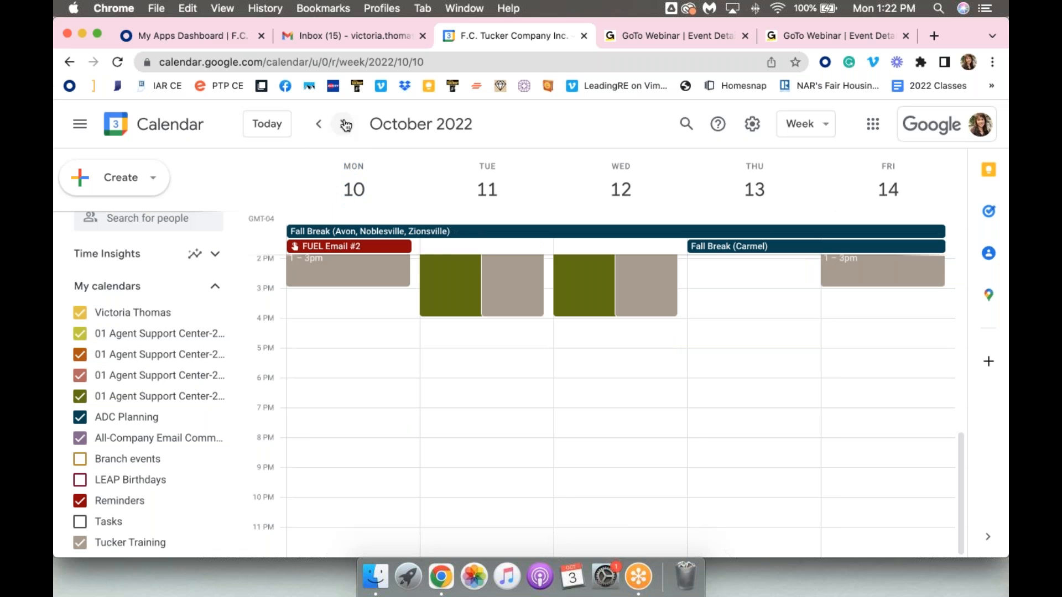
scroll(370, 363, up, 3)
scroll(369, 364, up, 3)
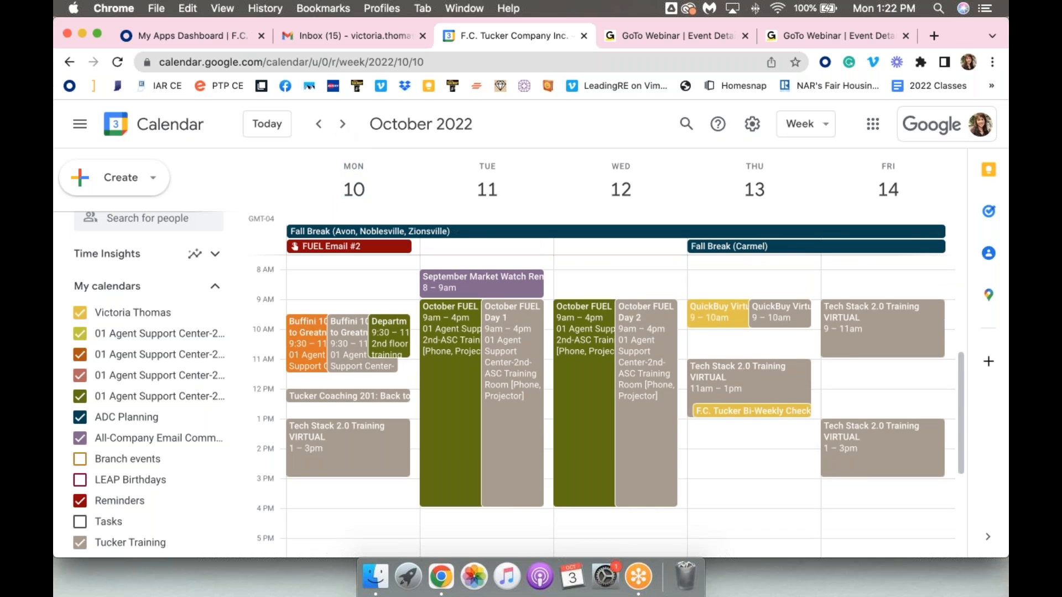
Hide the four 01 Agent Support Center calendars from the week of October 10, 2022
scroll(608, 411, down, 1)
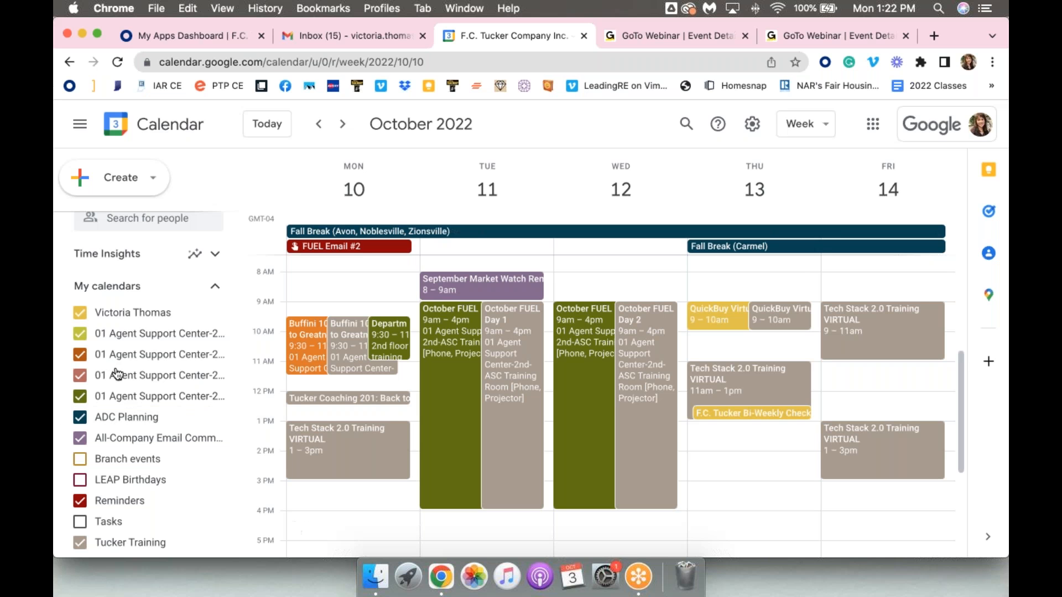
click(81, 334)
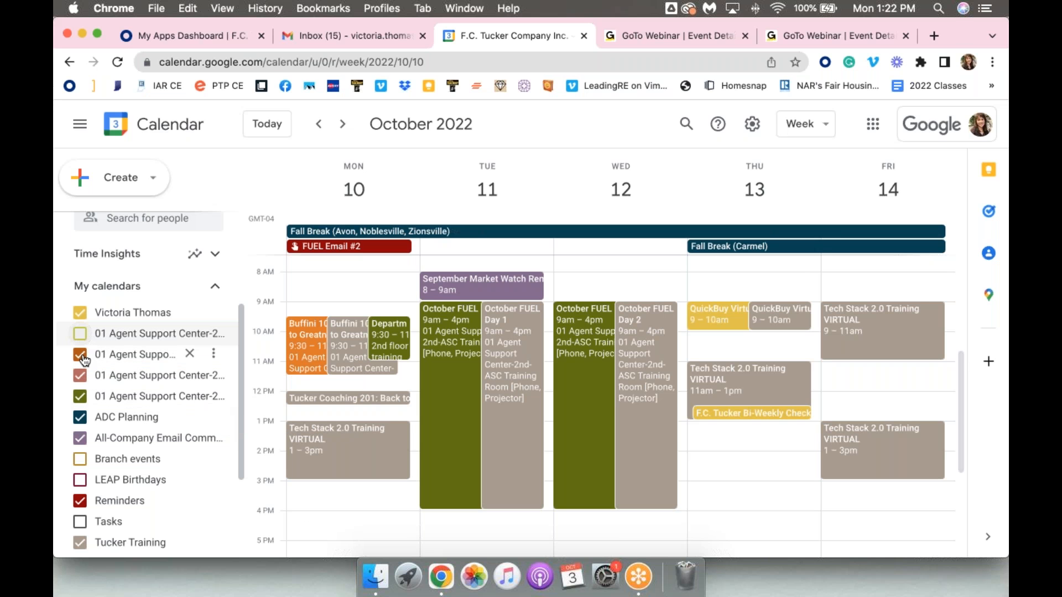
click(80, 355)
click(82, 377)
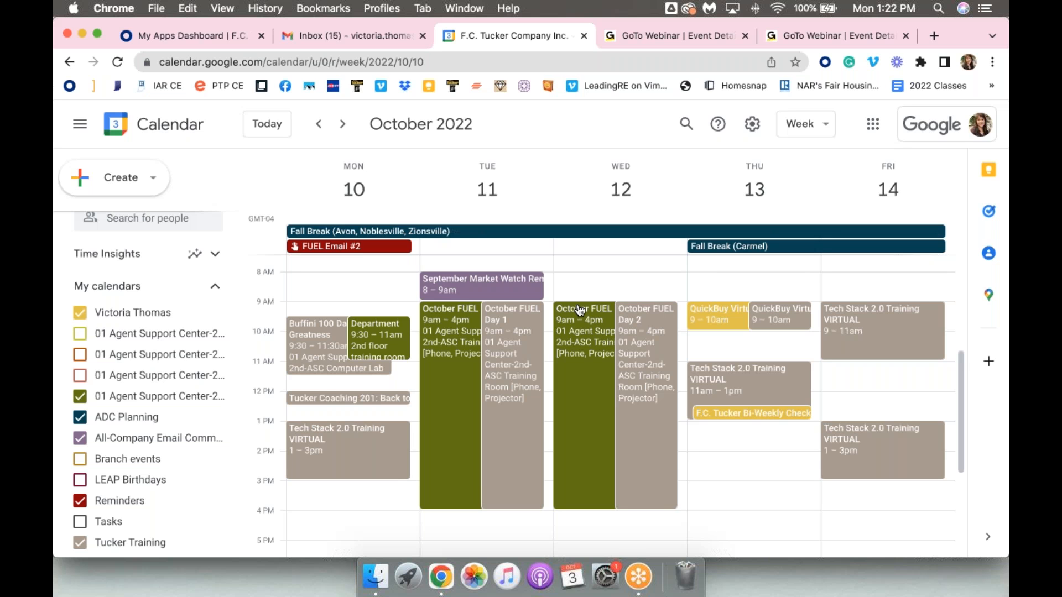
click(80, 397)
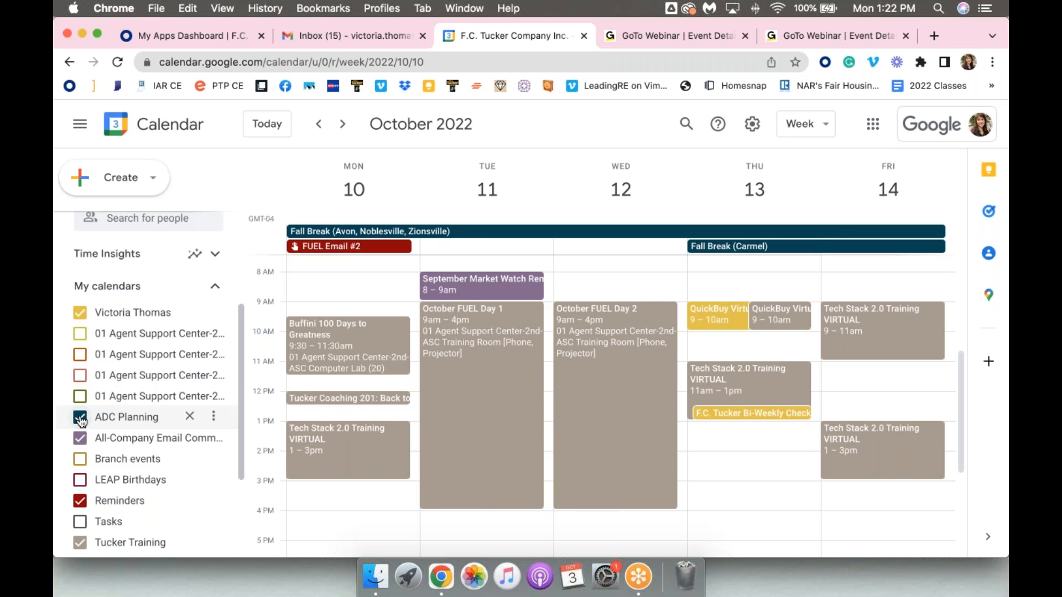
Hide the ADC Planning and All-Company Email Communications calendars under My calendars
click(80, 417)
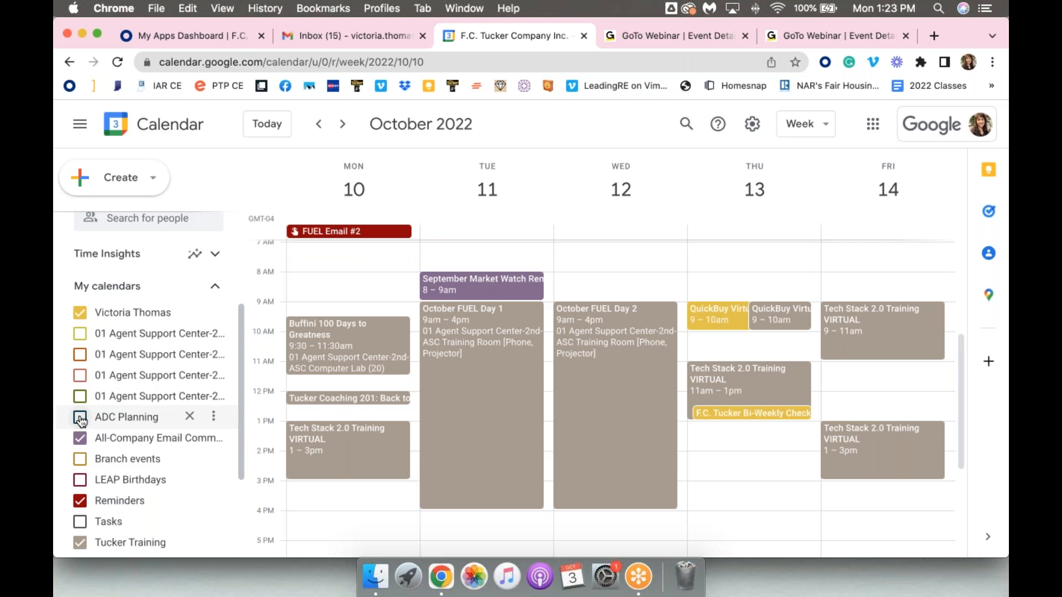
click(80, 418)
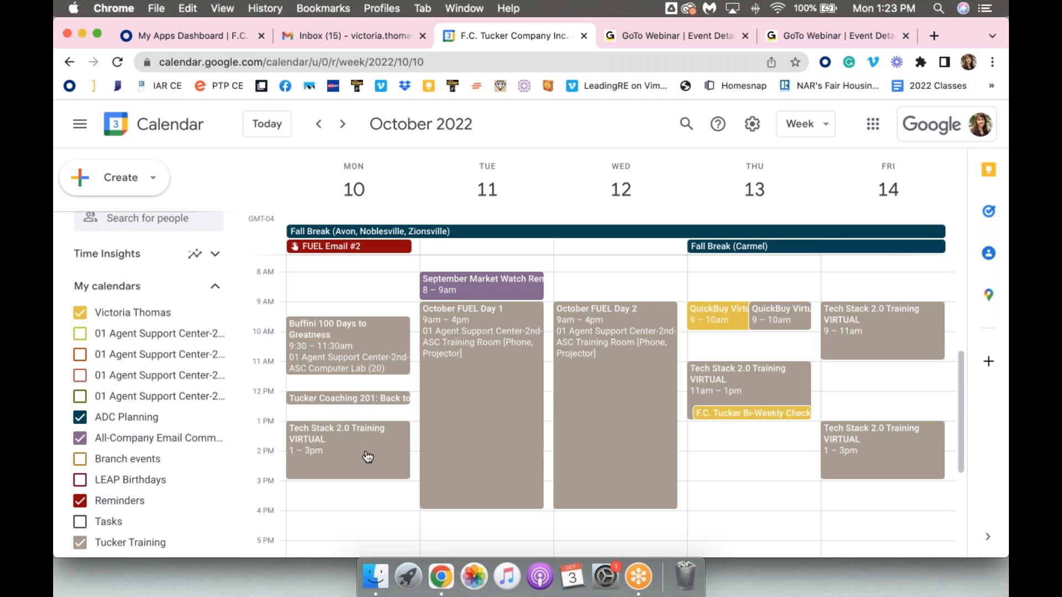
click(105, 419)
click(101, 438)
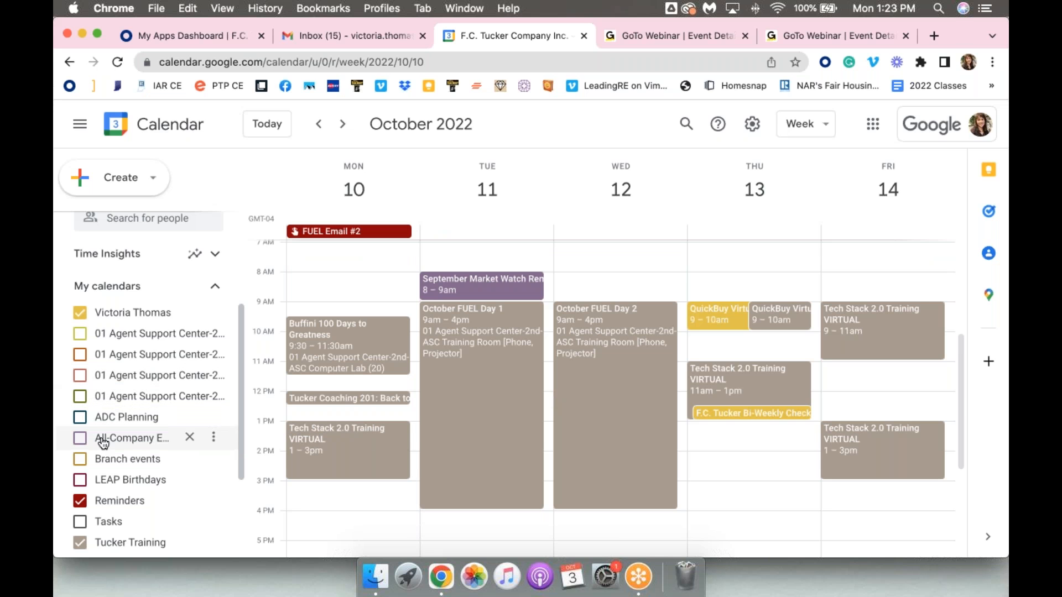
Show the two colleagues' personal calendars under Other calendars one at a time to compare schedules, hiding each again
scroll(103, 443, down, 1)
scroll(102, 442, down, 5)
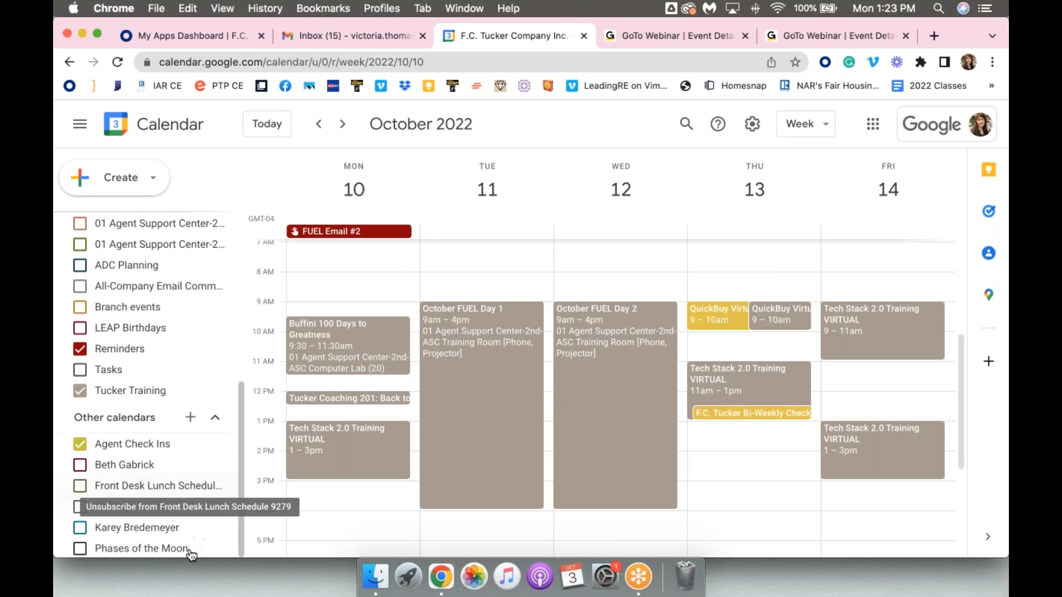
click(126, 468)
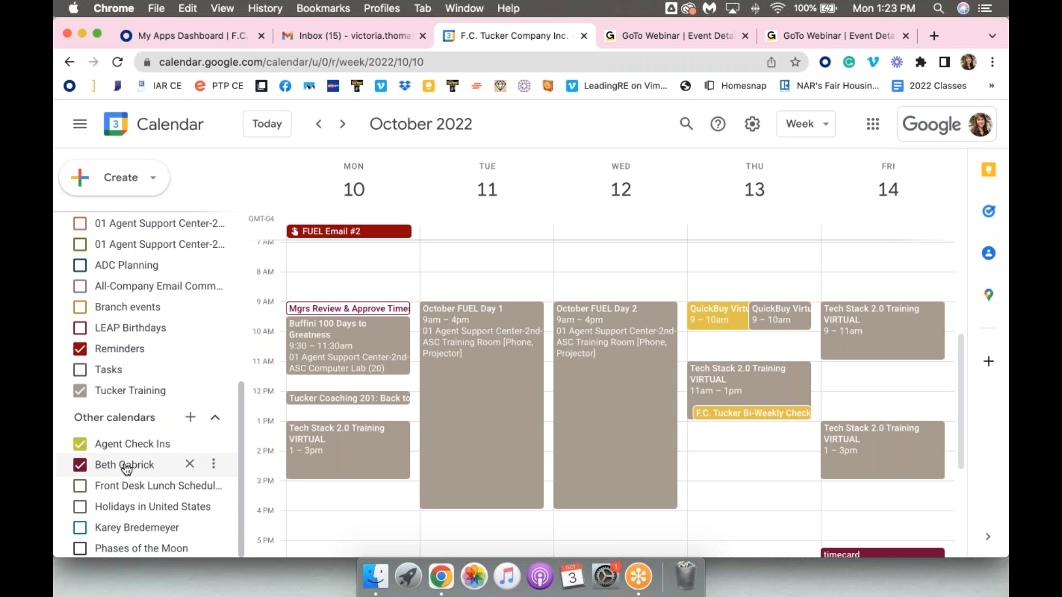
click(126, 468)
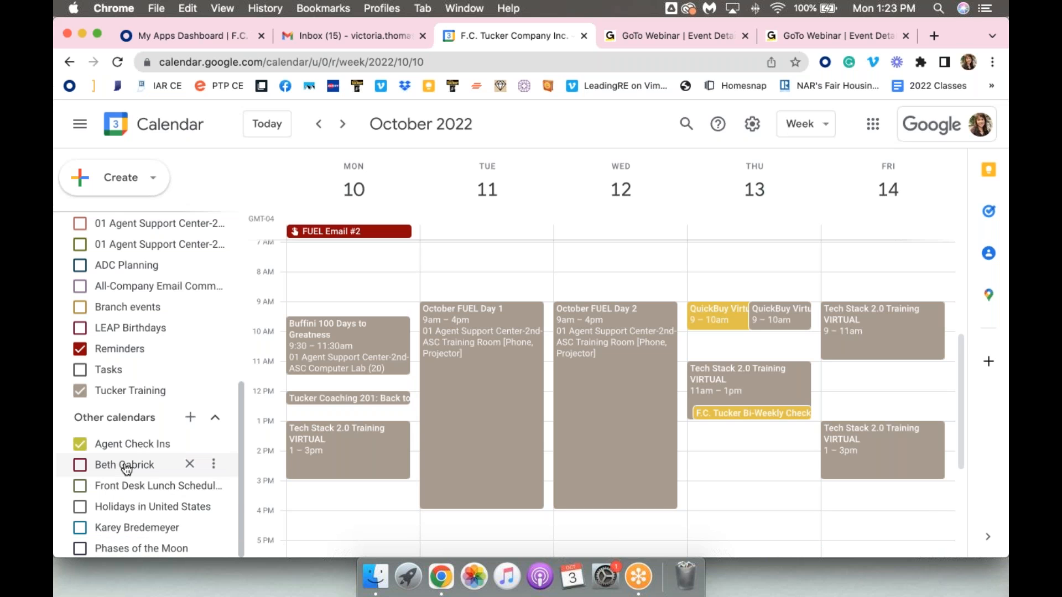
click(109, 531)
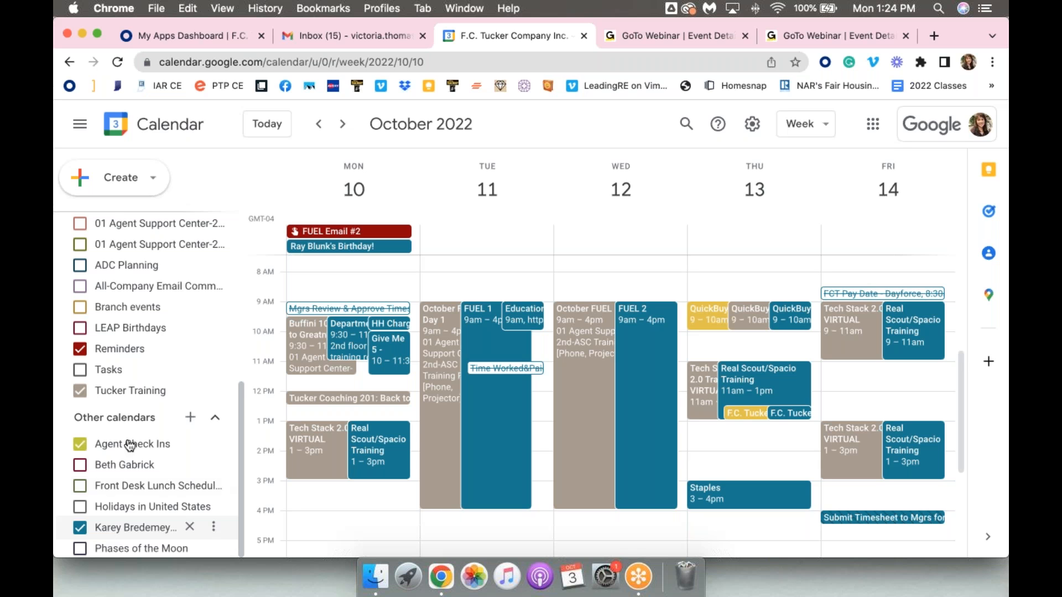
click(80, 528)
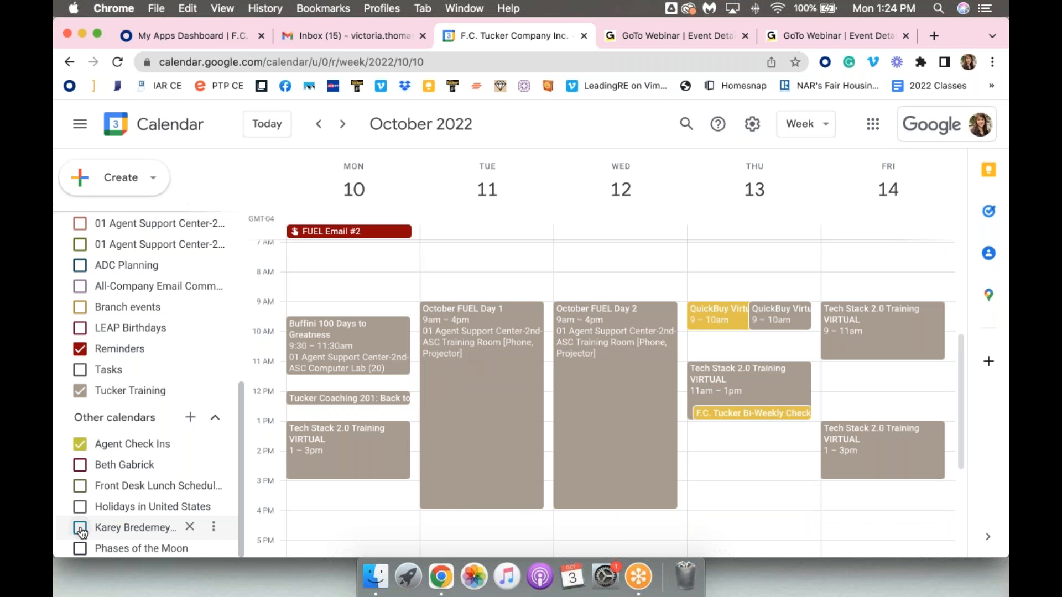
Hide the Agent Check Ins calendar, and turn the Tucker Training calendar off and back on
click(80, 445)
scroll(645, 409, up, 2)
scroll(645, 410, down, 2)
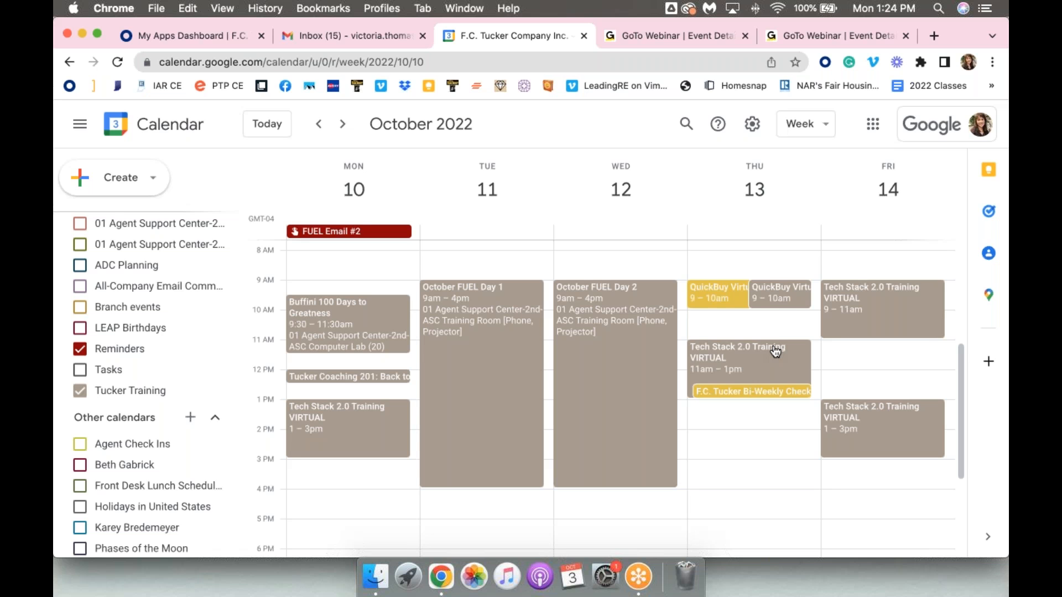
click(80, 392)
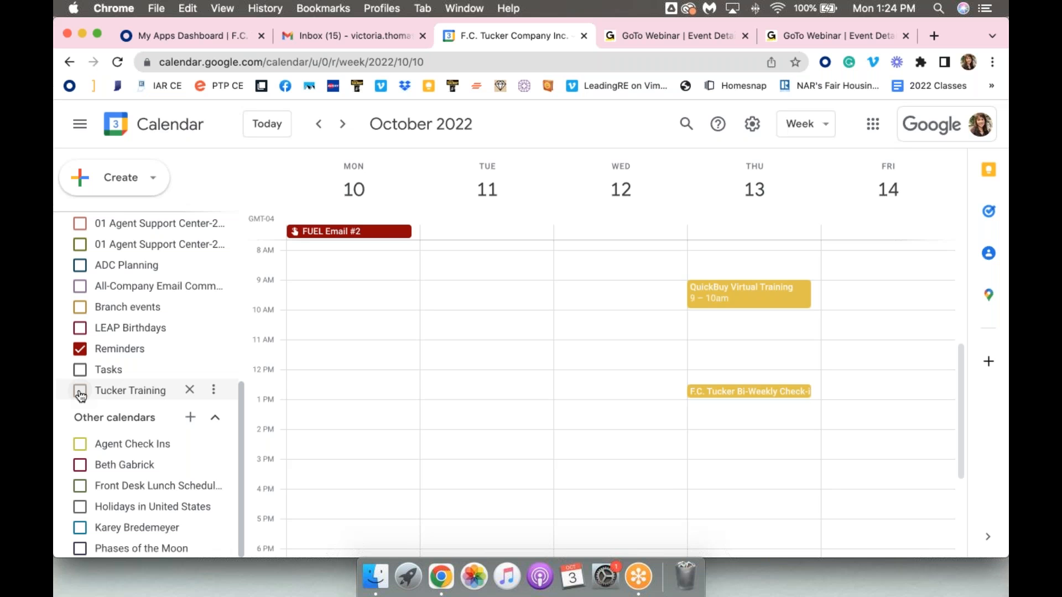
click(80, 391)
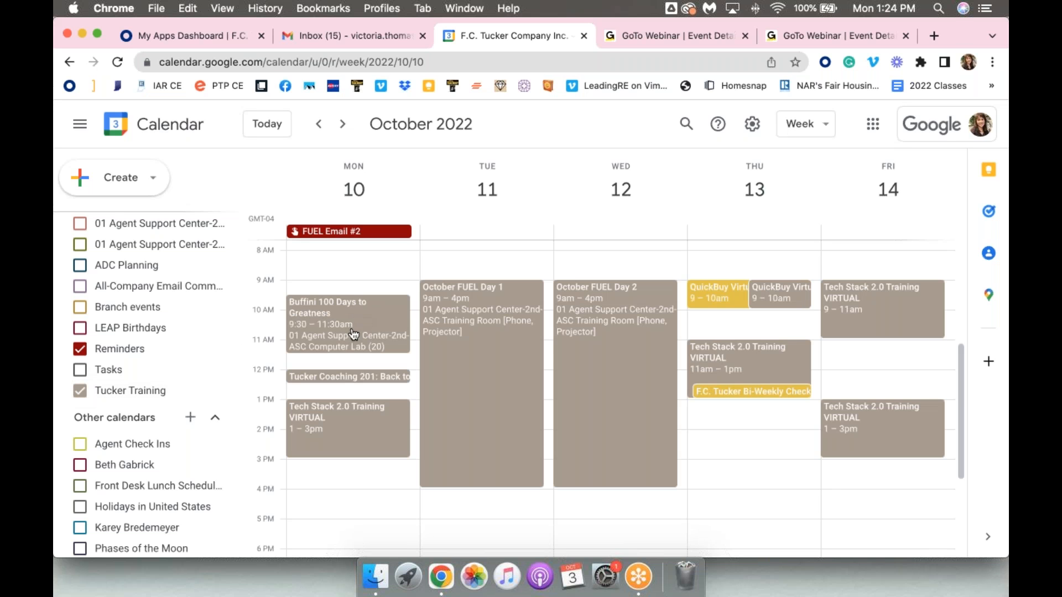
Examine the description and registration links of Monday, October 10's Tech Stack 2.0 Training VIRTUAL event, and close its details
click(340, 434)
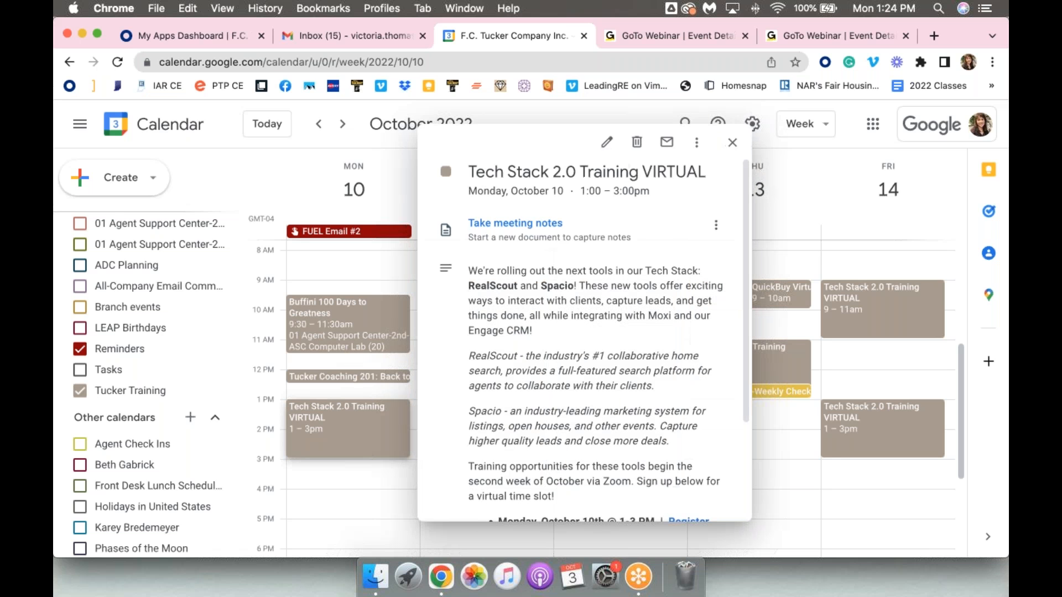
scroll(613, 271, down, 5)
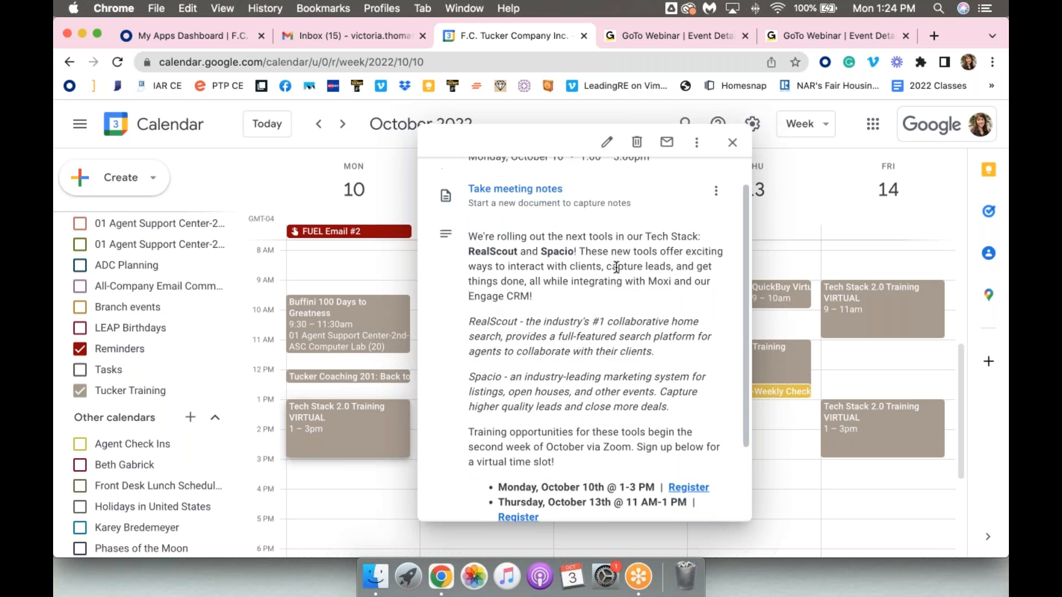
scroll(616, 268, down, 2)
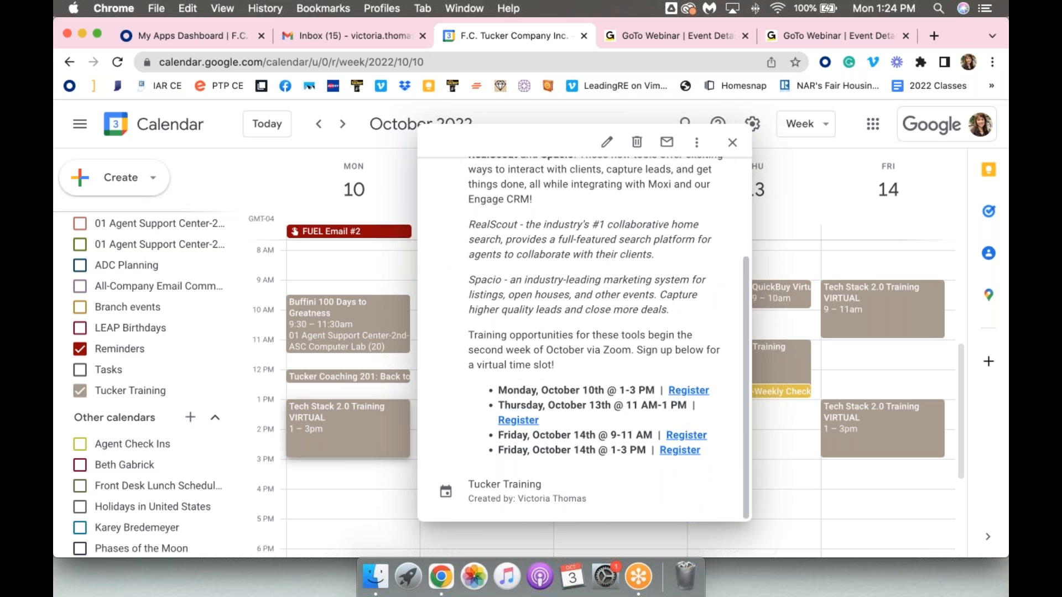
click(400, 183)
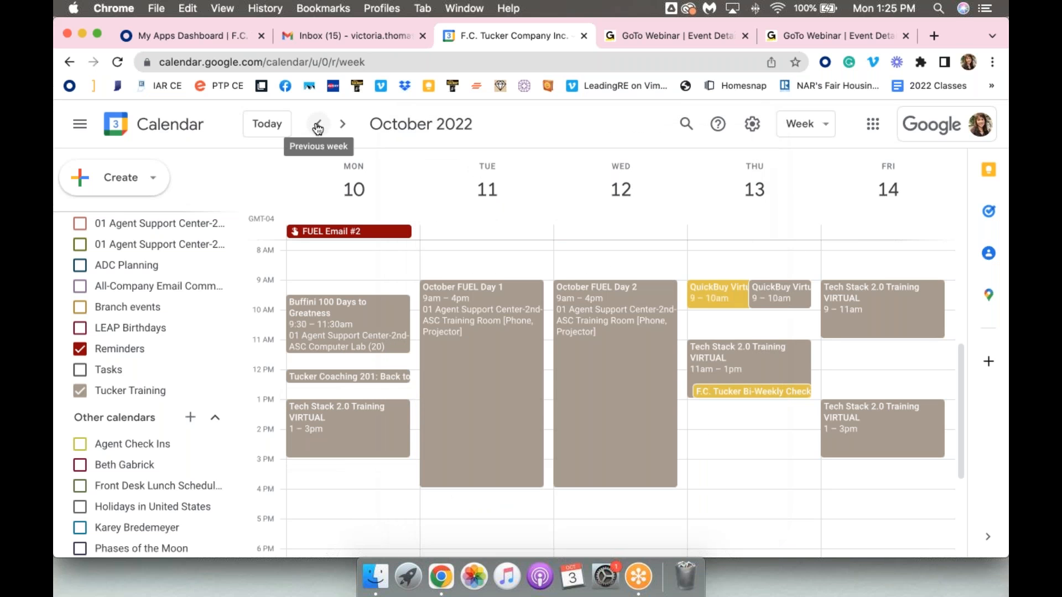
Go back to the week of September 26, 2022 and examine the session links in Monday's Tucker Coaching 201 event
click(318, 125)
click(318, 127)
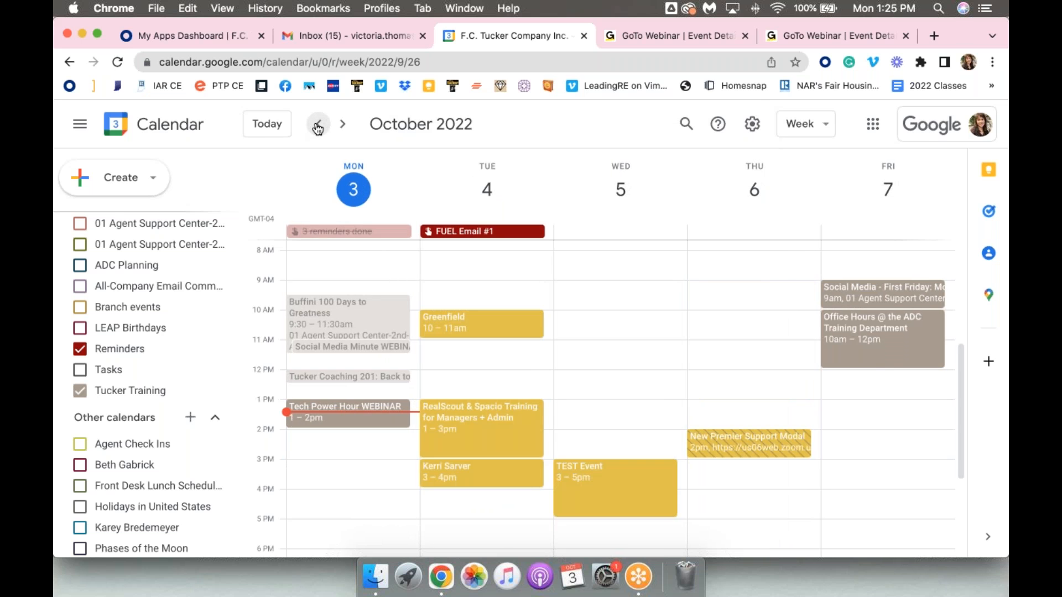
click(318, 126)
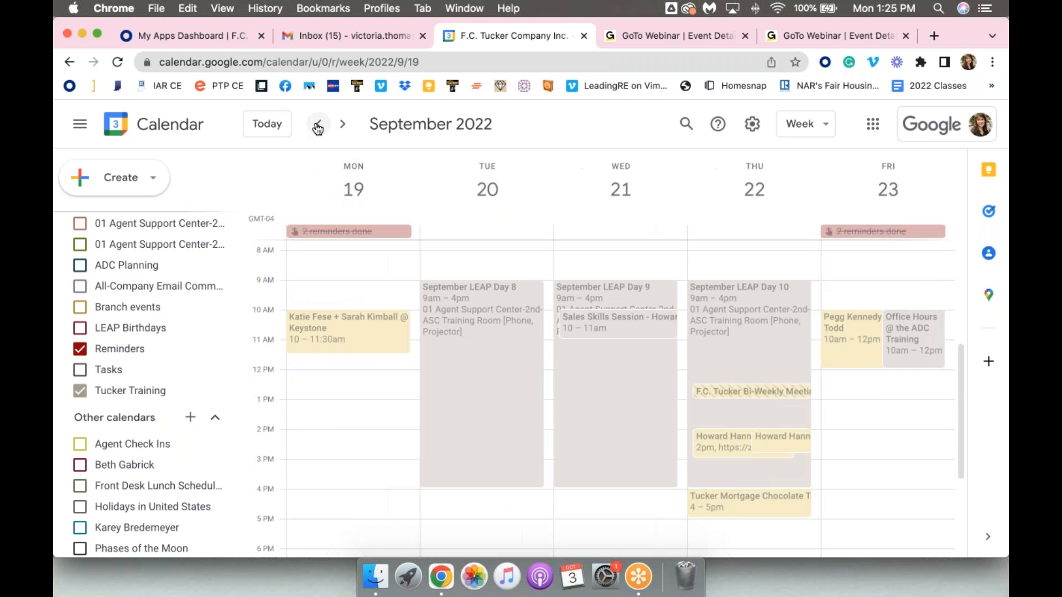
click(343, 126)
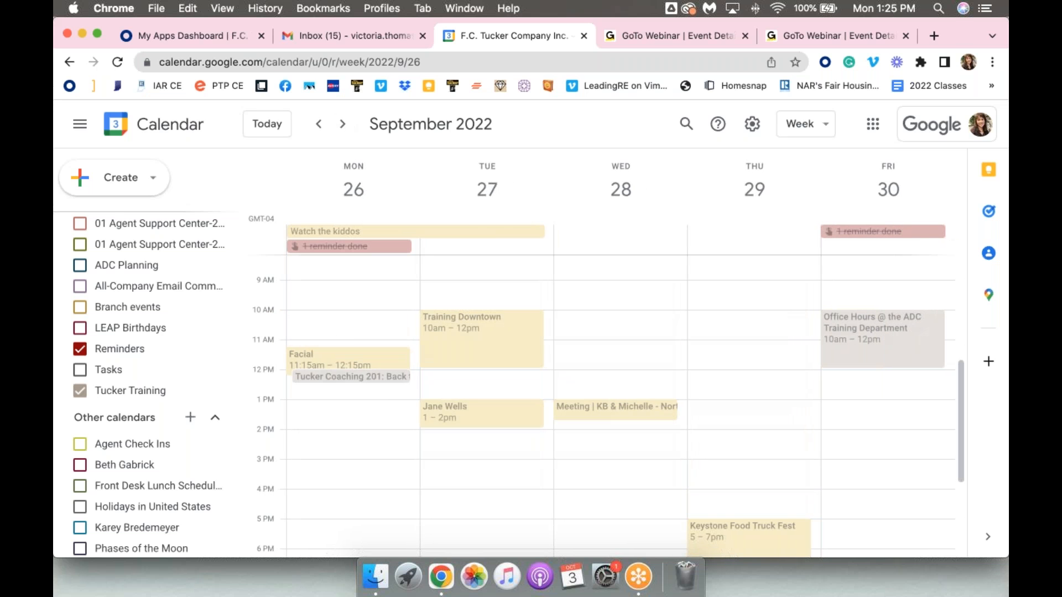
click(334, 379)
scroll(524, 382, down, 2)
scroll(524, 377, down, 5)
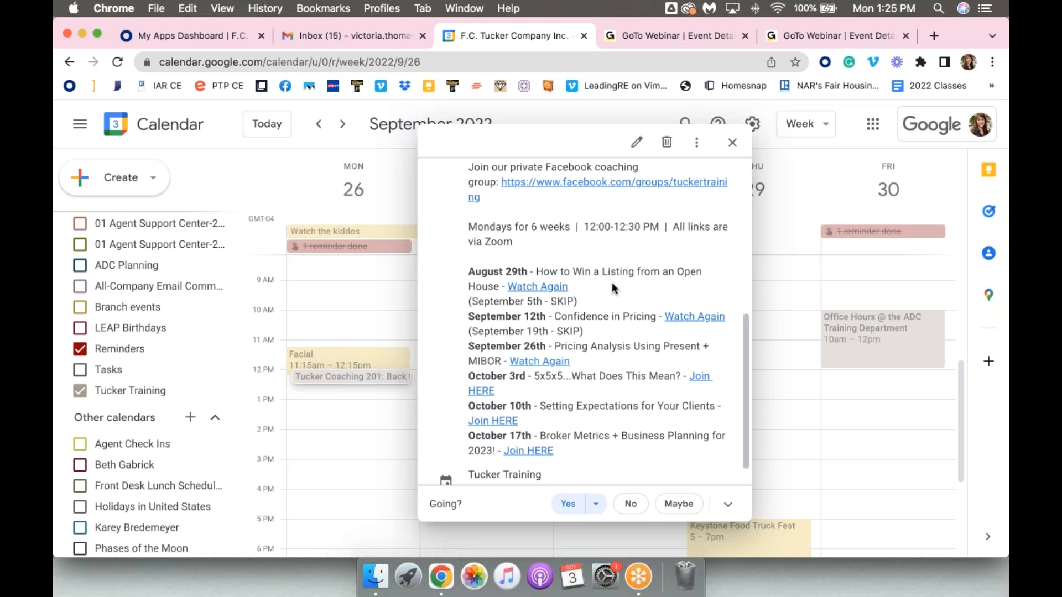
click(732, 142)
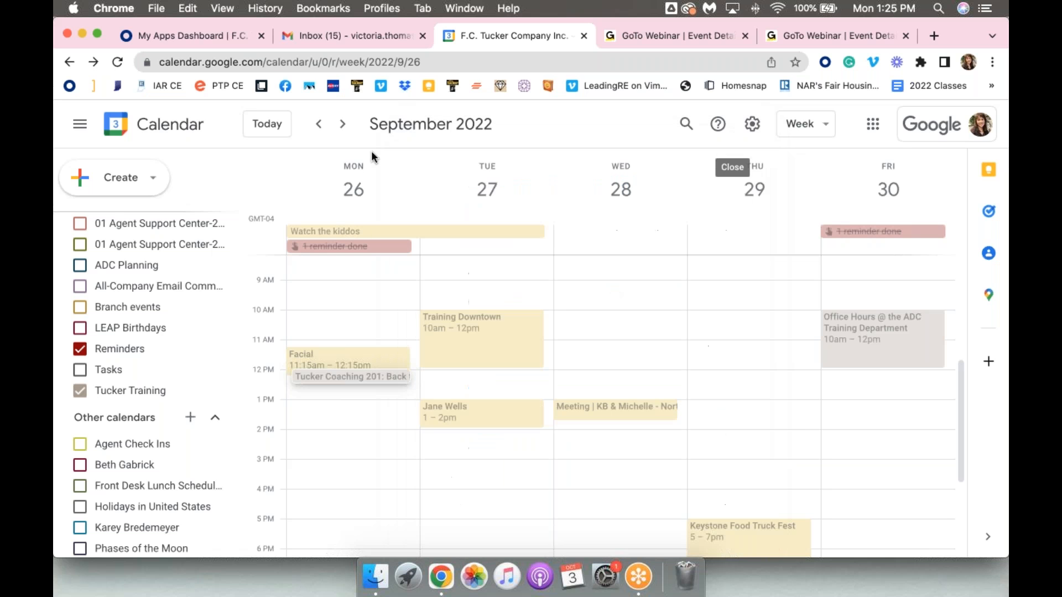
Return to the week of October 10, 2022 and examine the Tucker Training entry for Thursday's QuickBuy Virtual Training
click(343, 124)
click(343, 123)
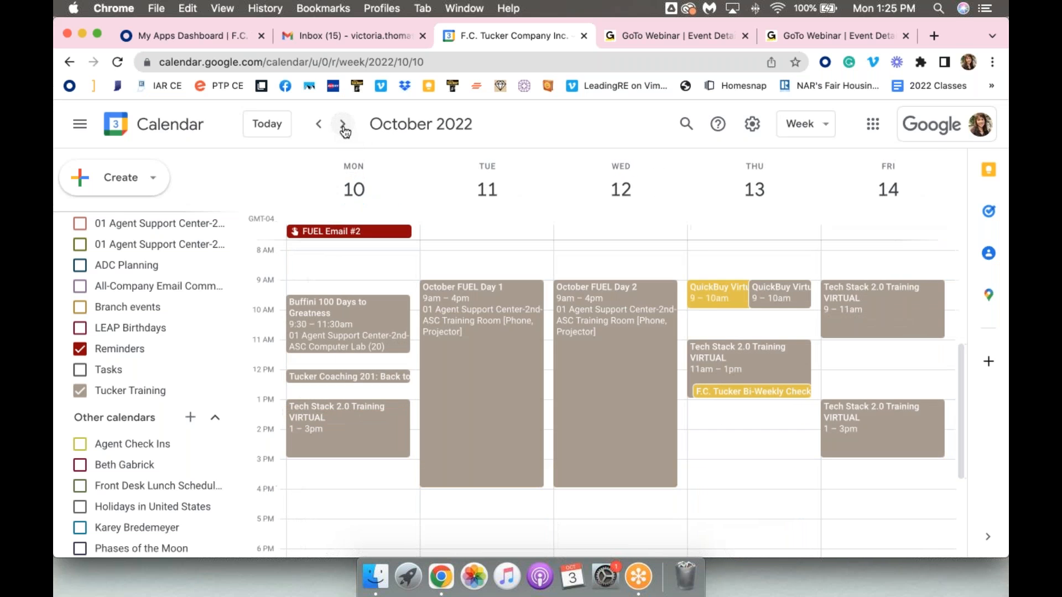
click(778, 301)
scroll(514, 332, down, 3)
scroll(512, 337, down, 10)
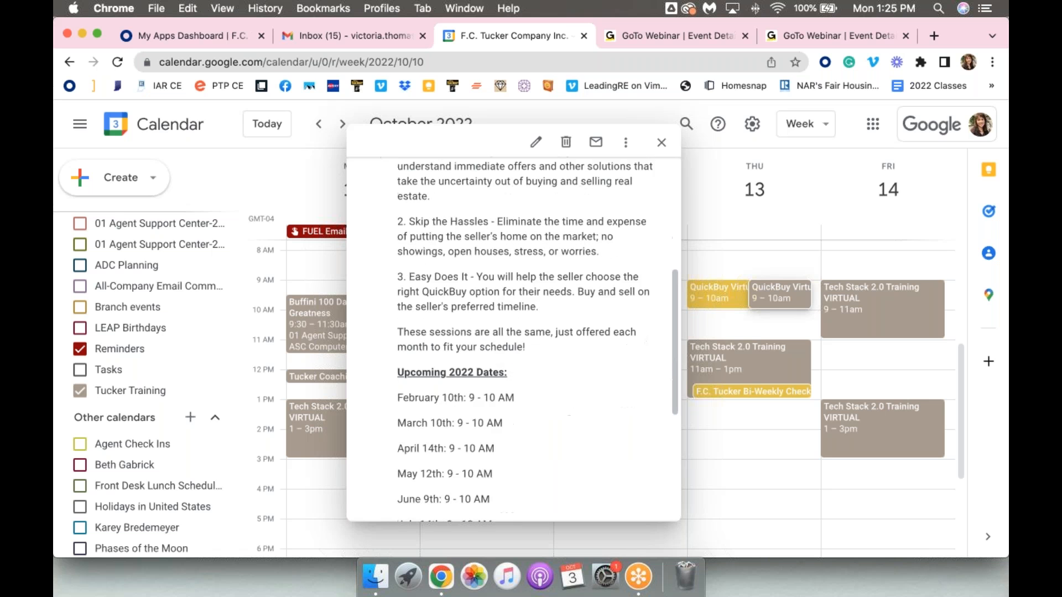
scroll(514, 332, up, 12)
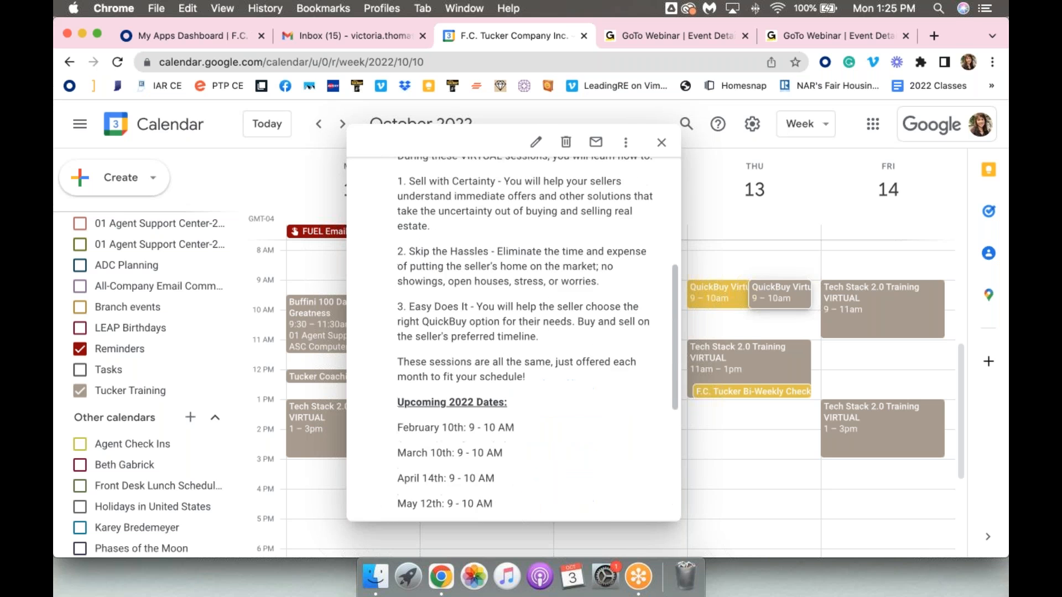
click(698, 207)
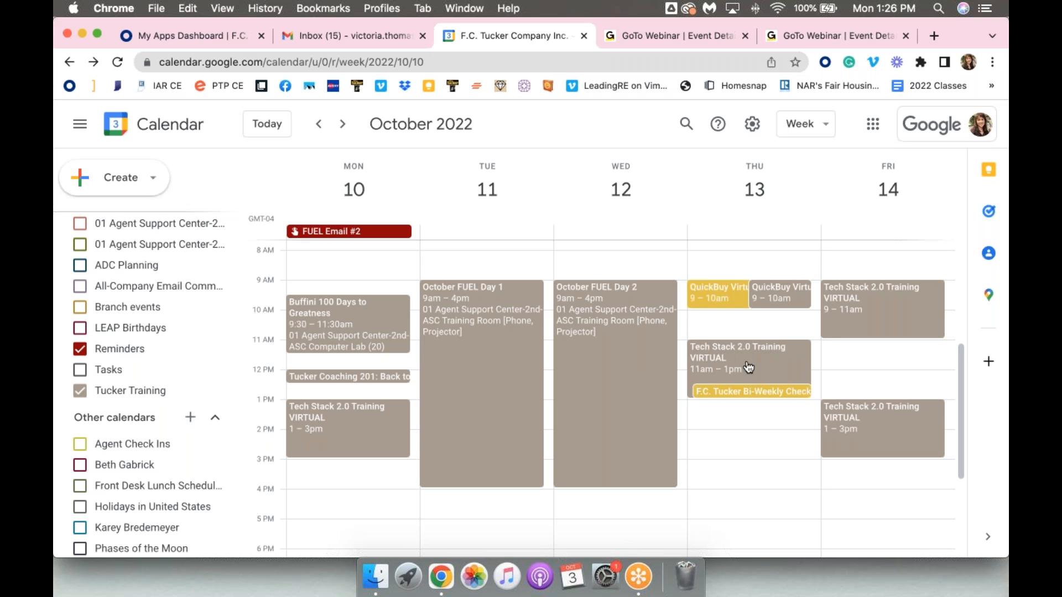
Open Thursday, October 13's Tech Stack 2.0 Training VIRTUAL event and examine its description and registration links
click(782, 362)
scroll(626, 337, down, 5)
scroll(626, 337, up, 5)
scroll(513, 332, down, 3)
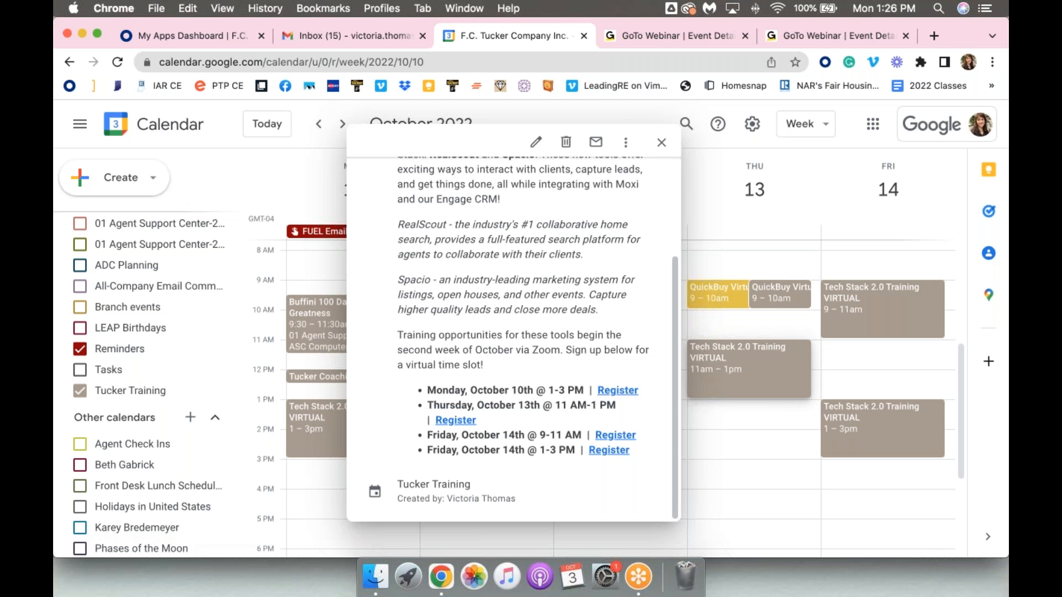
scroll(505, 427, up, 3)
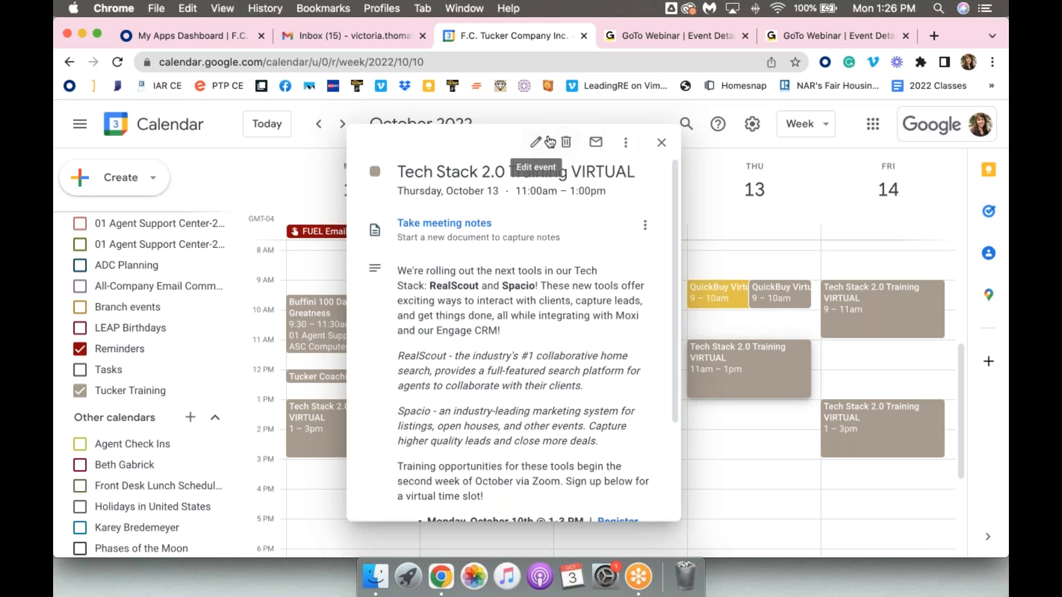
Copy the Tech Stack 2.0 Training VIRTUAL event to the primary calendar, save the copy, and hide the Tucker Training calendar
click(627, 145)
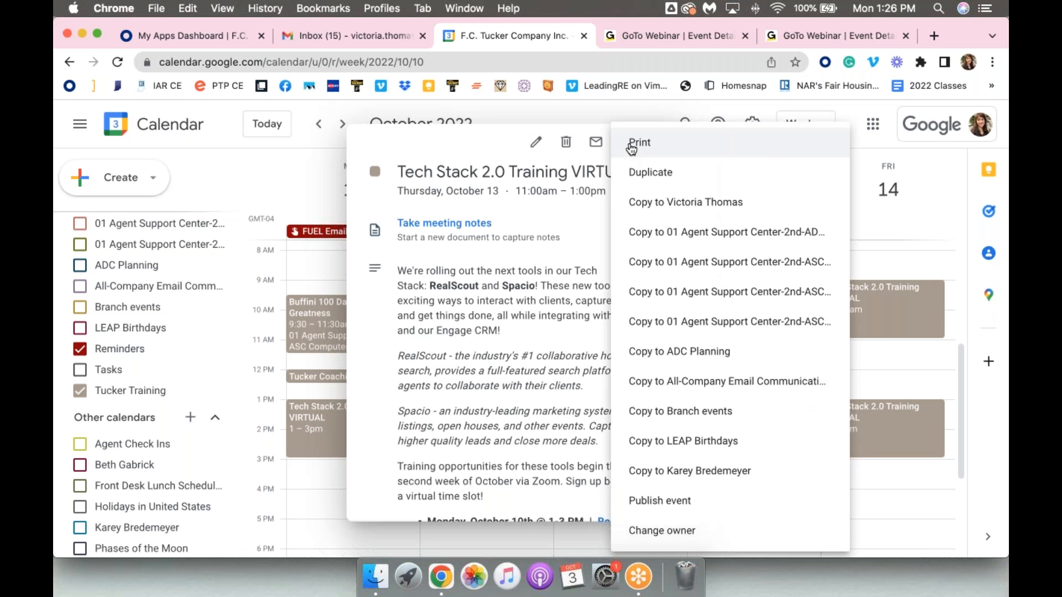
click(733, 205)
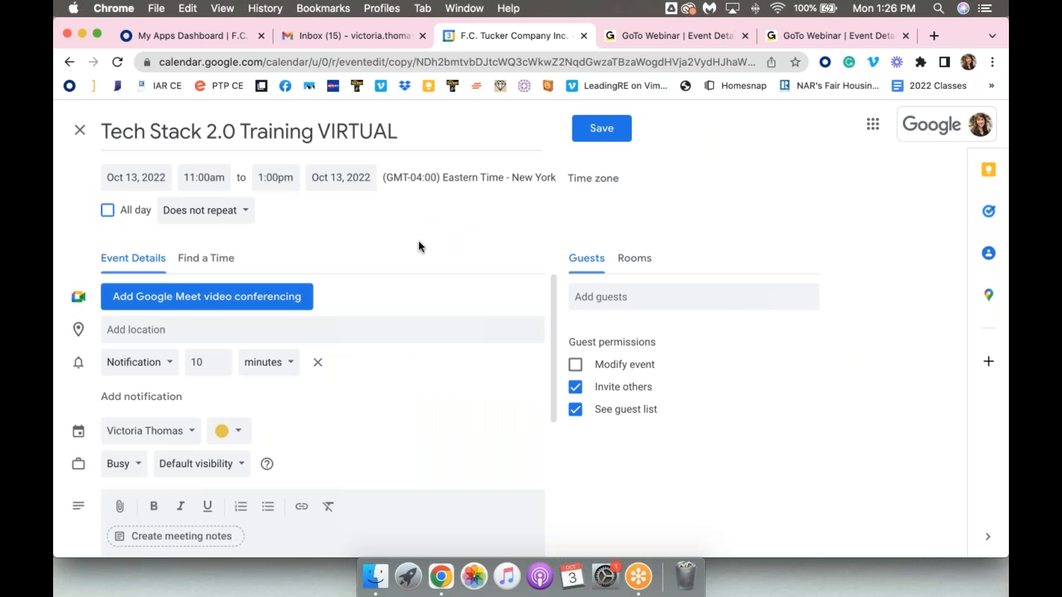
scroll(375, 486, down, 5)
scroll(309, 447, up, 5)
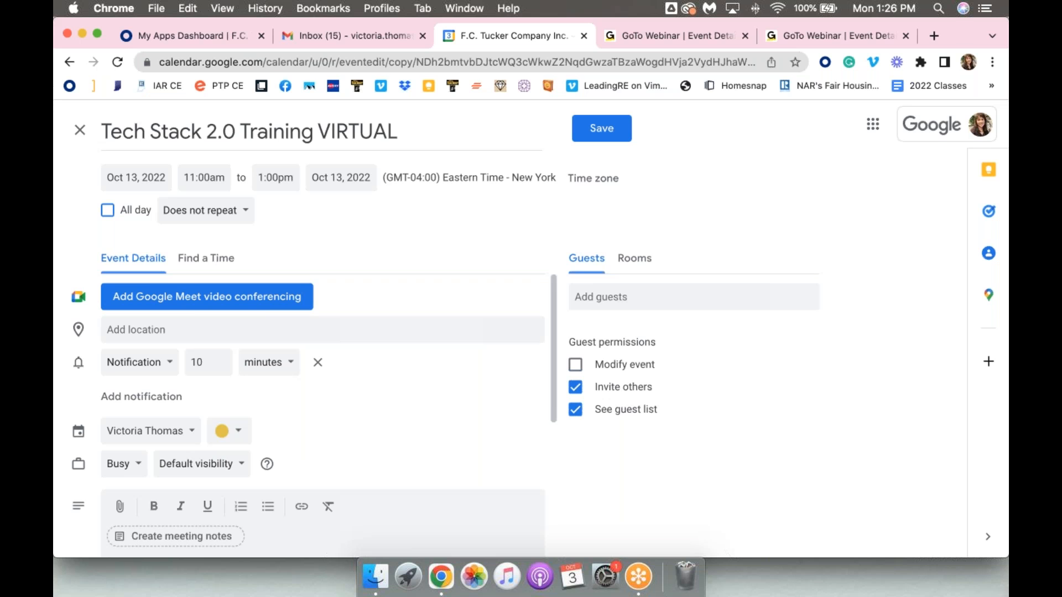
scroll(289, 450, down, 5)
scroll(301, 453, up, 5)
click(611, 136)
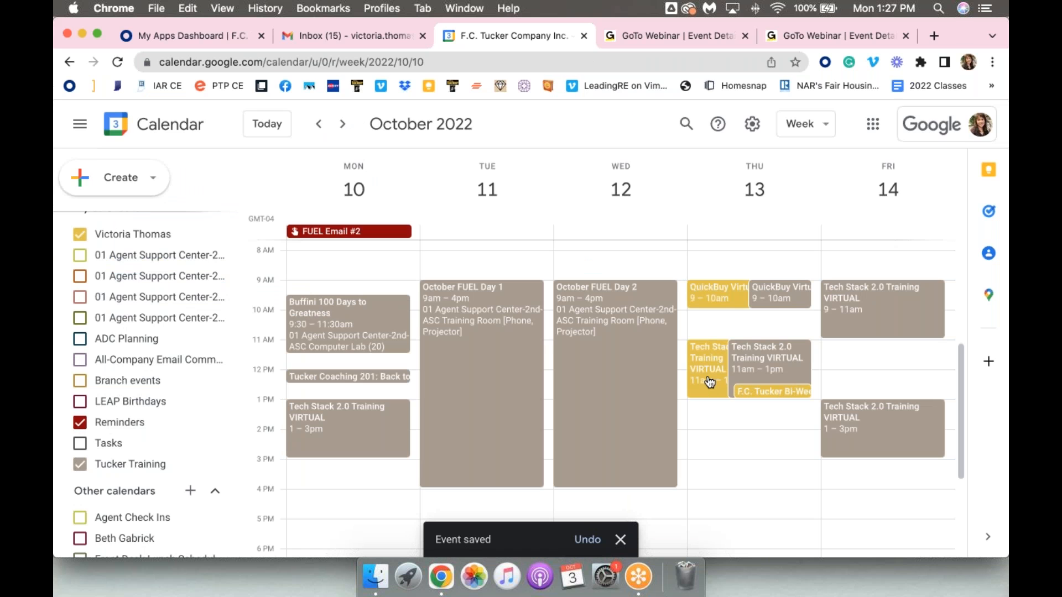
click(132, 463)
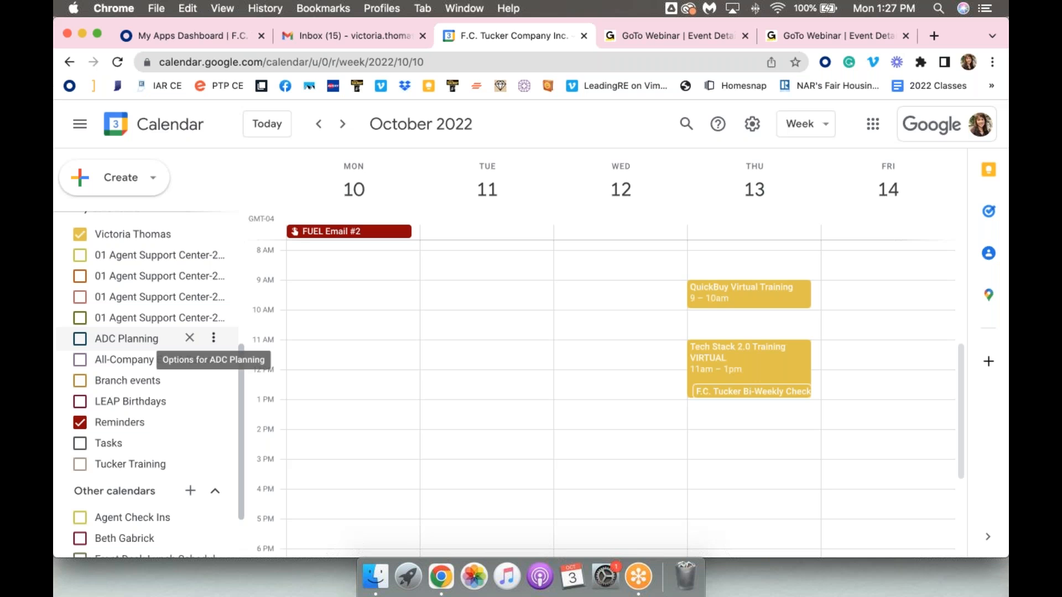
Delete the copied Tech Stack 2.0 Training VIRTUAL event from Thursday, October 13, and show the Tucker Training calendar again
click(741, 364)
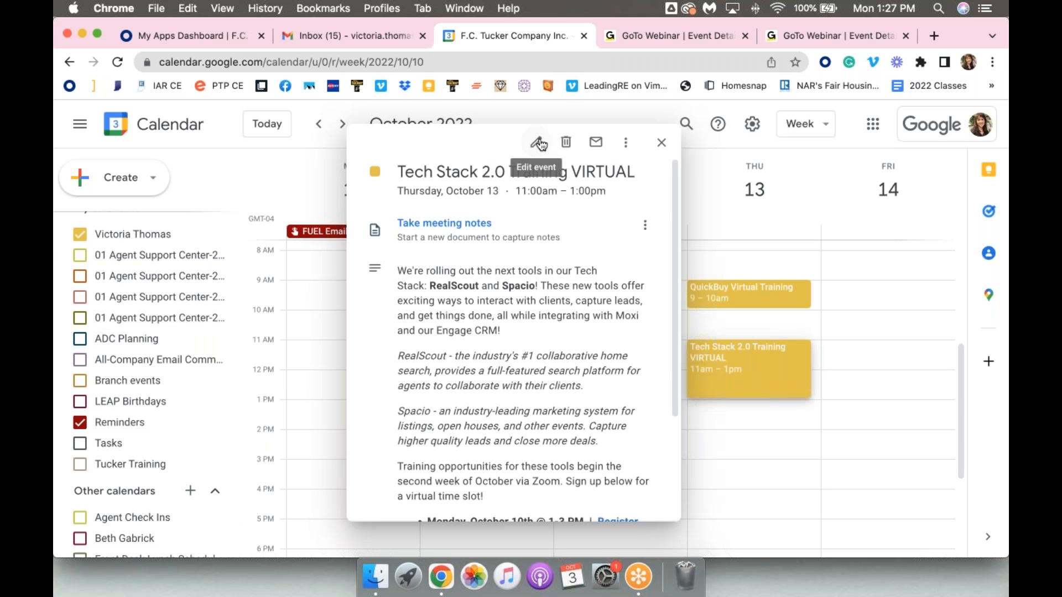
click(565, 143)
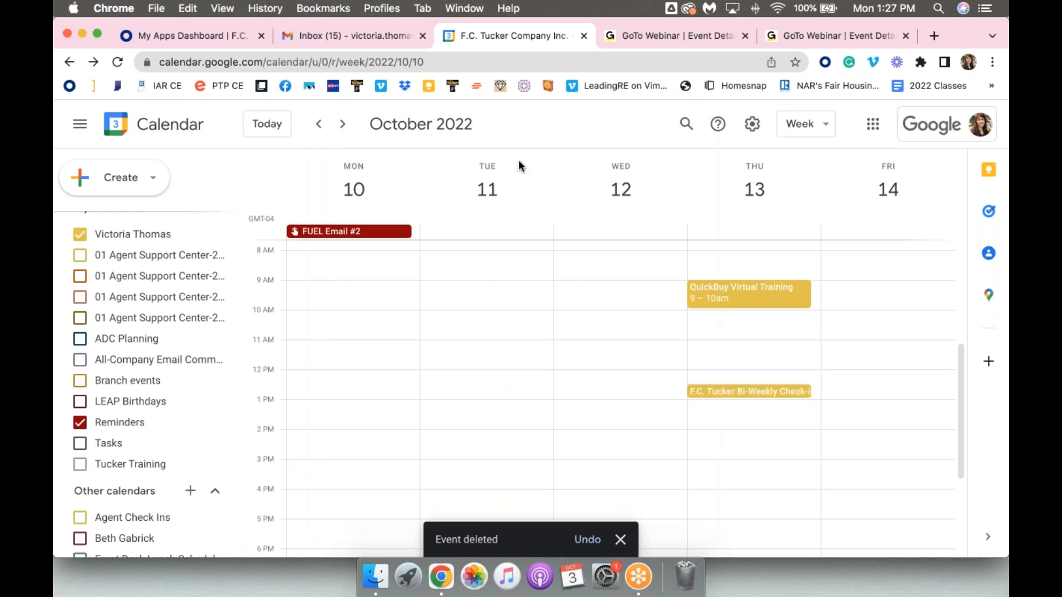
click(104, 468)
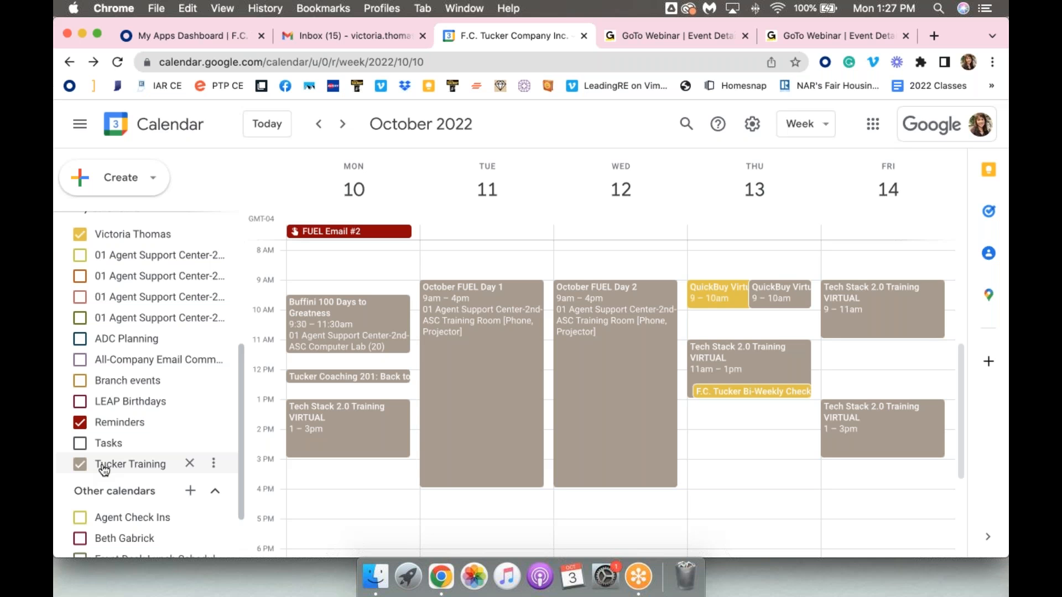
Toggle the visibility of the Tasks and Reminders calendars, leaving both shown
click(110, 439)
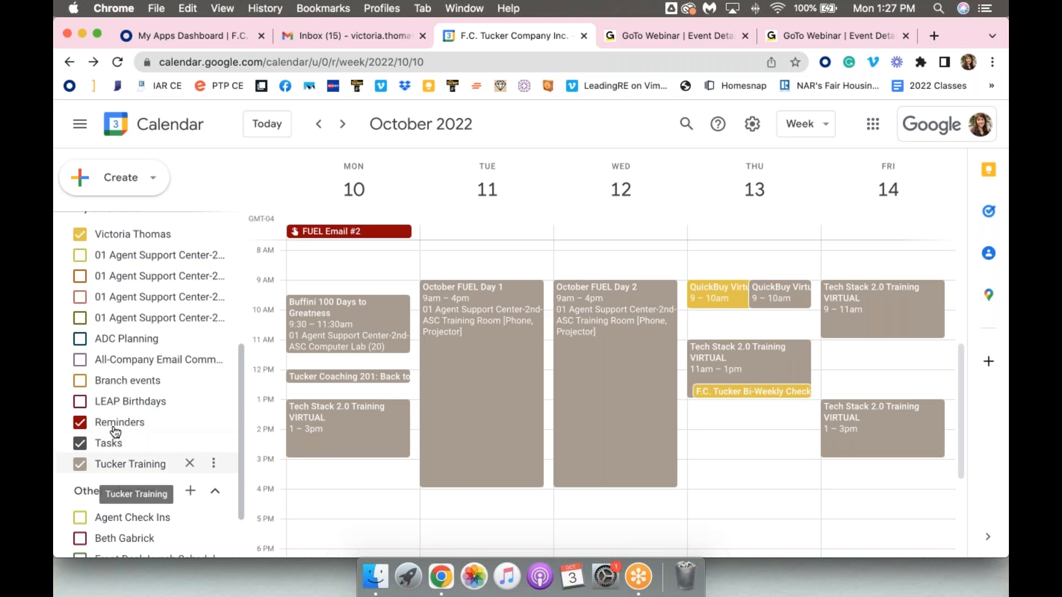
click(110, 423)
click(113, 445)
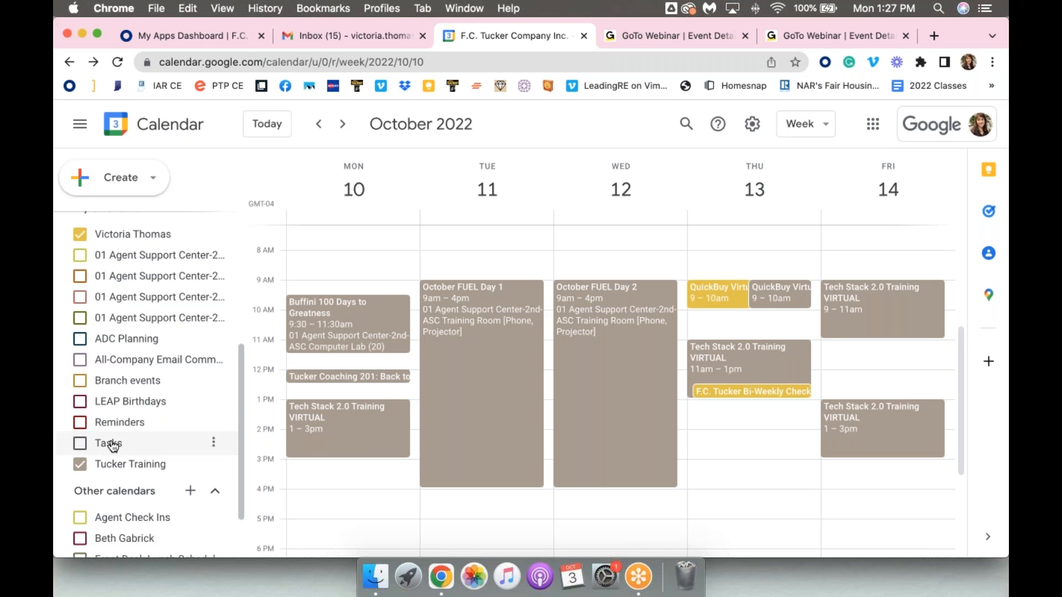
click(113, 445)
click(111, 426)
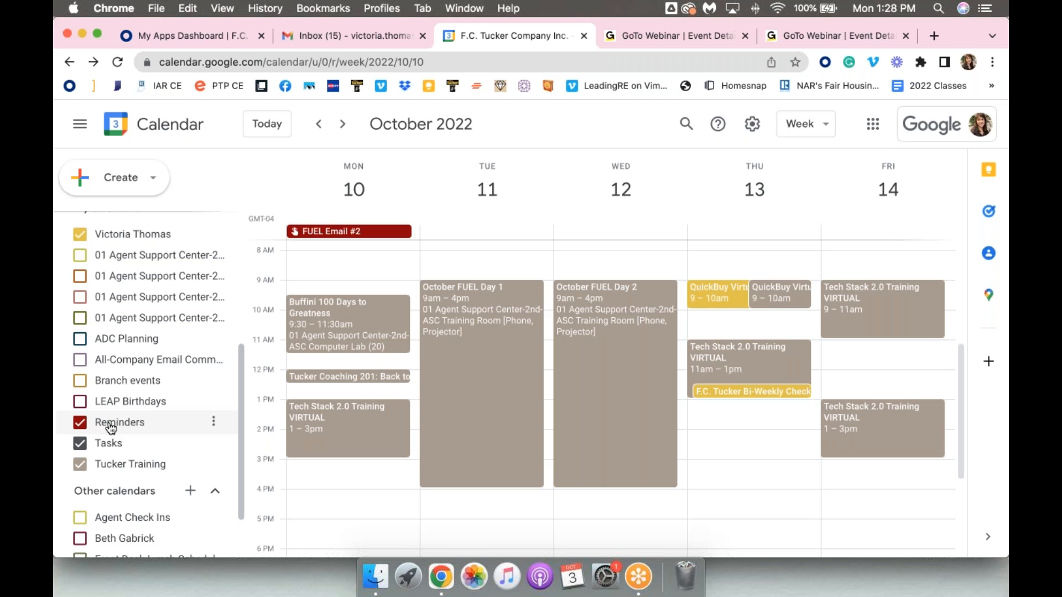
Open Monday's FUEL Email #2 reminder, examine its editable options, and close it without changes
click(339, 239)
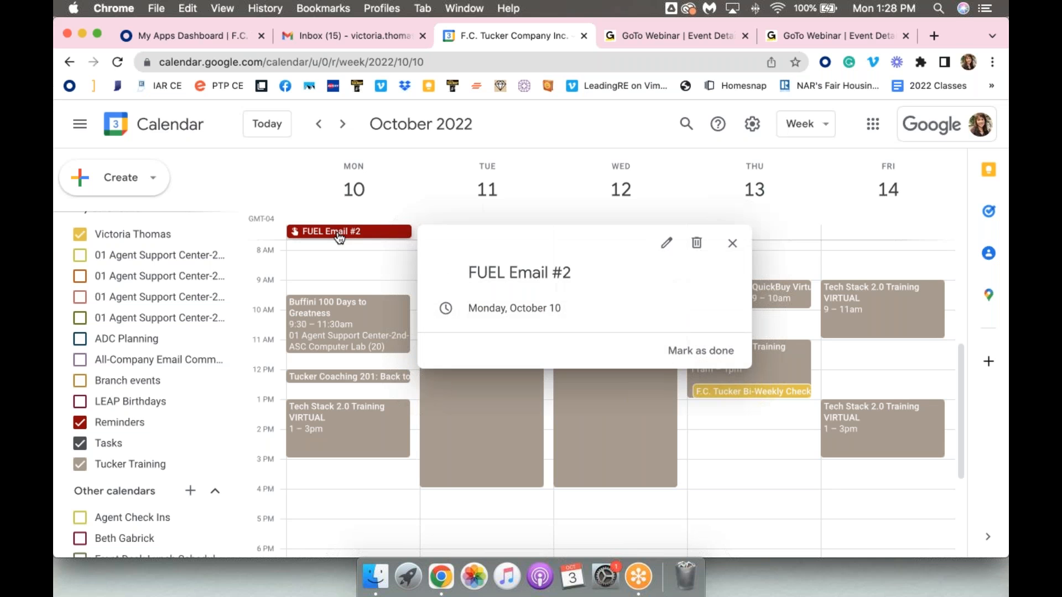
click(667, 245)
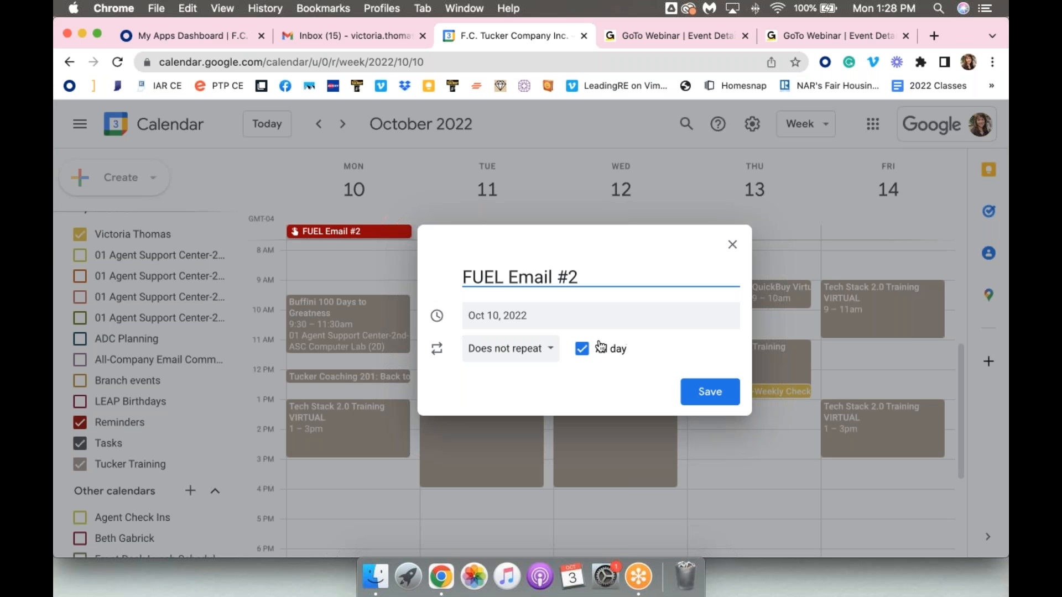
click(732, 245)
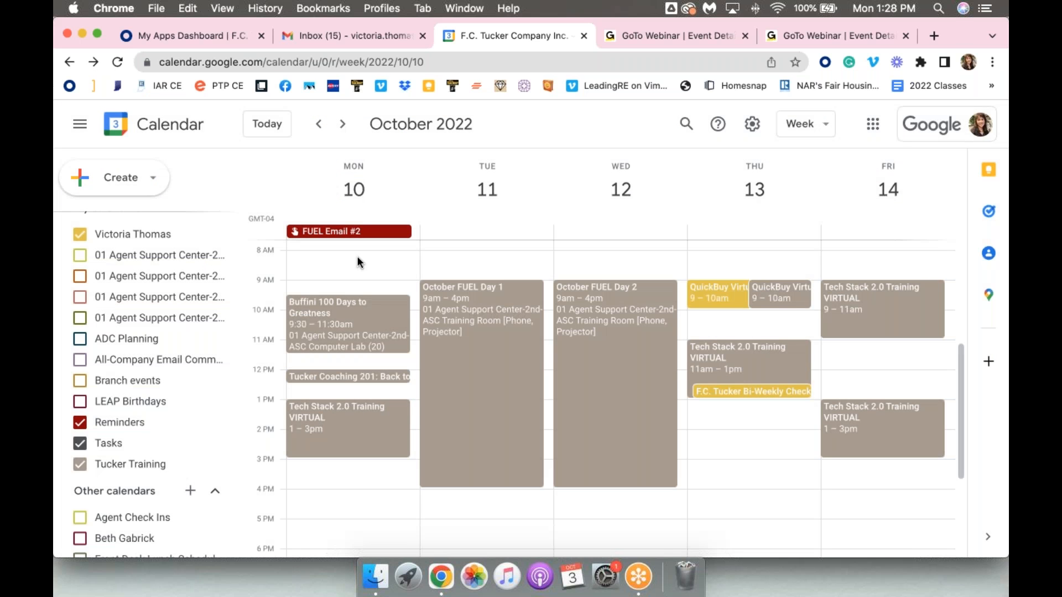
Start a new reminder for Monday, October 10, at 8:30am and title it TEST Reminder
click(107, 177)
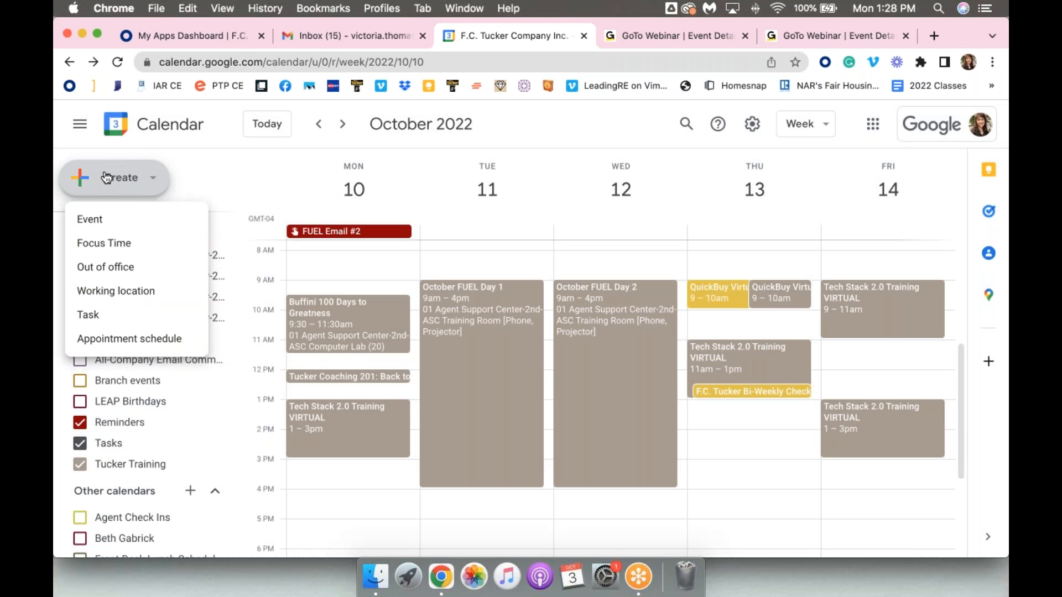
click(331, 267)
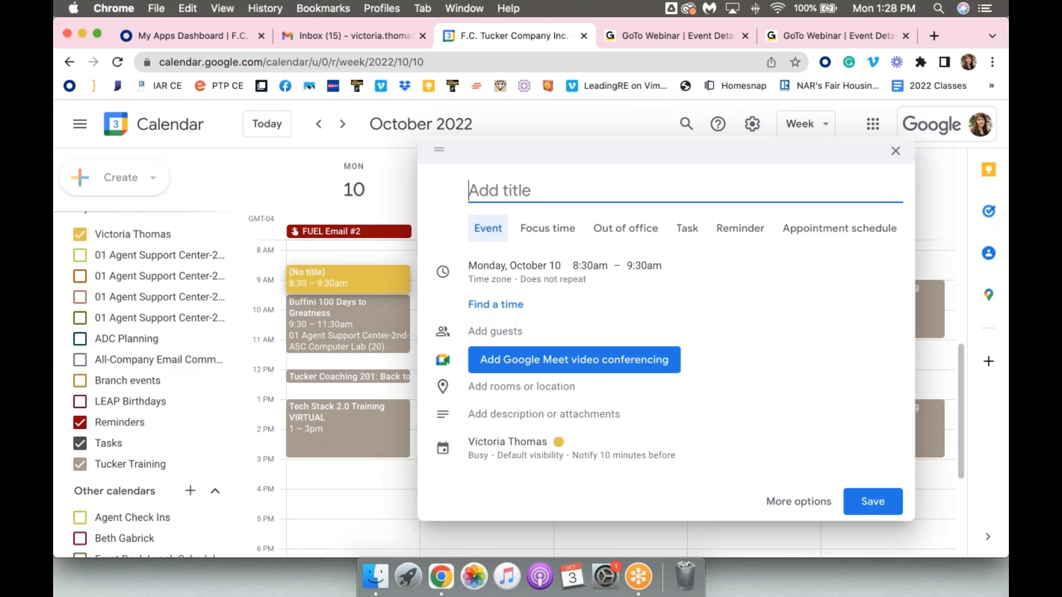
click(745, 237)
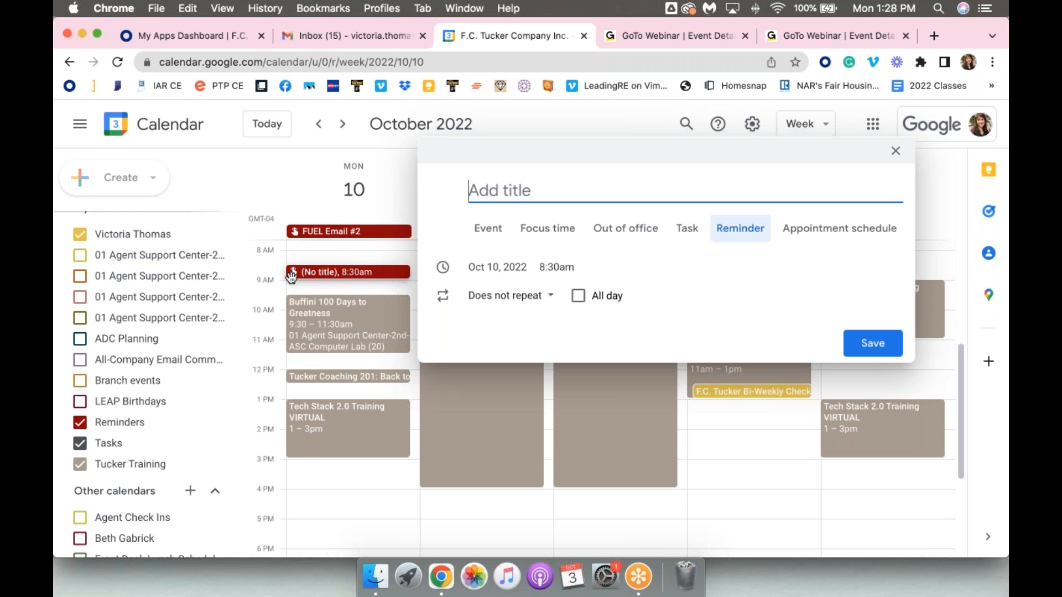
scroll(292, 271, up, 5)
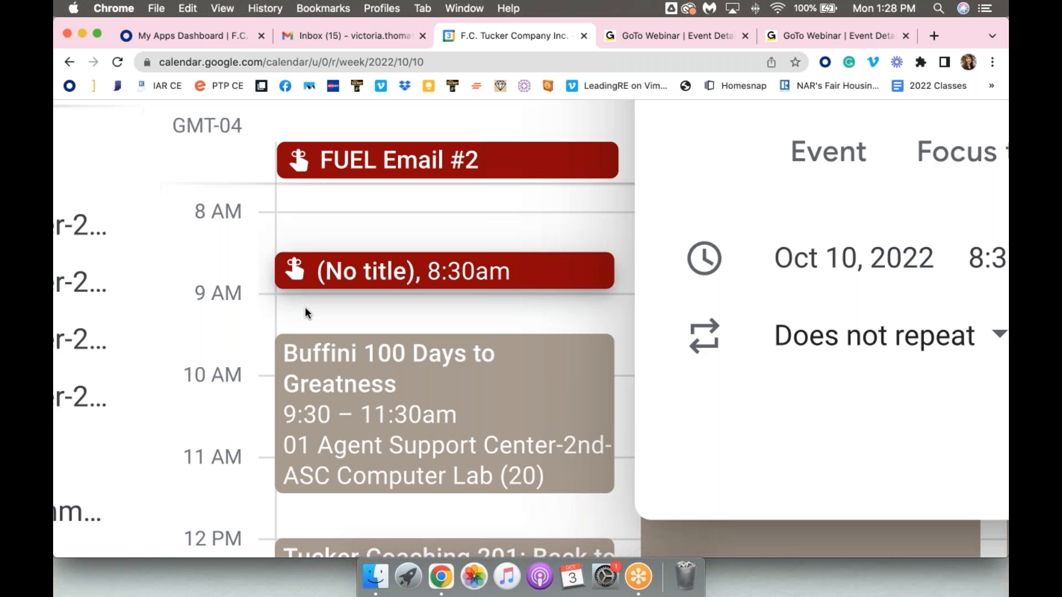
scroll(306, 311, down, 5)
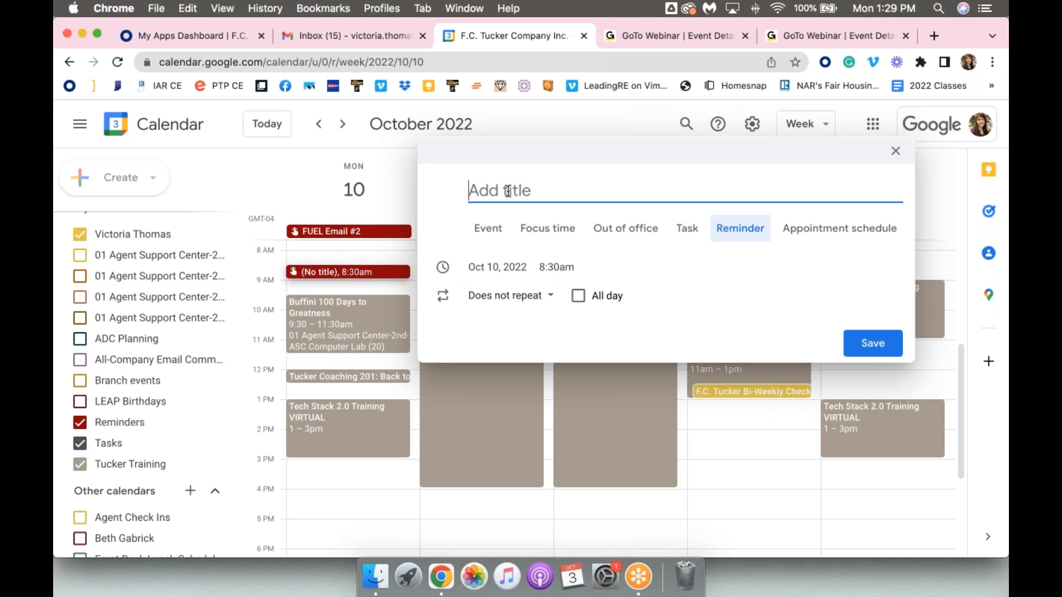
text(TEST Reminder)
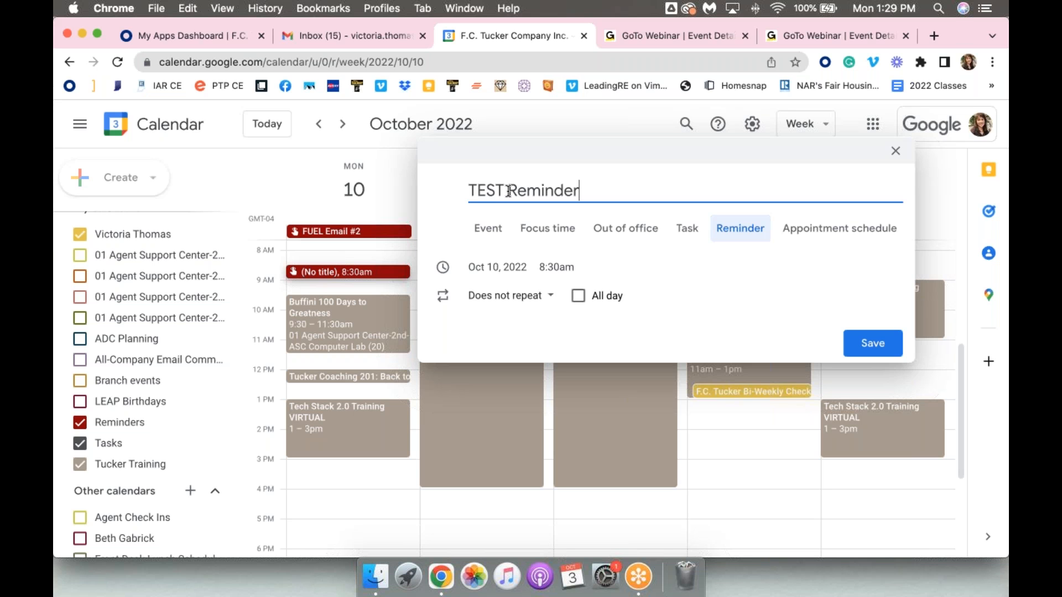
Make the TEST Reminder an all-day reminder and save it
click(577, 297)
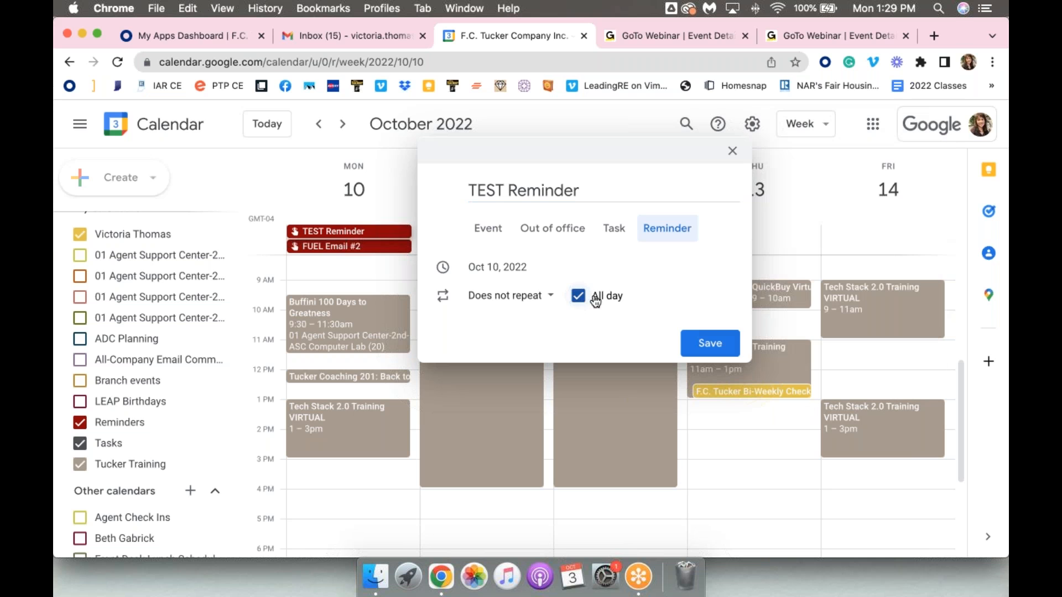
click(579, 299)
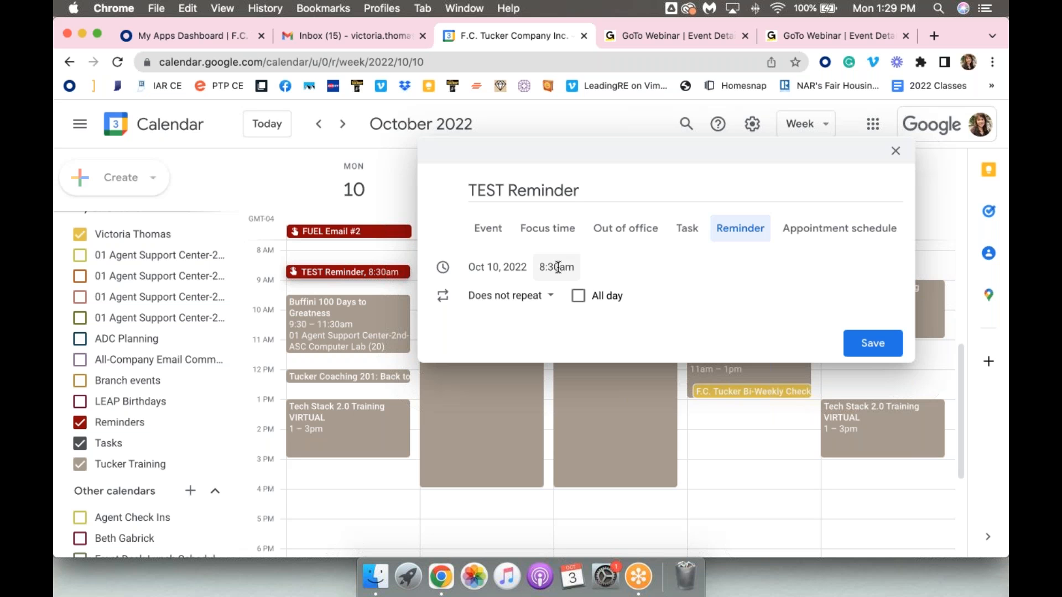
click(580, 297)
click(704, 343)
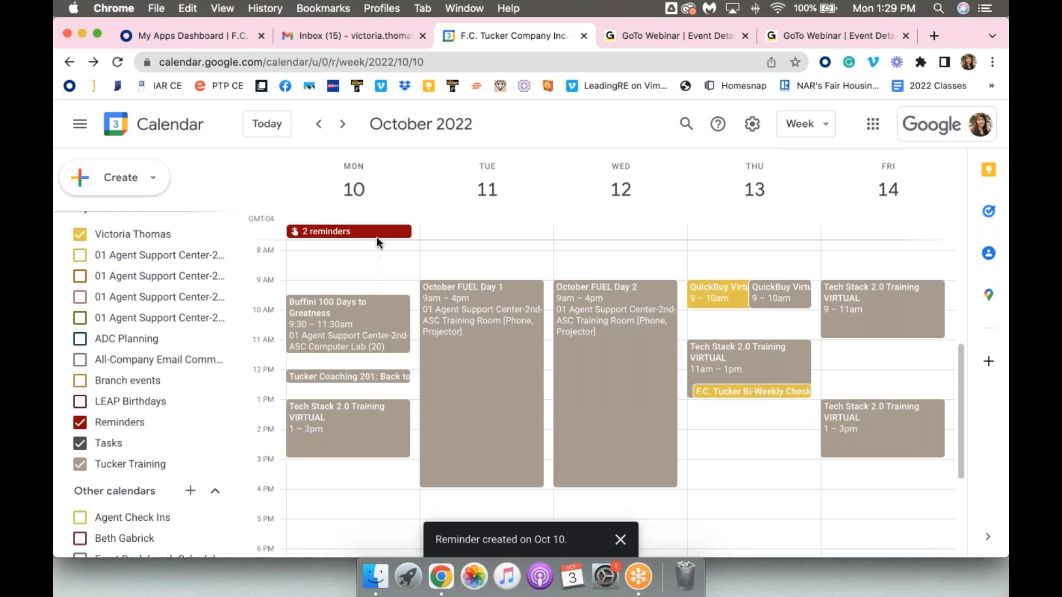
Mark TEST Reminder as done in Monday, October 10's grouped reminders and close the reminder details
click(371, 234)
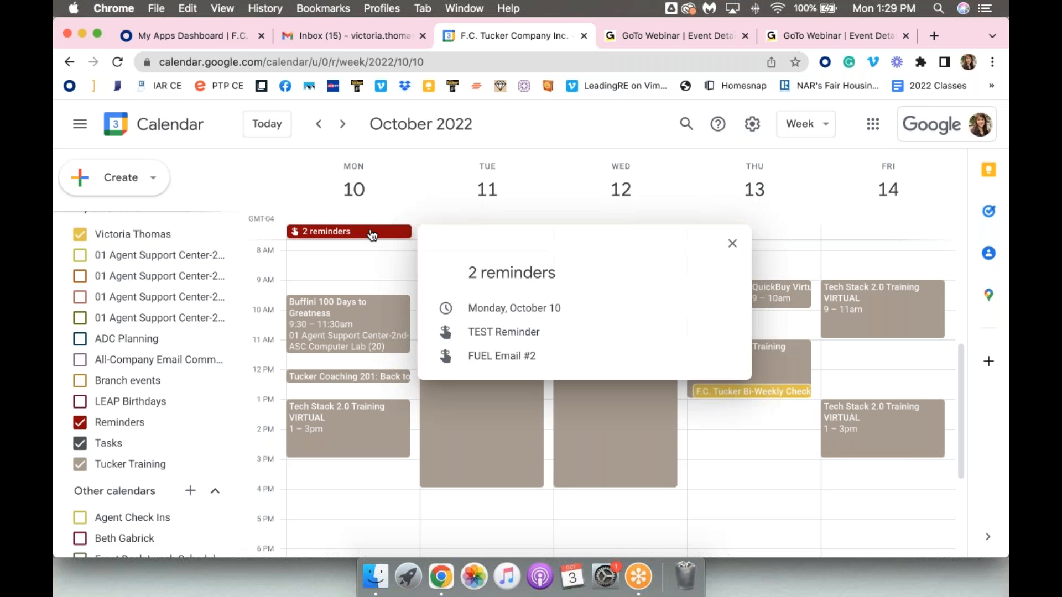
mouse_move(506, 330)
click(728, 333)
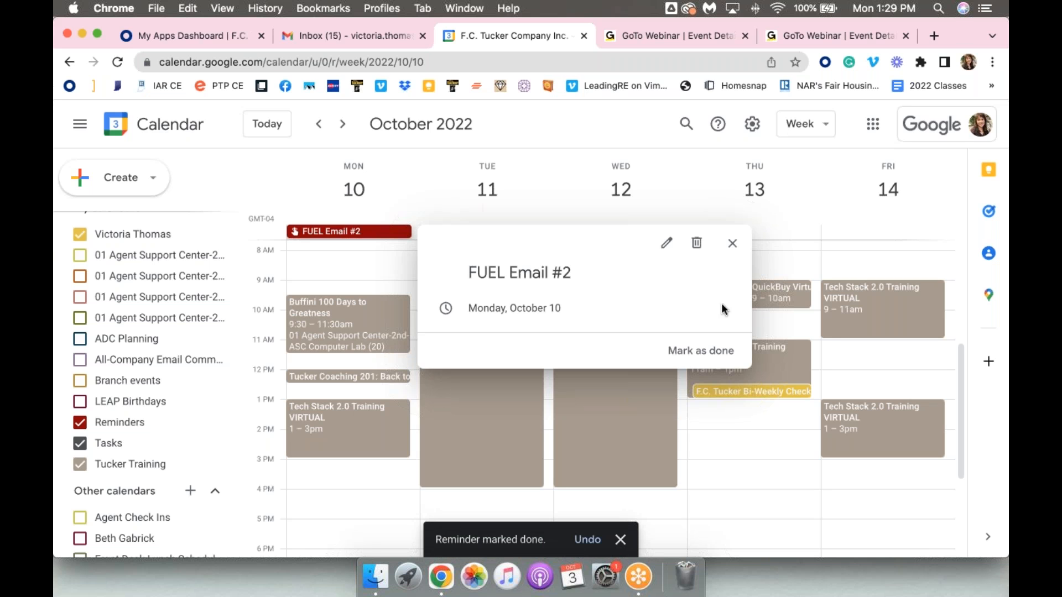
click(614, 125)
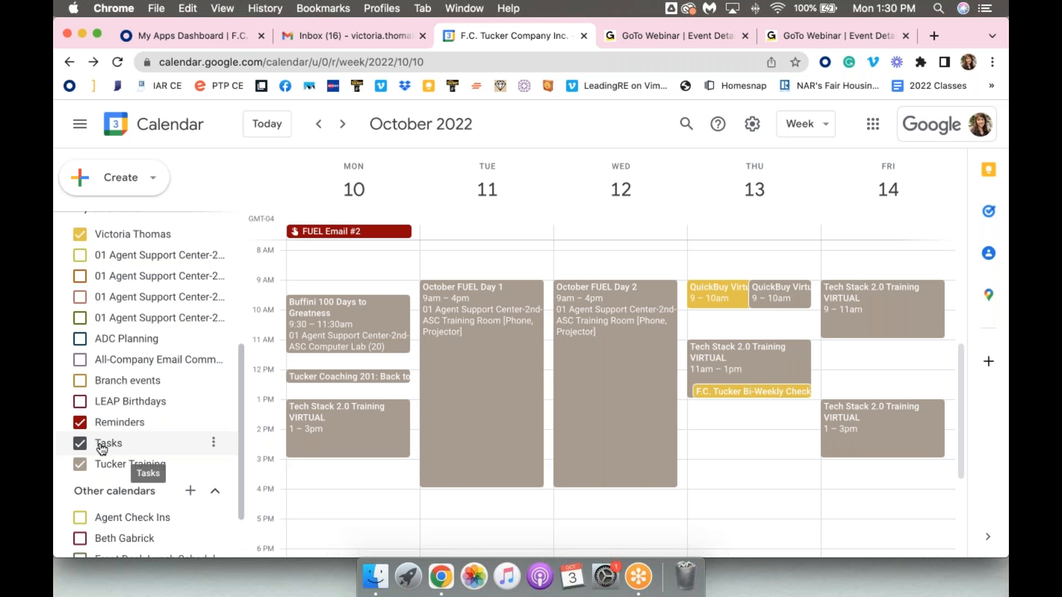
Start a new task titled TEST Task for Monday, October 10, at 8:00am
click(341, 266)
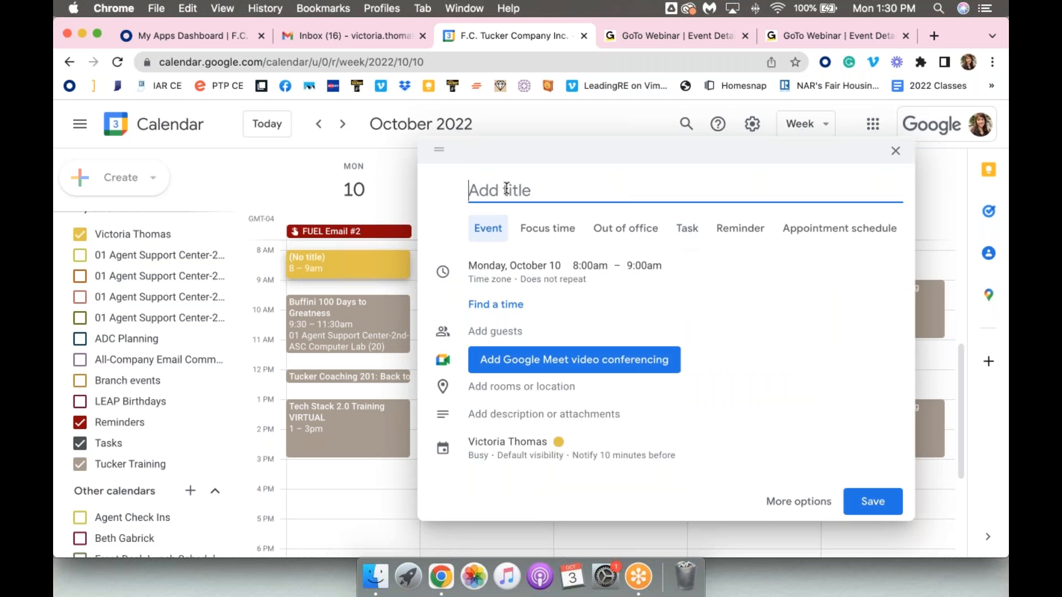
text(Te)
key(BackSpace)
text(ESTTask)
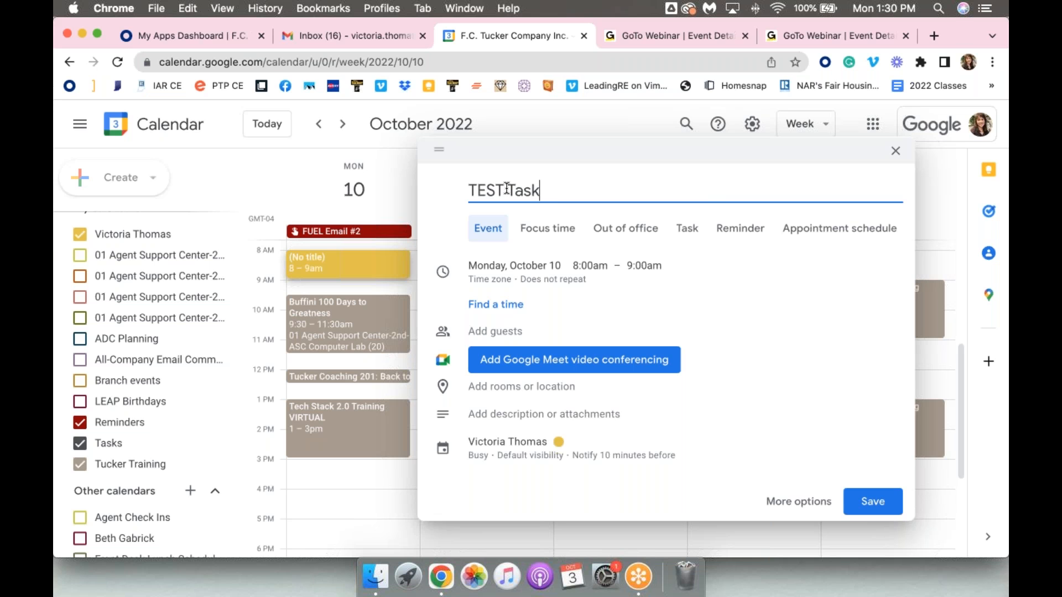
click(689, 229)
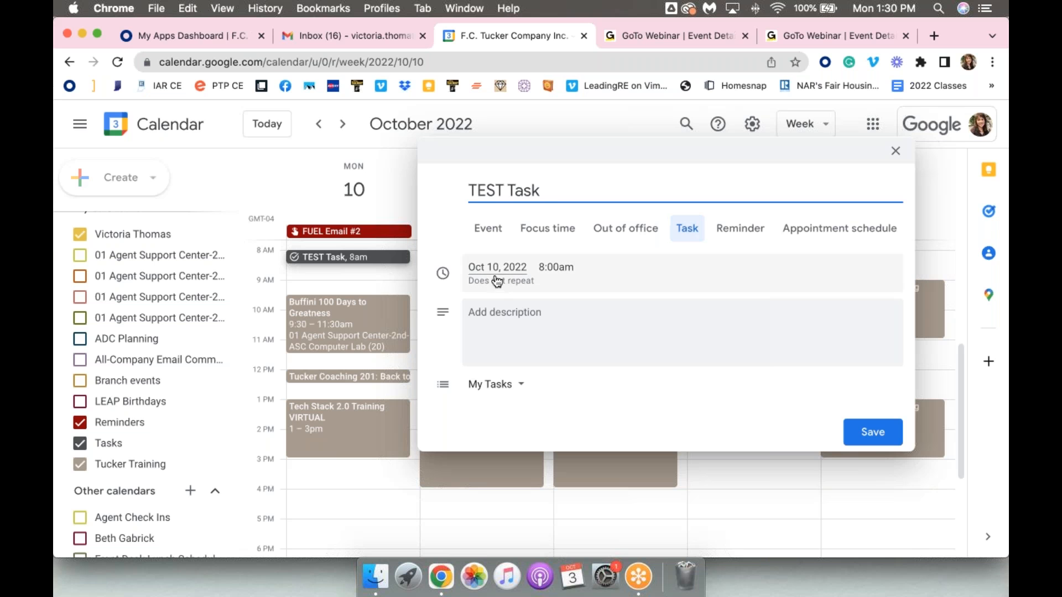
Keep the task in the My Tasks list, add the description "Send reminder email about FUEL", and save it
click(520, 315)
click(501, 385)
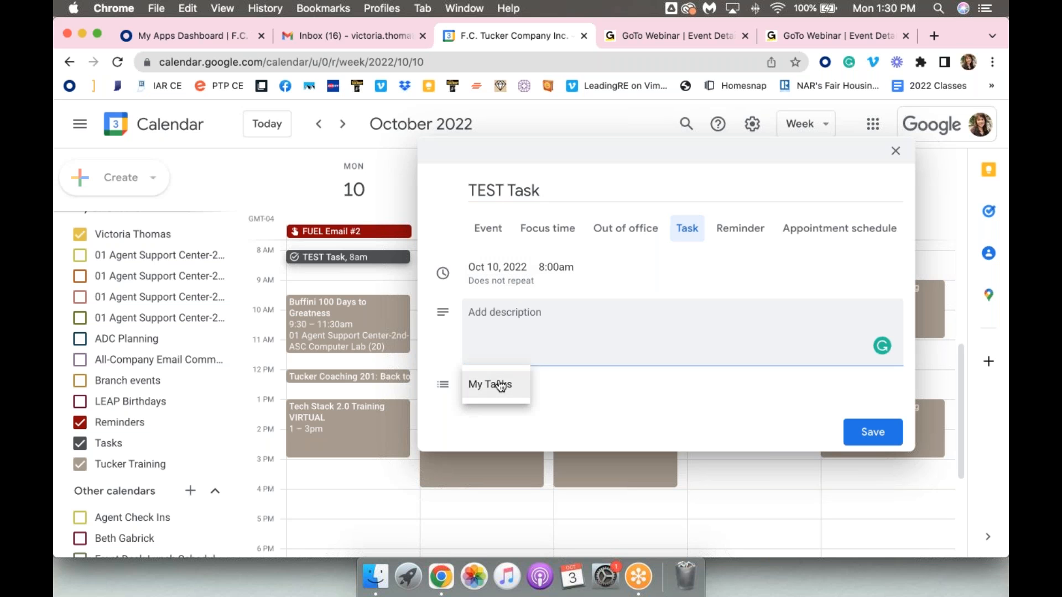
click(513, 320)
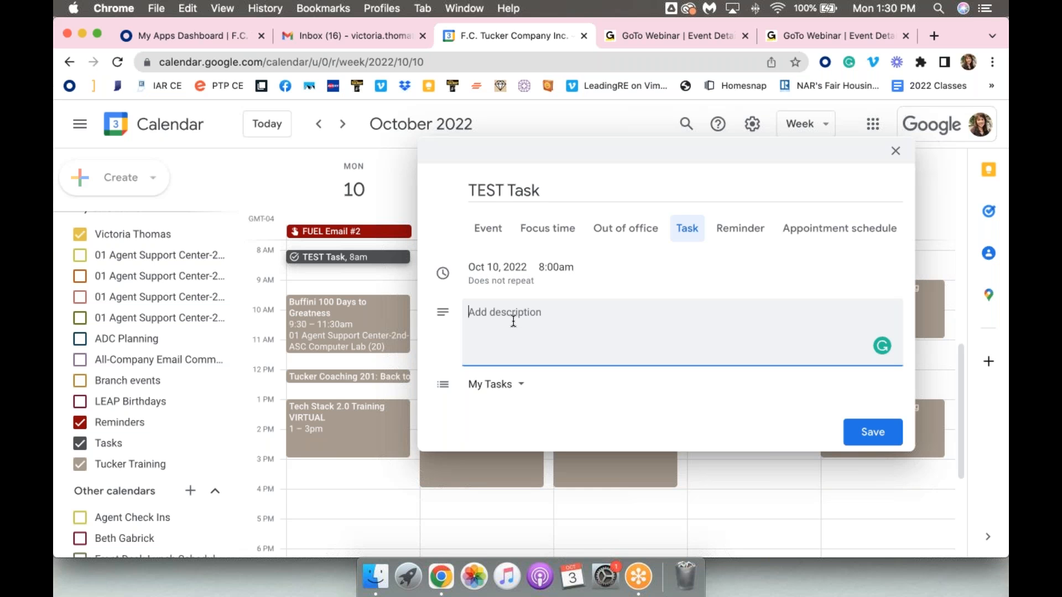
text(Send reminder email about FUEL)
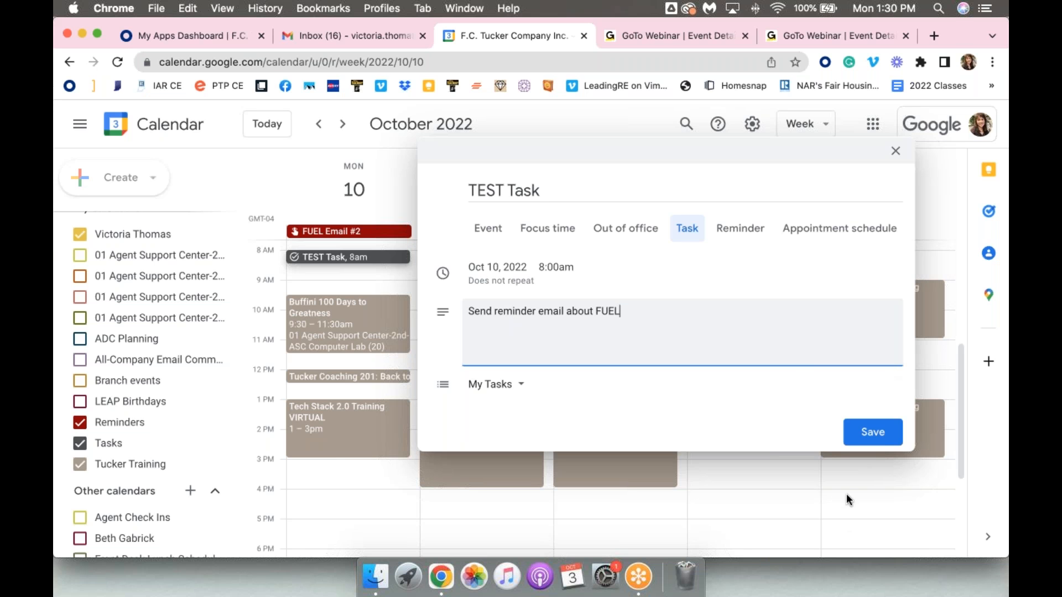
click(876, 434)
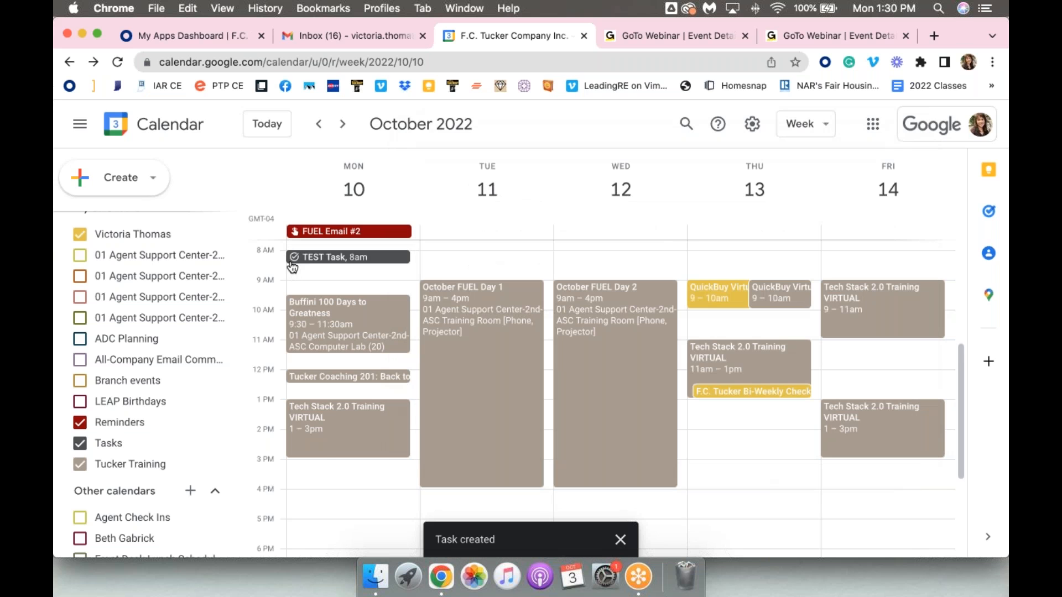
Open Monday's TEST Task and examine its details and completion option
scroll(292, 268, up, 5)
scroll(301, 260, down, 5)
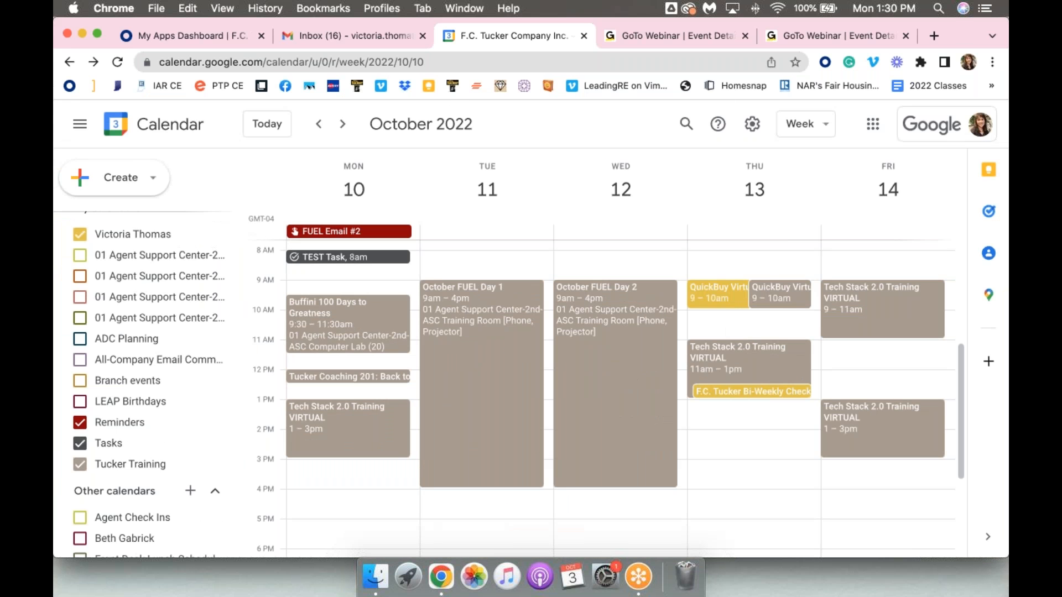
click(311, 260)
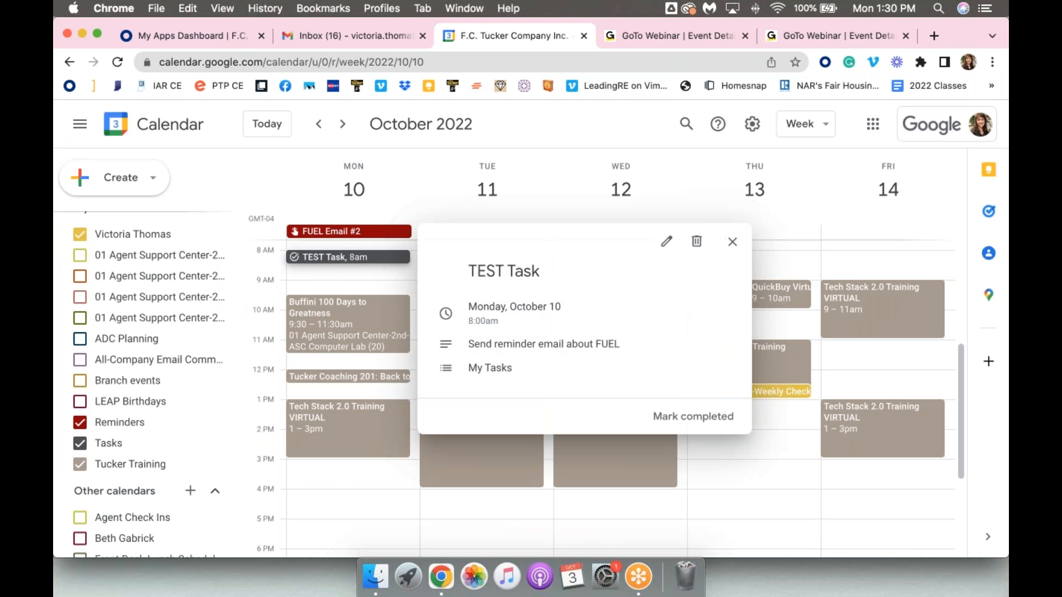
click(693, 418)
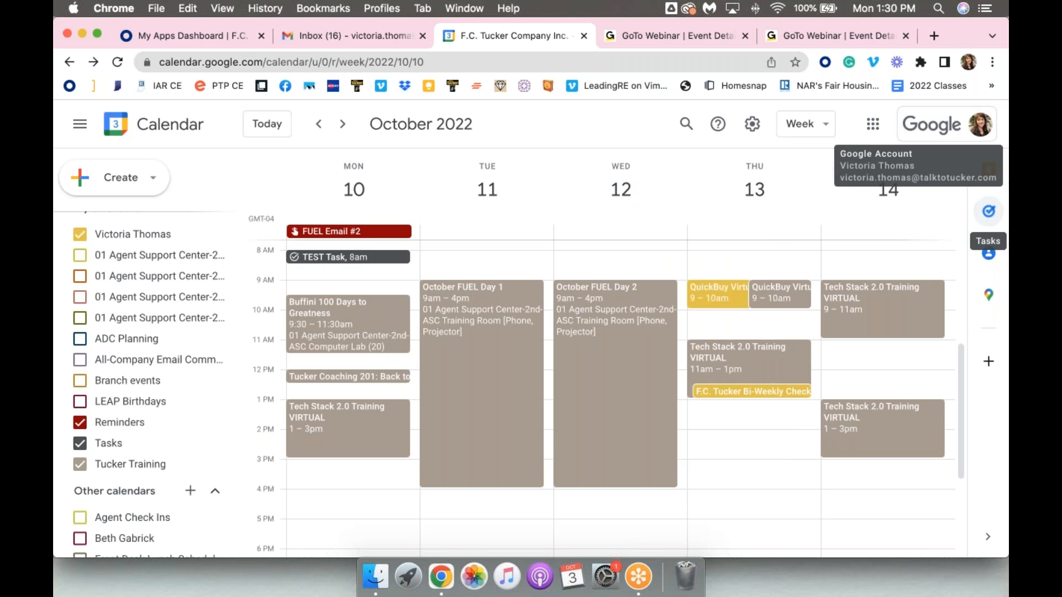
View the My Tasks list beside the calendar, close it, and hide the side panel
click(989, 211)
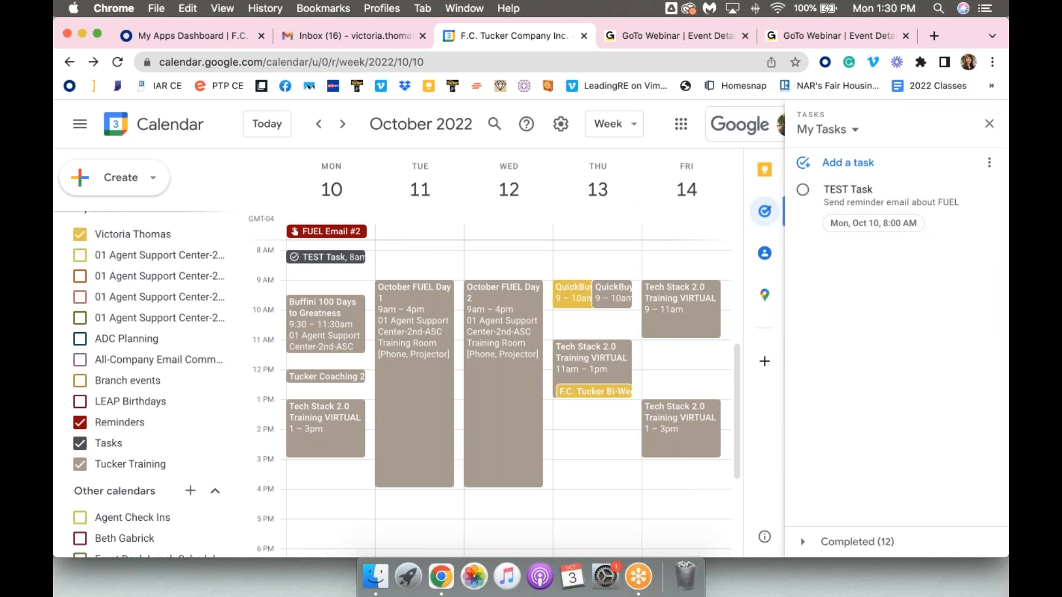
click(989, 123)
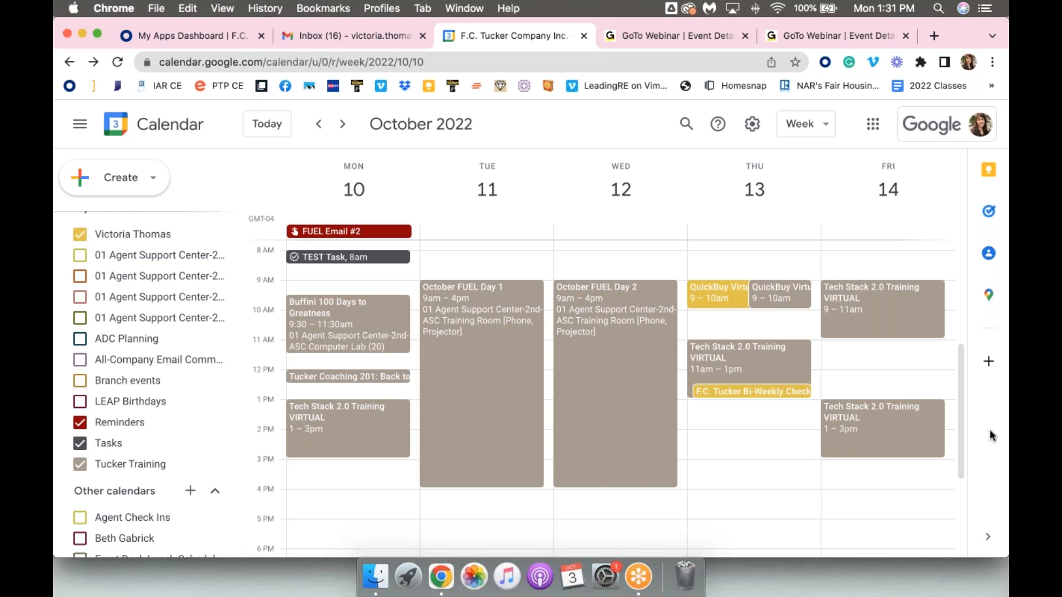
click(985, 537)
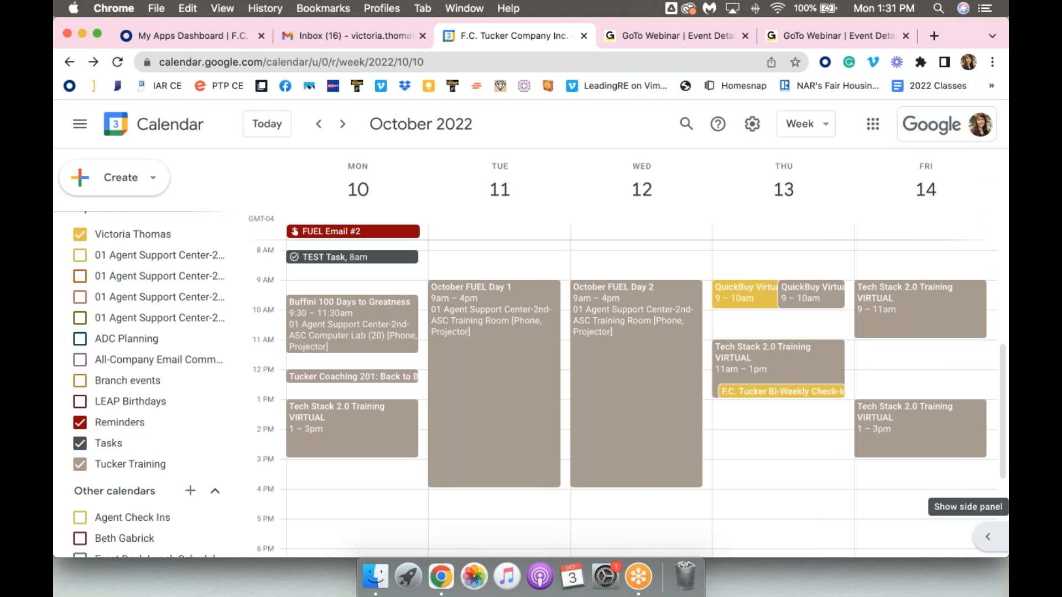
click(998, 538)
click(1001, 540)
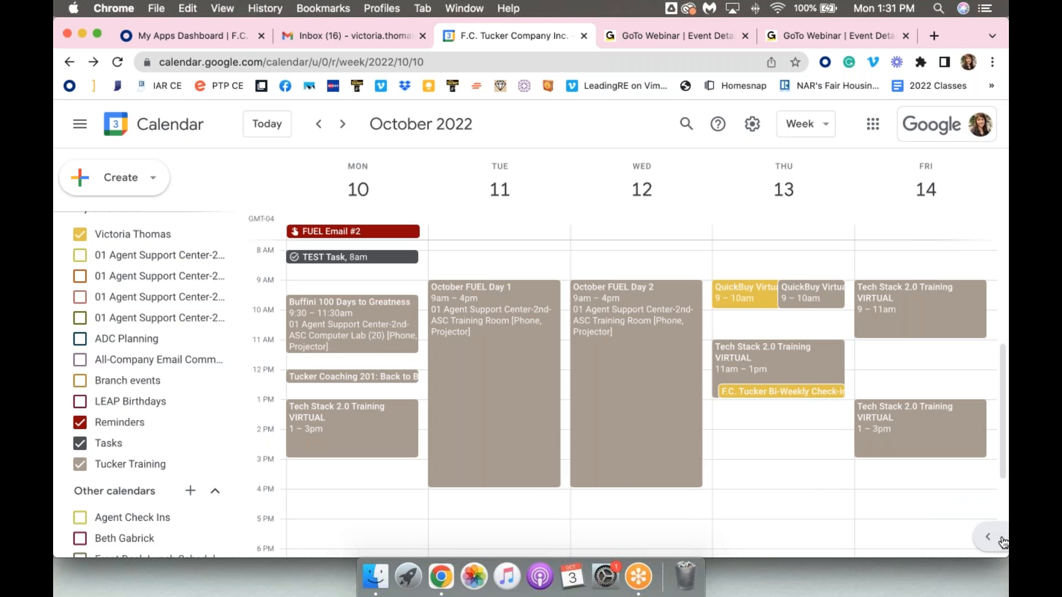
Bring back the side panel and check the My Tasks list beside the calendar, closing the list after viewing it
click(1002, 541)
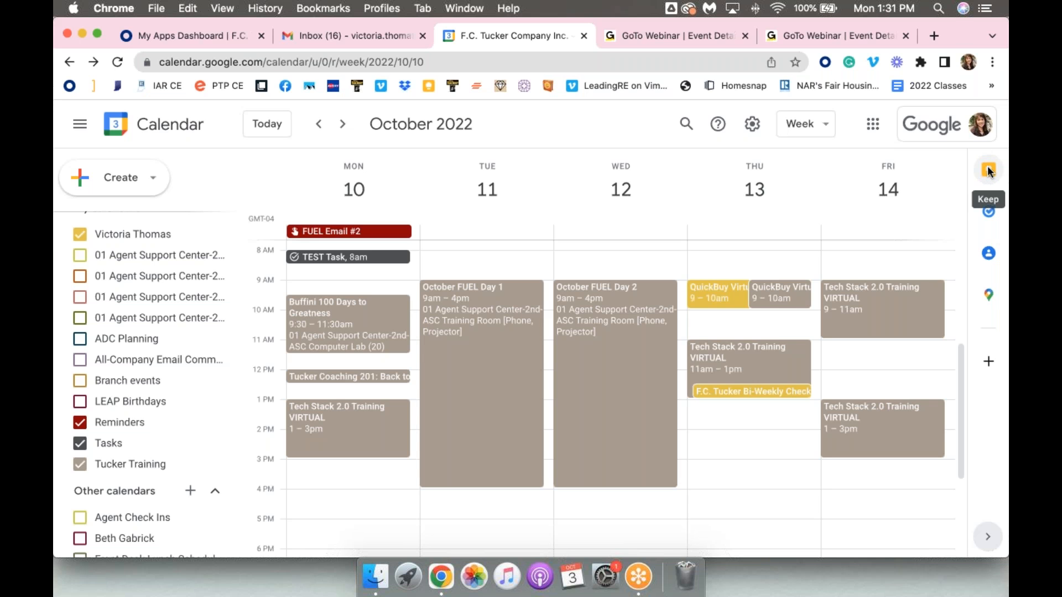
click(988, 212)
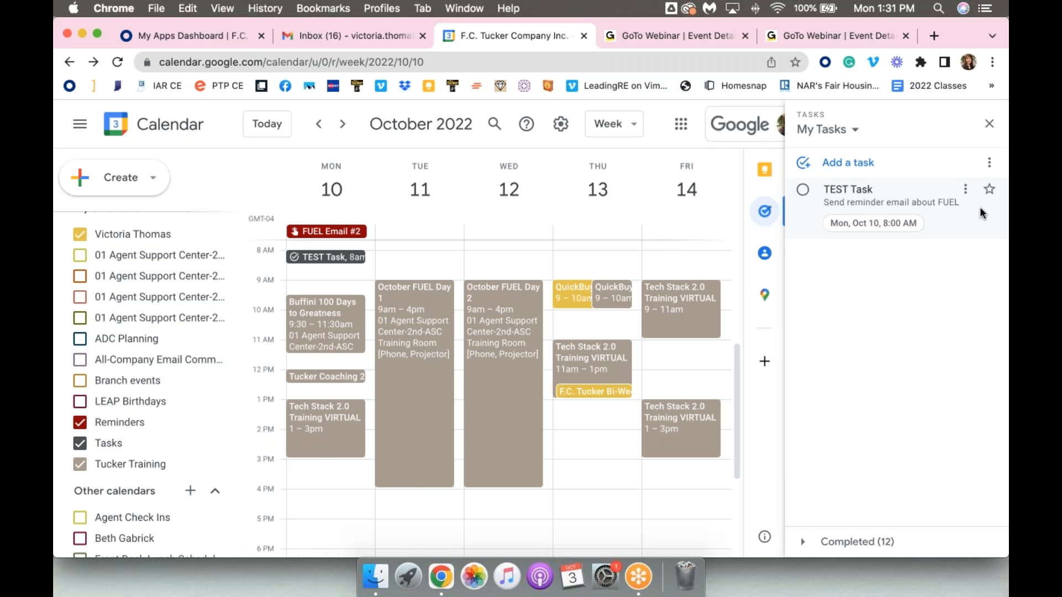
click(764, 211)
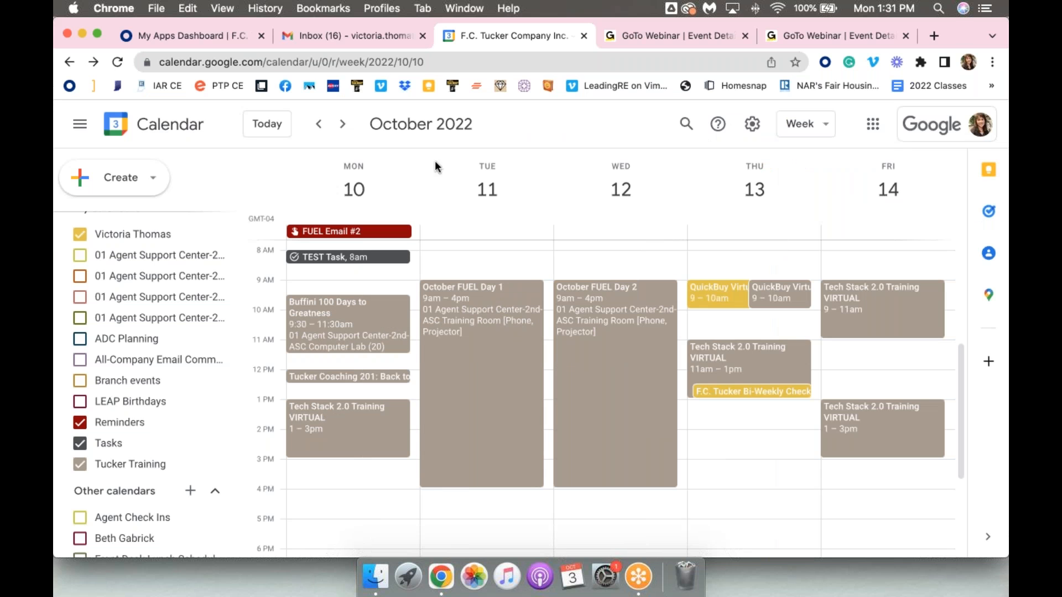
Switch to the Gmail inbox, open the My Tasks list beside it, and mark TEST Task as complete
click(313, 37)
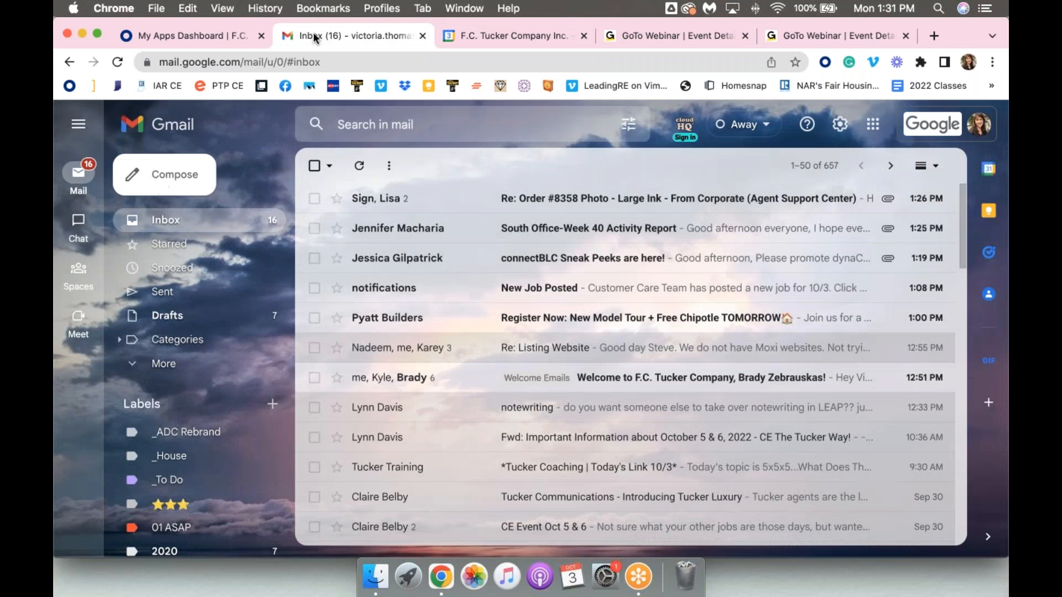
click(991, 254)
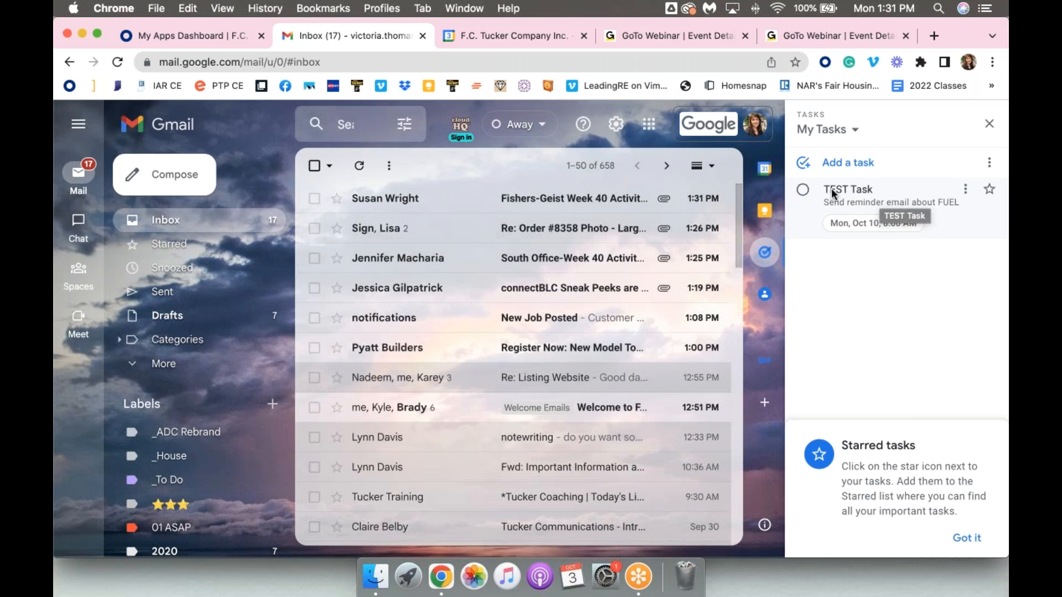
click(803, 189)
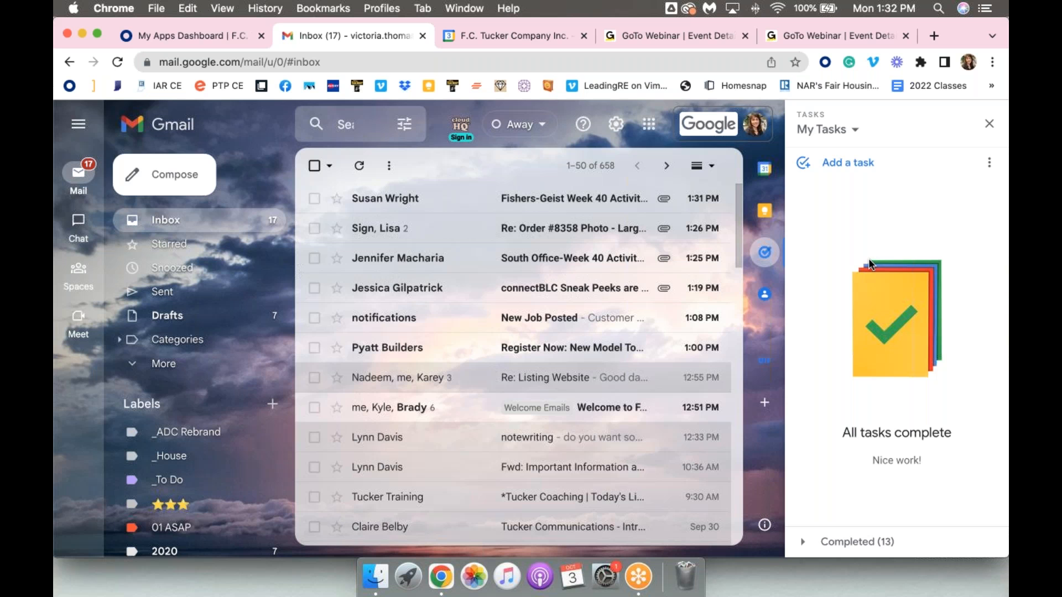
Return to Google Calendar to check Monday's TEST Task, and go back to the previous week
click(501, 37)
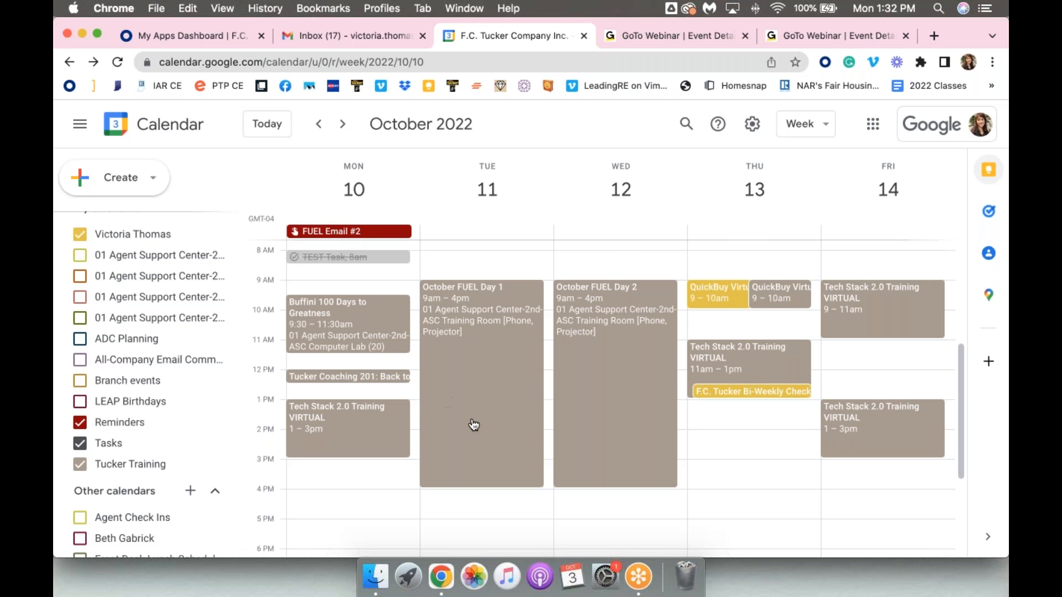
click(319, 124)
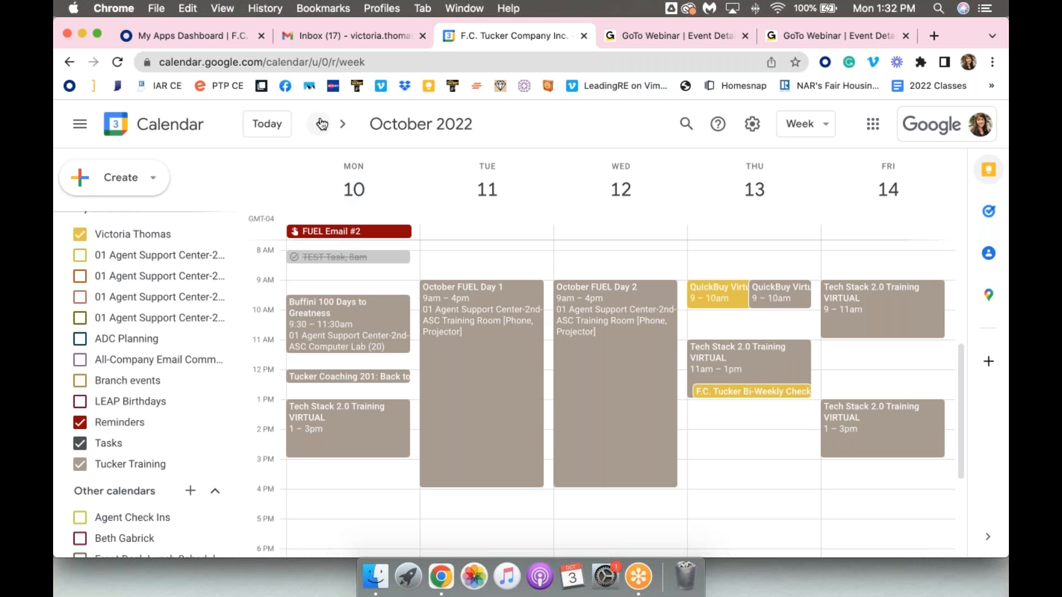
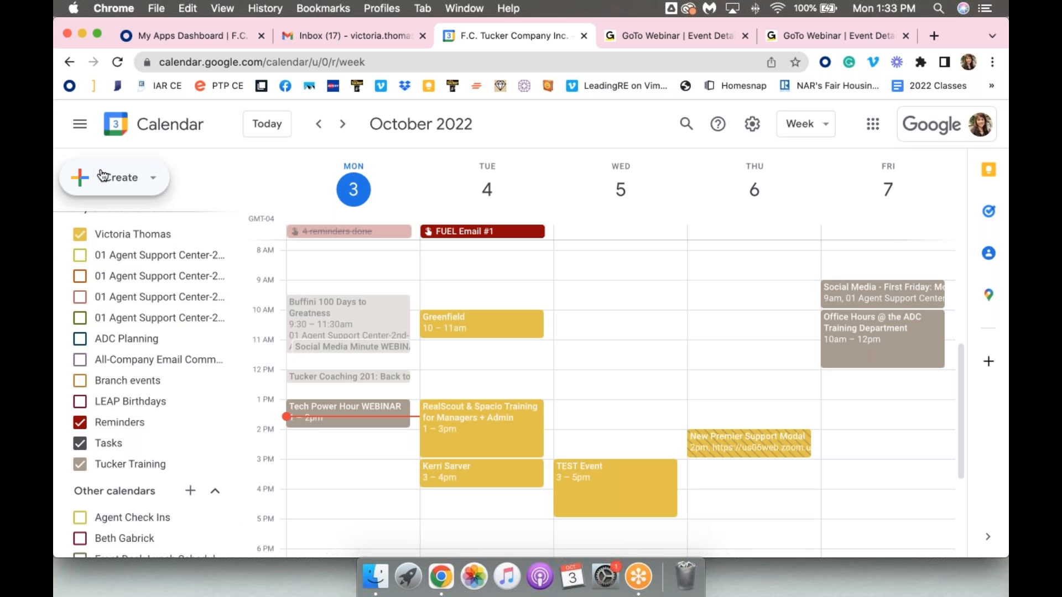
View the form for creating a new calendar under Other calendars, and return to the week view without creating one
scroll(124, 287, down, 3)
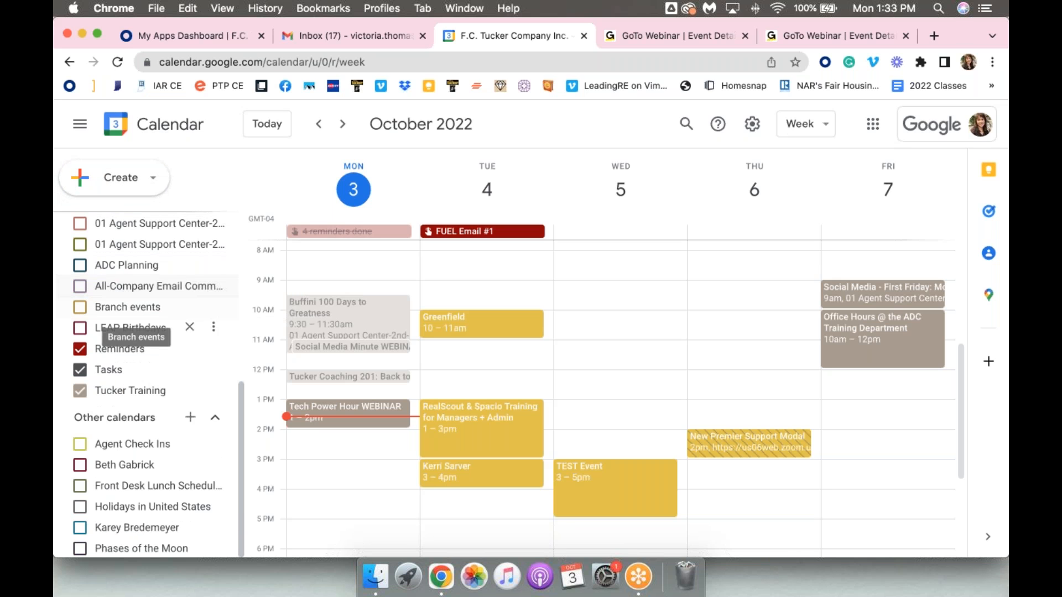
click(191, 418)
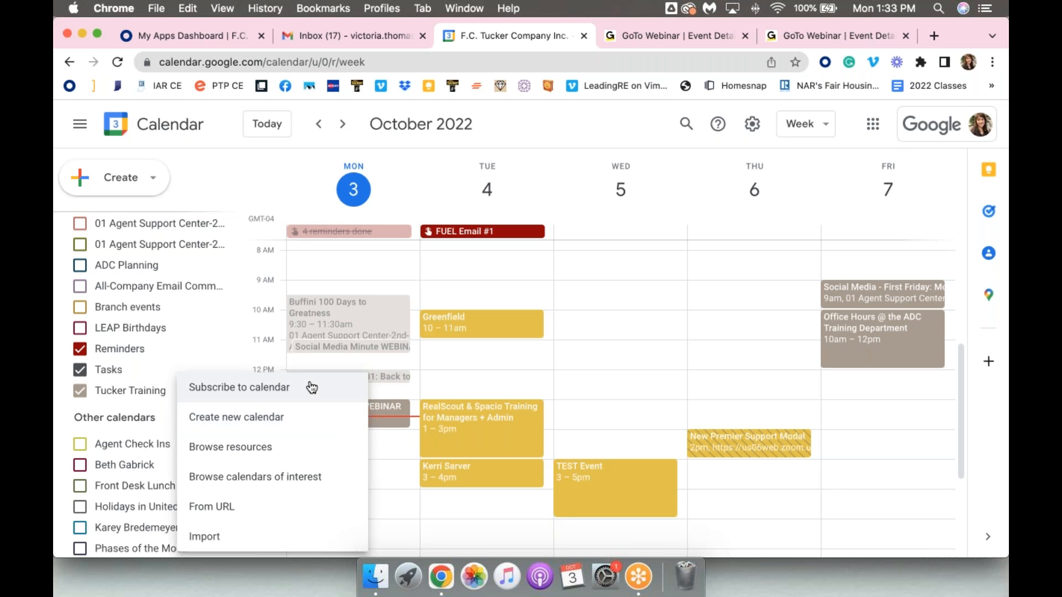
click(284, 420)
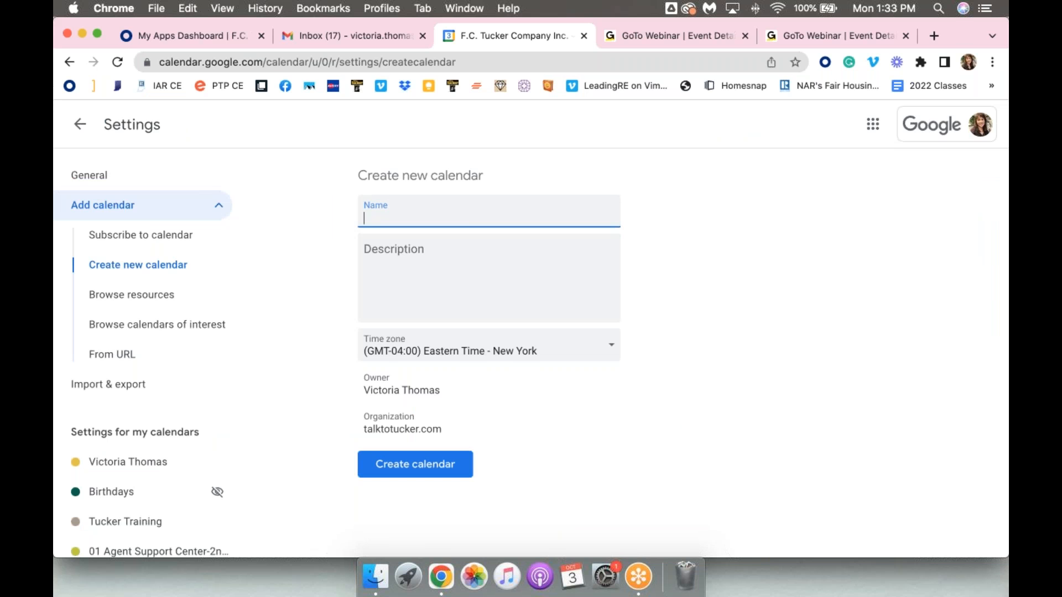
click(81, 124)
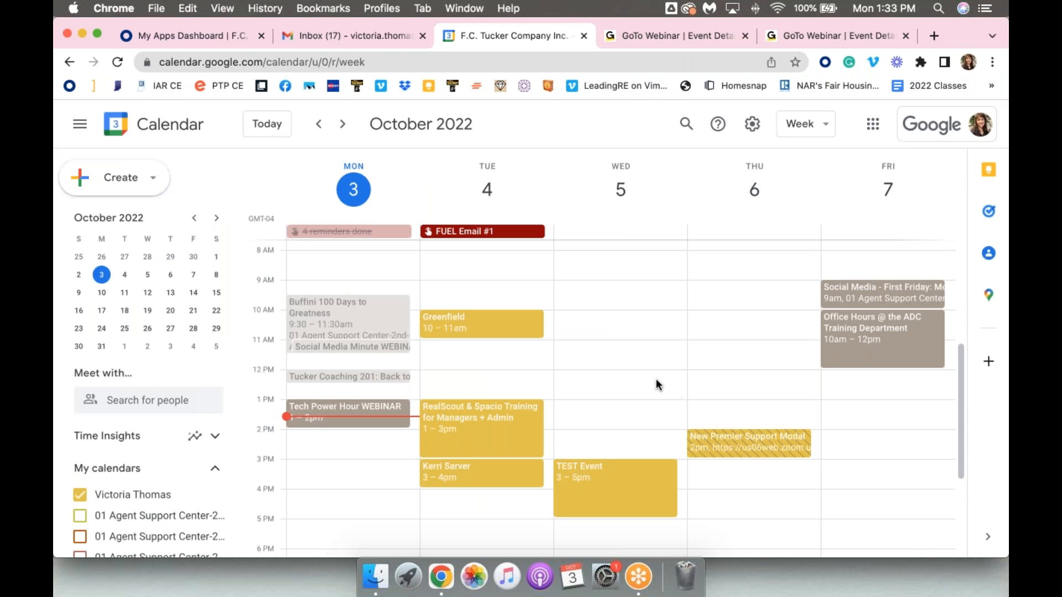
scroll(616, 297, down, 2)
scroll(616, 297, down, 1)
scroll(616, 298, up, 2)
scroll(616, 297, down, 1)
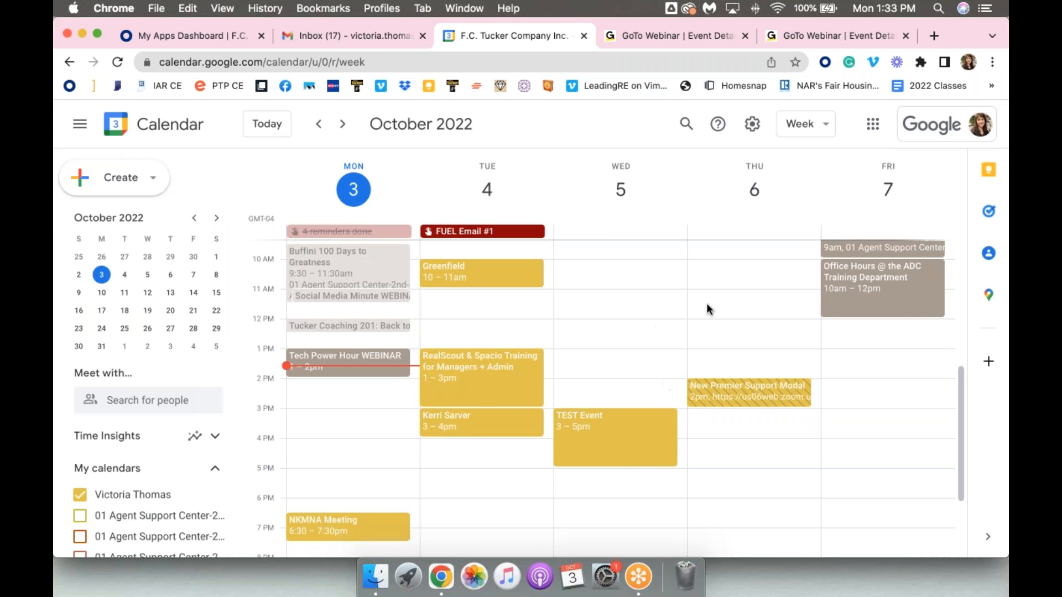
Open the calendar settings and review the language, time zone, world clock, event, notification and view options
click(753, 126)
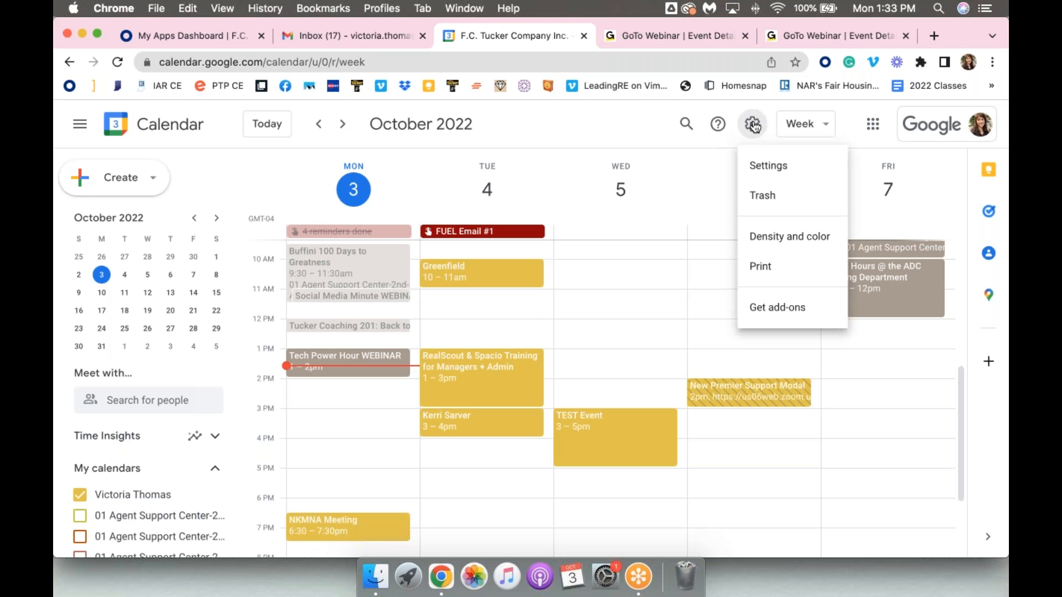
click(766, 167)
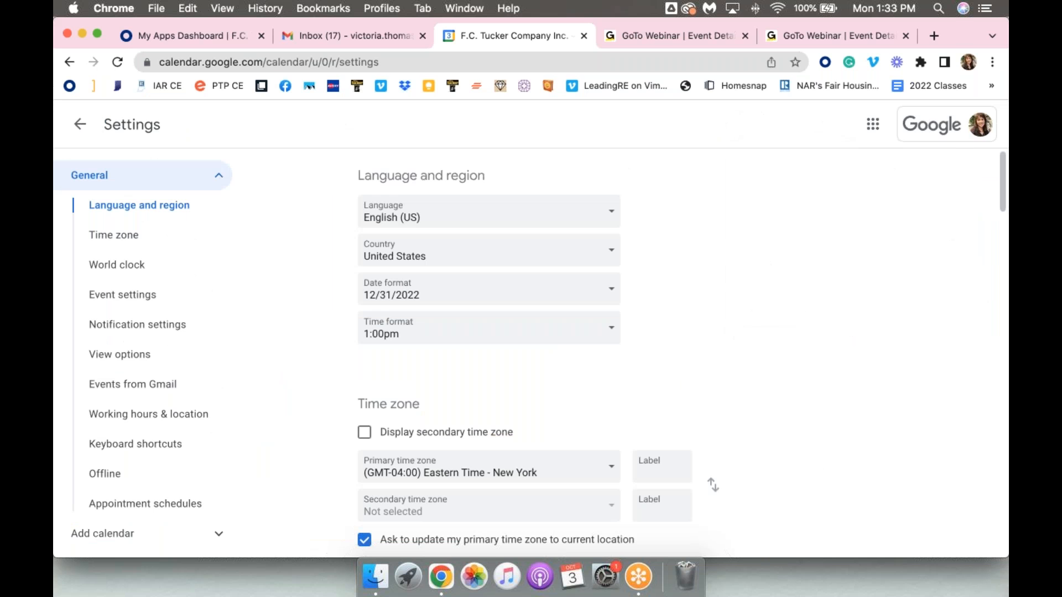
scroll(307, 232, down, 4)
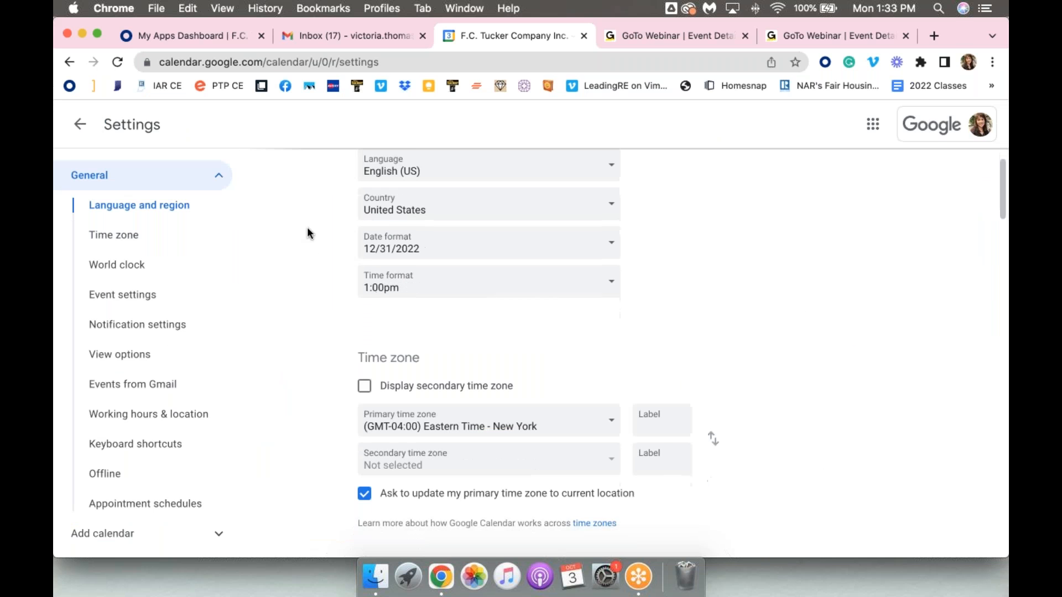
scroll(307, 227, down, 2)
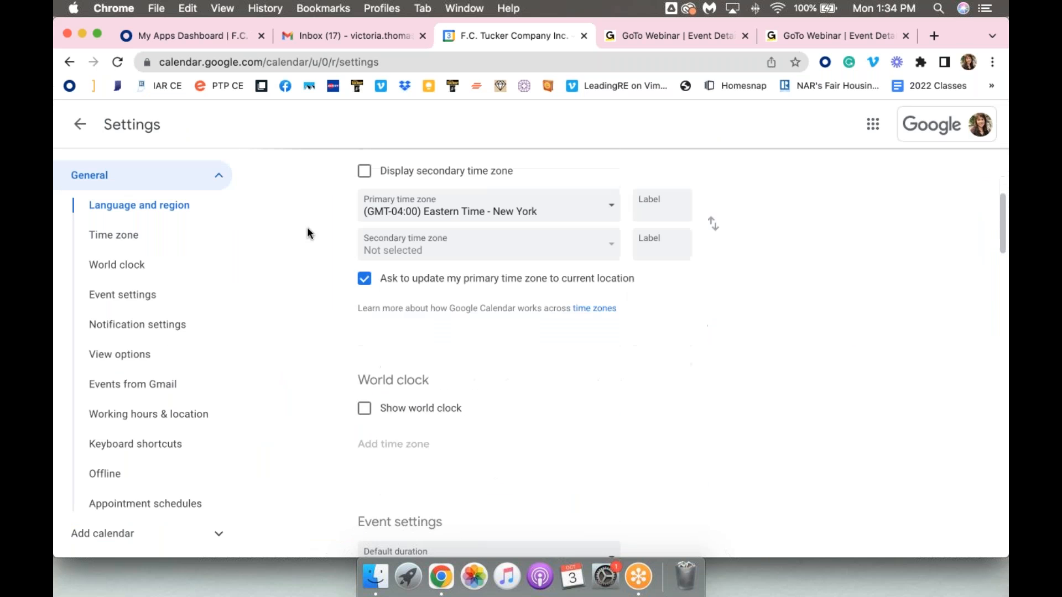
scroll(506, 253, down, 3)
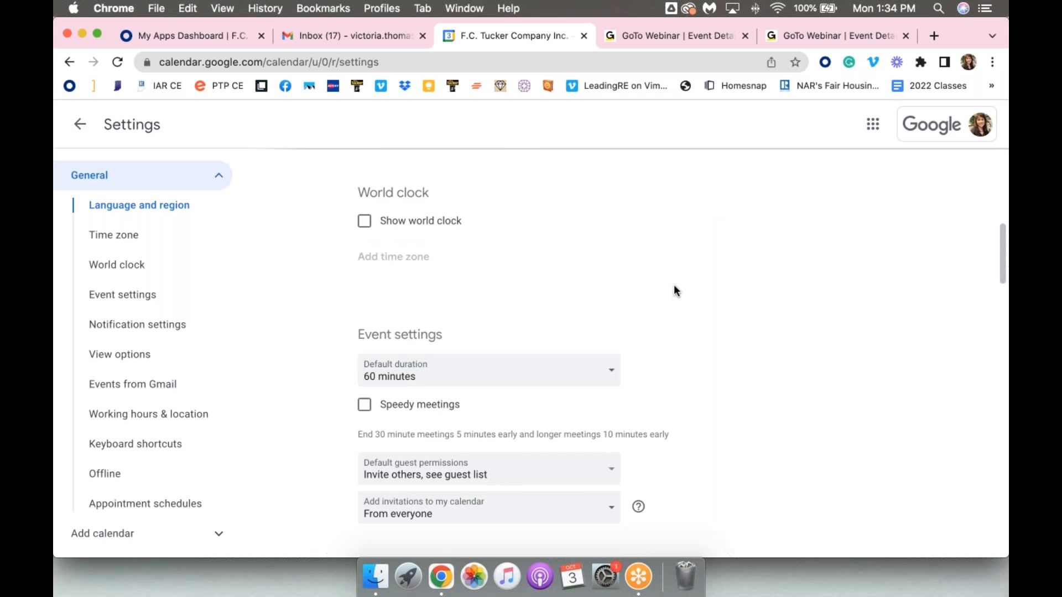
scroll(710, 199, down, 2)
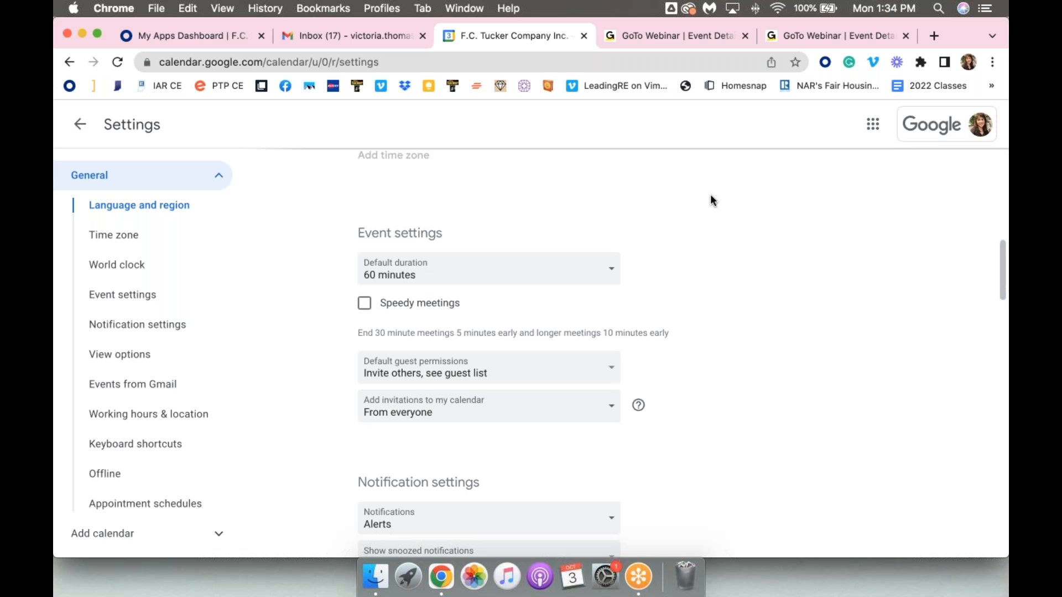
scroll(710, 195, down, 4)
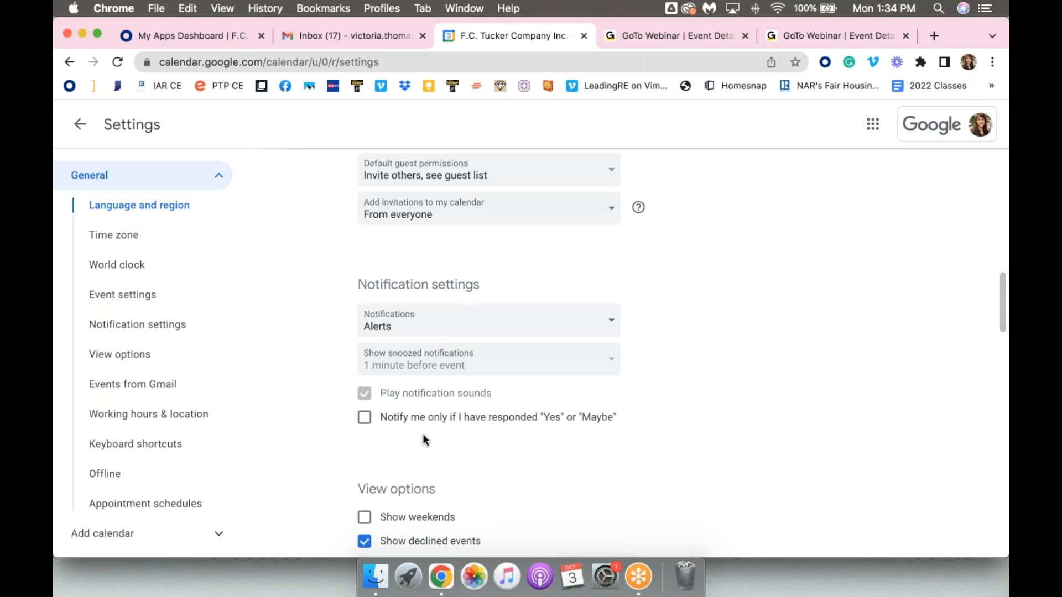
scroll(423, 437, down, 4)
scroll(422, 434, down, 2)
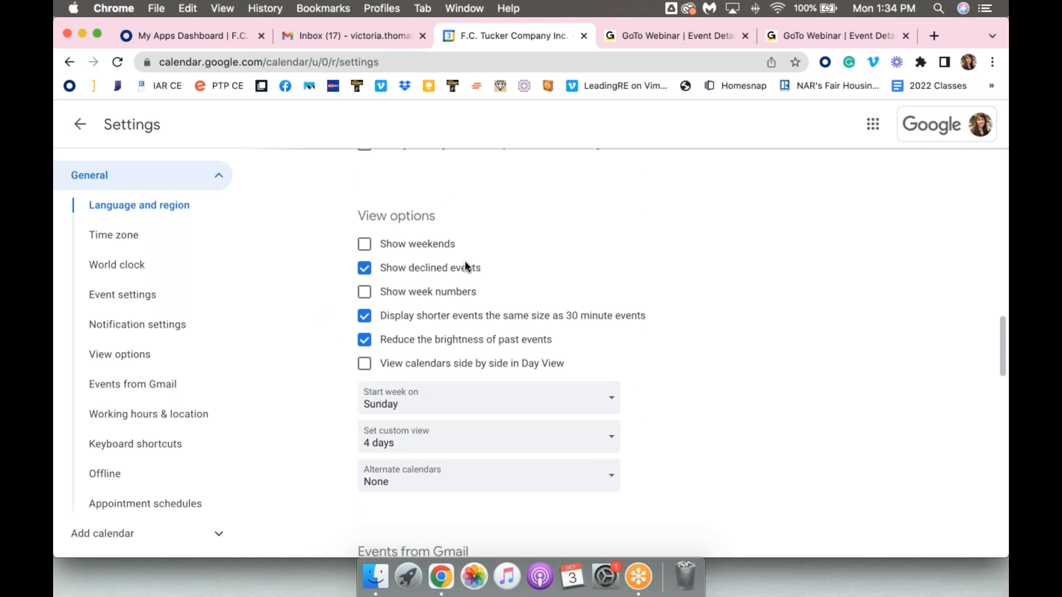
Turn the display of declined events off and back on, and check the available custom view lengths without changing the selection
click(426, 267)
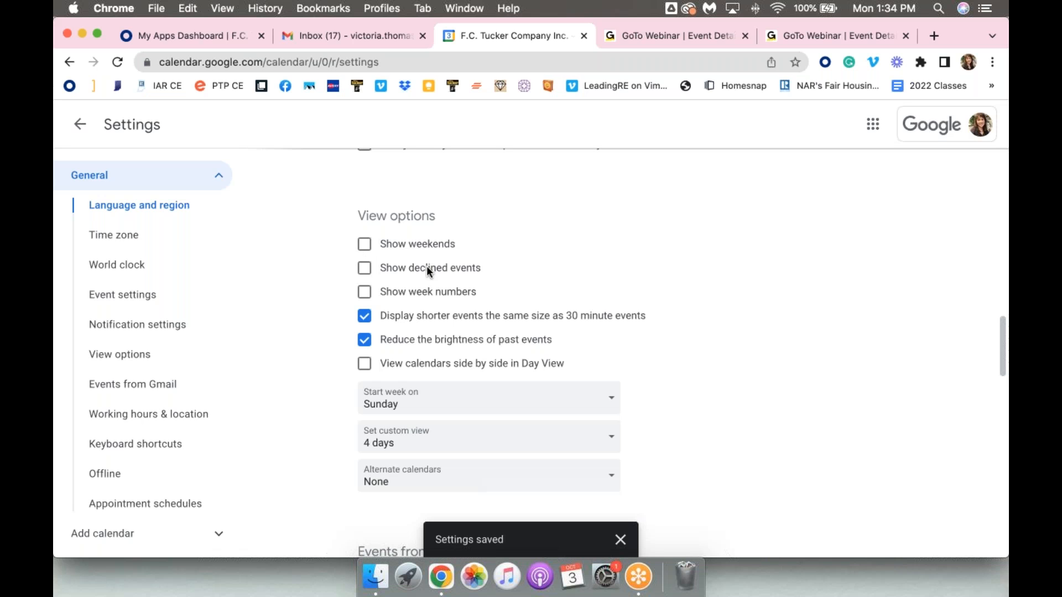
click(427, 268)
scroll(427, 265, down, 1)
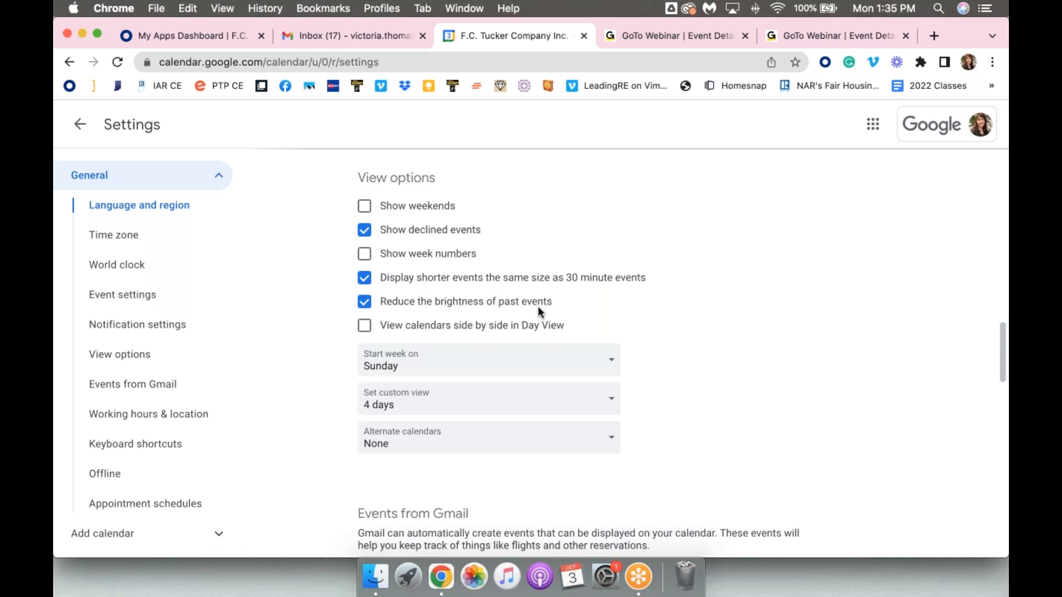
scroll(537, 311, down, 1)
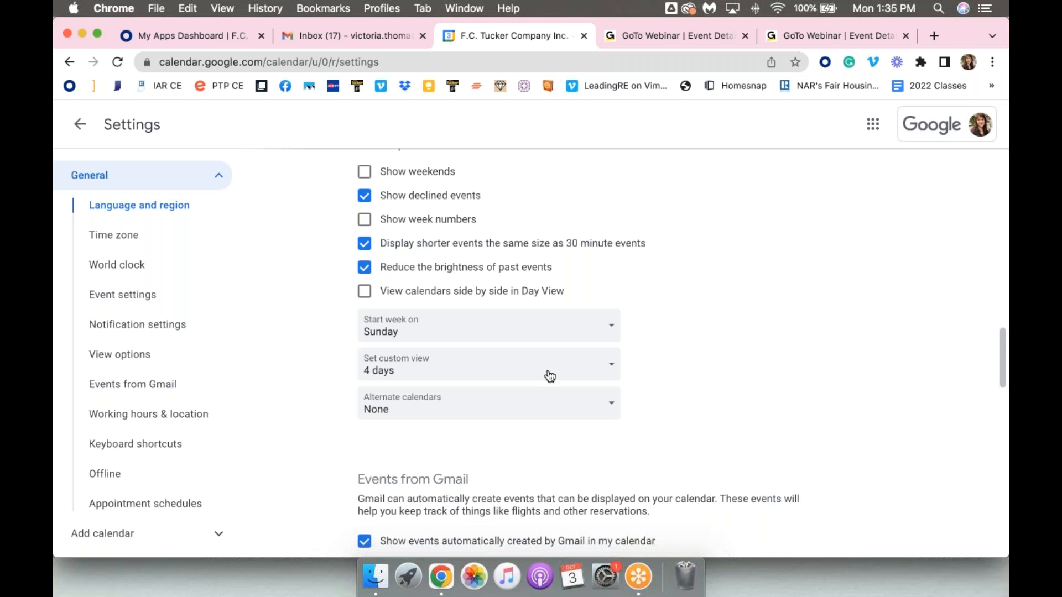
click(604, 380)
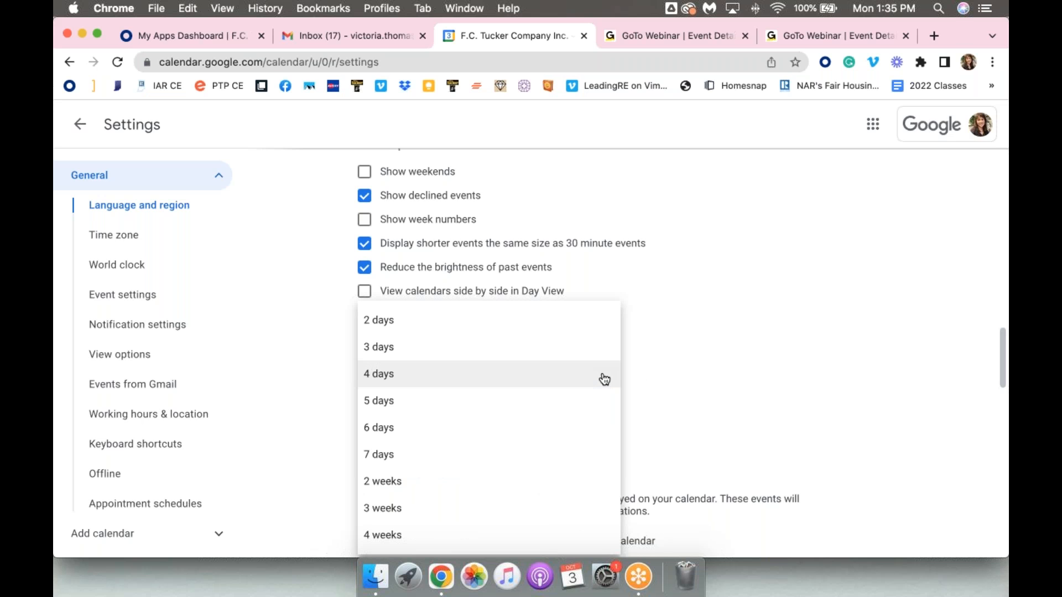
click(696, 360)
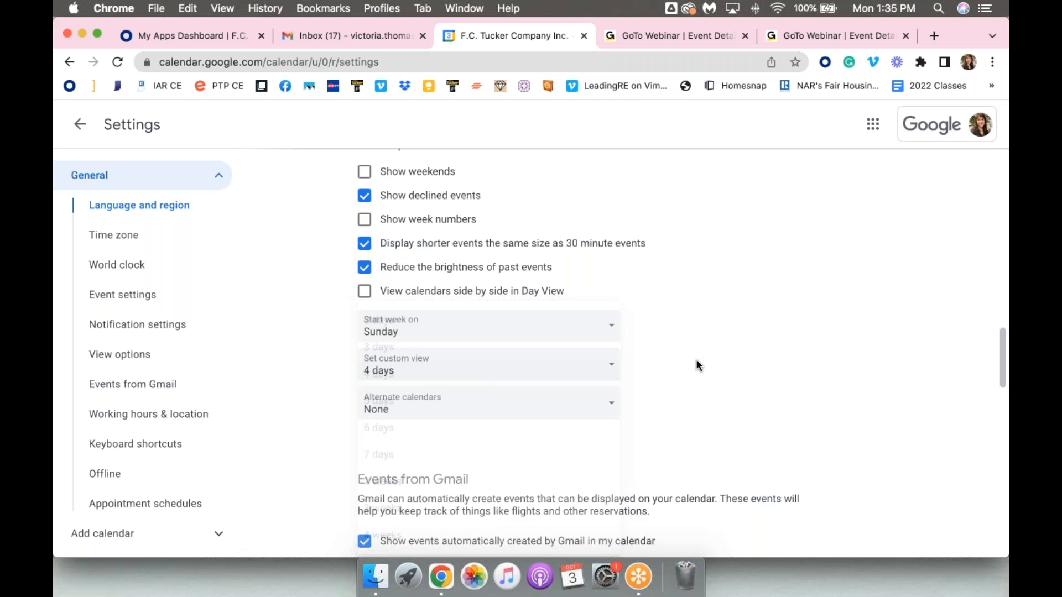
Review the Events from Gmail and working hours settings, including the working location choices for Monday
scroll(696, 360, down, 1)
scroll(696, 363, down, 7)
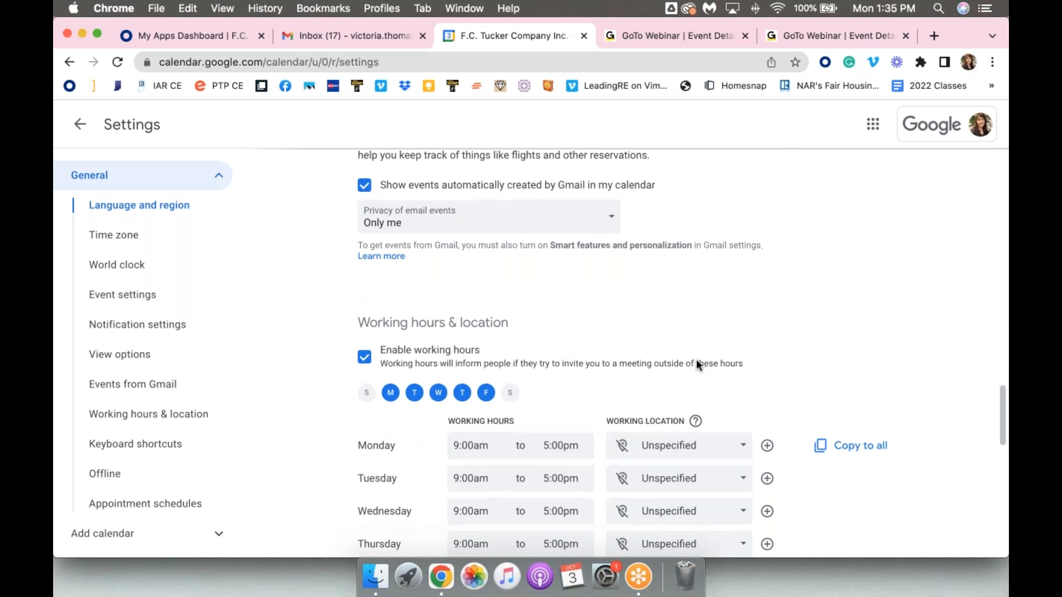
scroll(696, 365, down, 2)
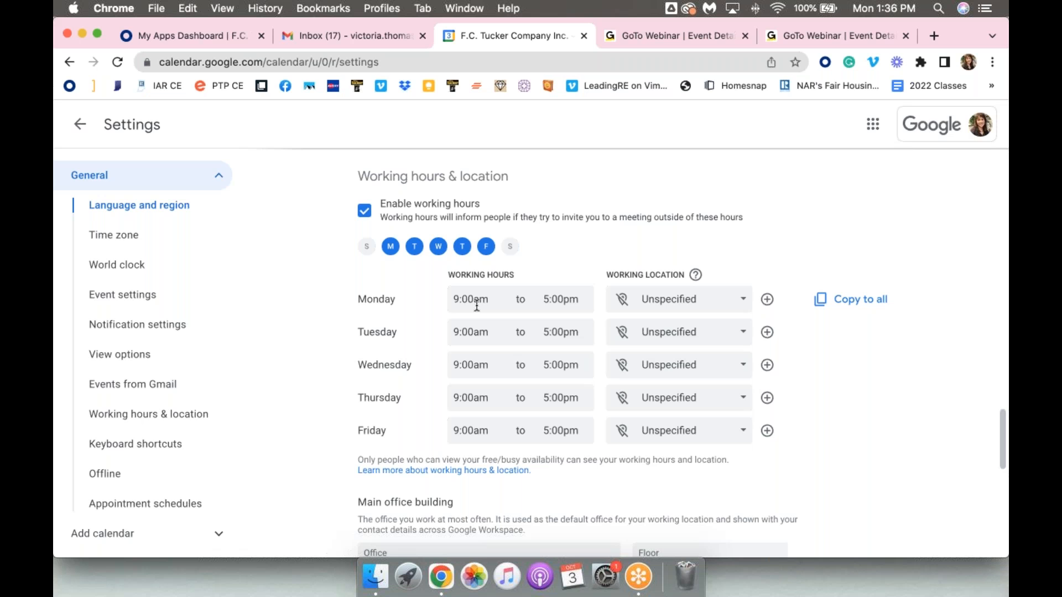
click(666, 301)
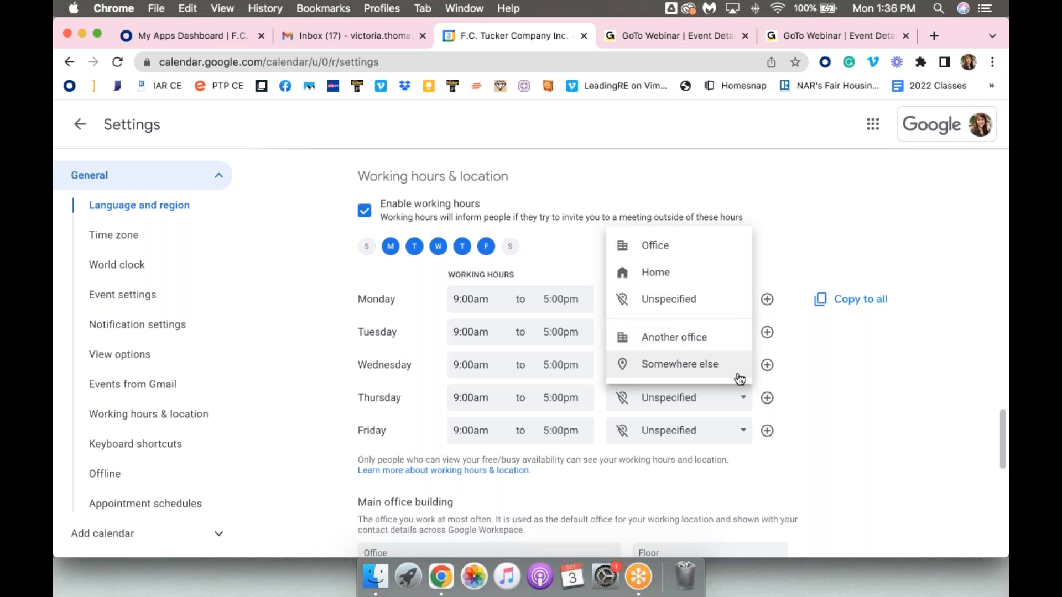
click(835, 461)
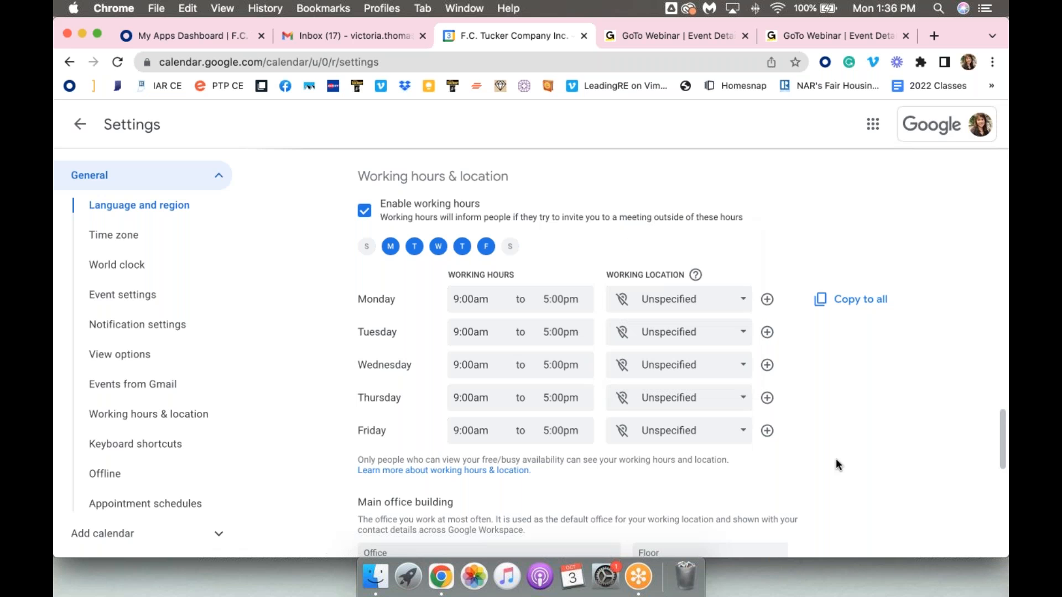
Review the main office, keyboard shortcuts, offline and appointment schedule settings, and return to the calendar
scroll(837, 465, down, 2)
scroll(836, 465, down, 4)
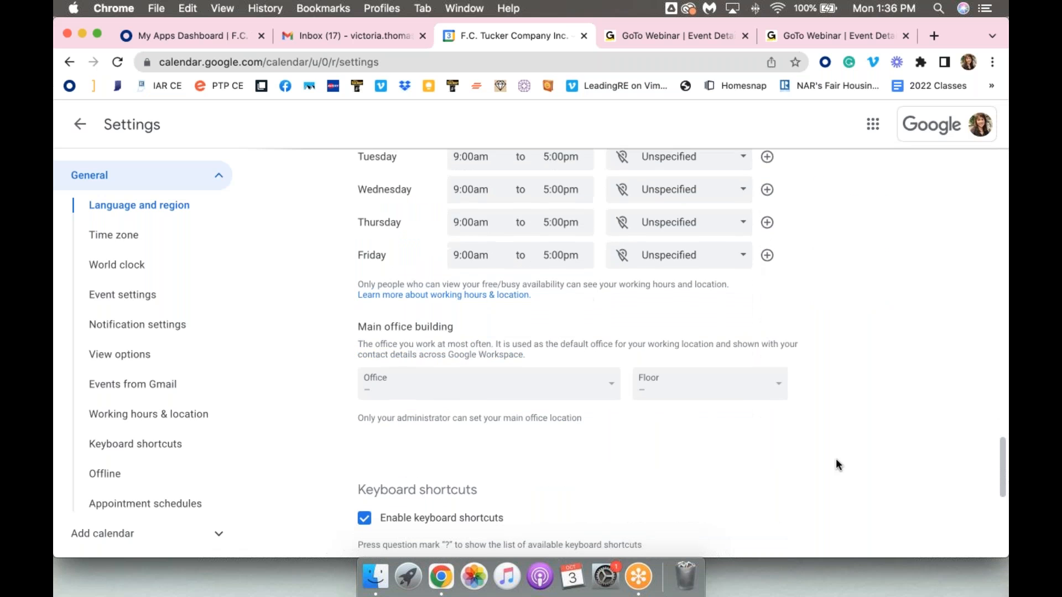
scroll(836, 464, down, 4)
scroll(836, 464, down, 8)
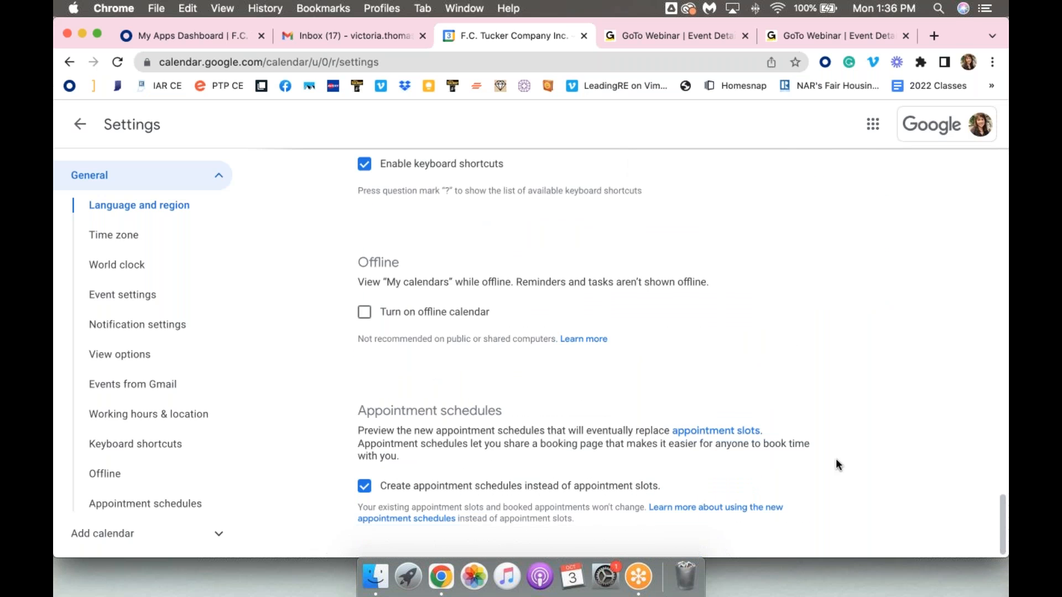
scroll(835, 459, up, 15)
scroll(835, 459, up, 6)
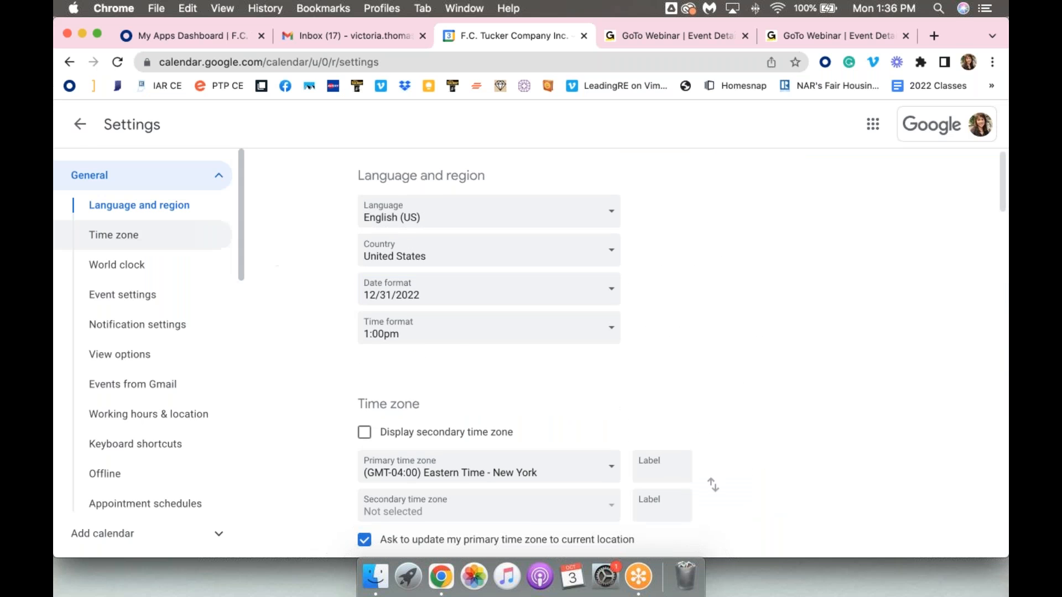
click(81, 126)
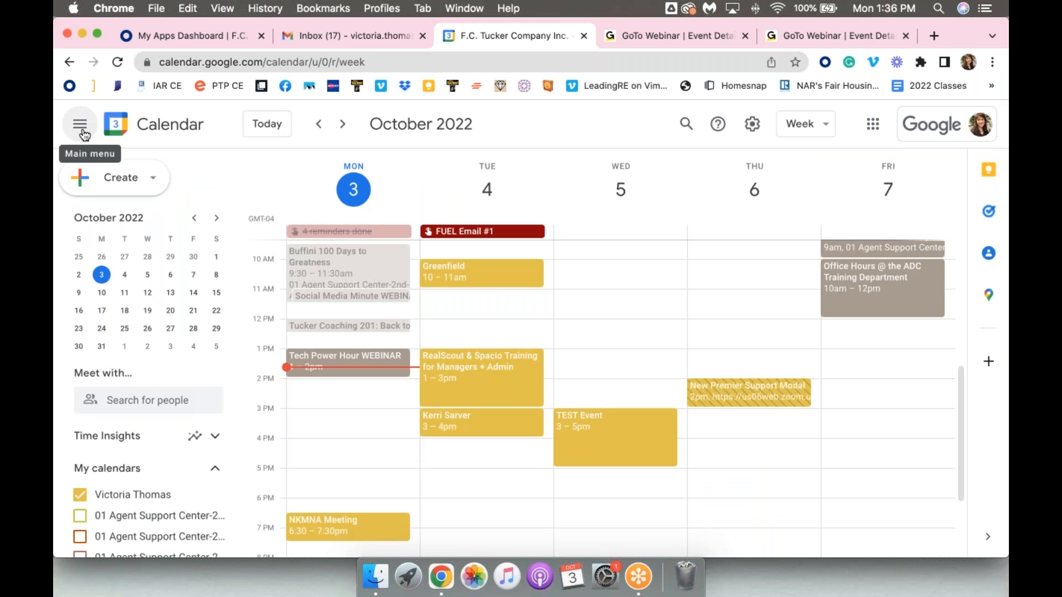
Go back to the week of September 26 and show the four Agent Support Center calendars and ADC Planning
scroll(608, 399, up, 1)
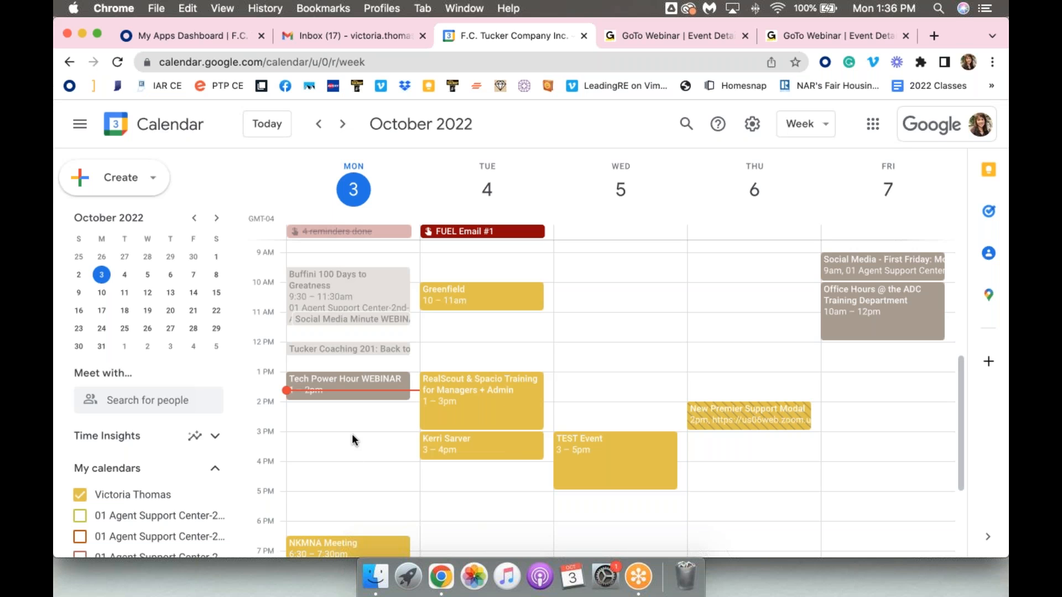
click(318, 131)
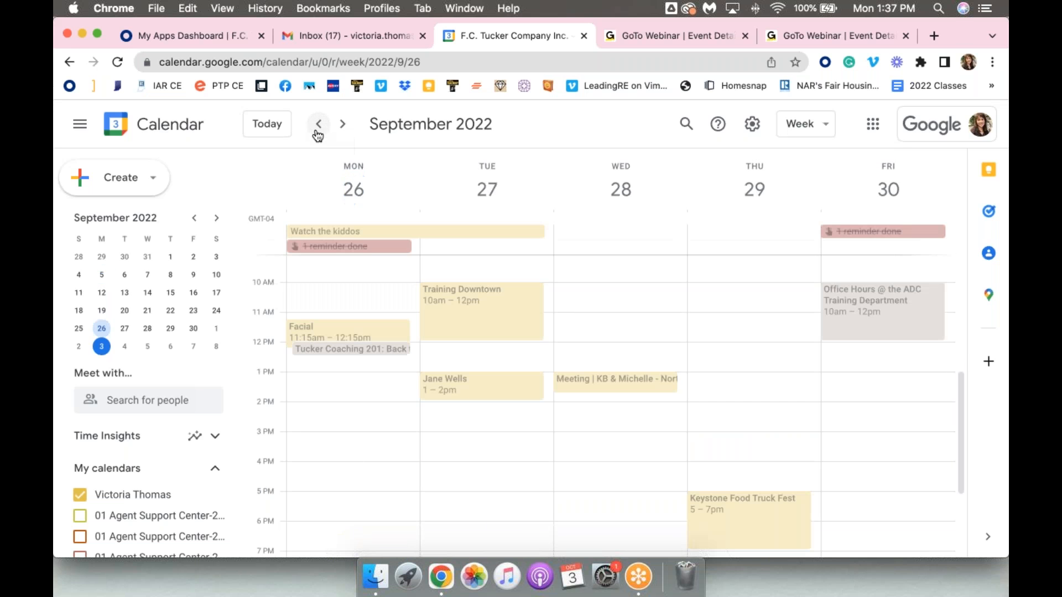
click(111, 520)
scroll(111, 498, down, 3)
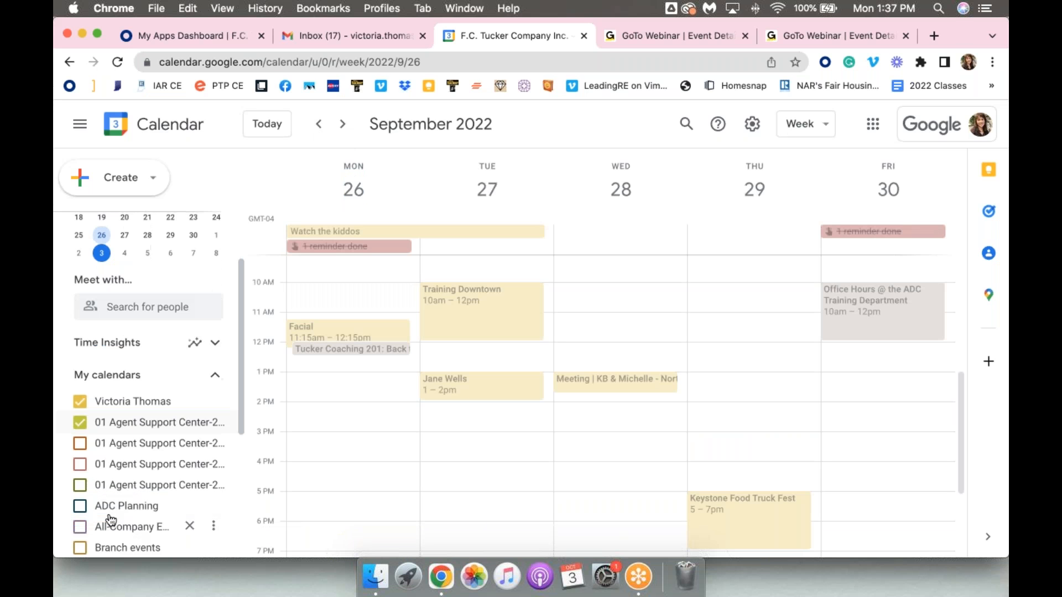
click(110, 480)
click(110, 438)
click(111, 457)
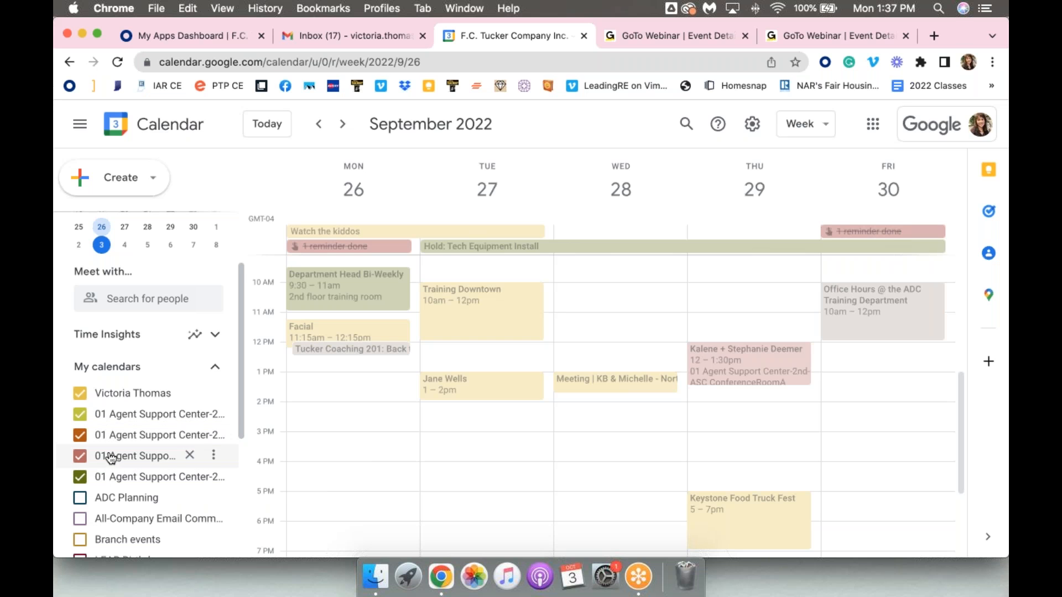
click(108, 501)
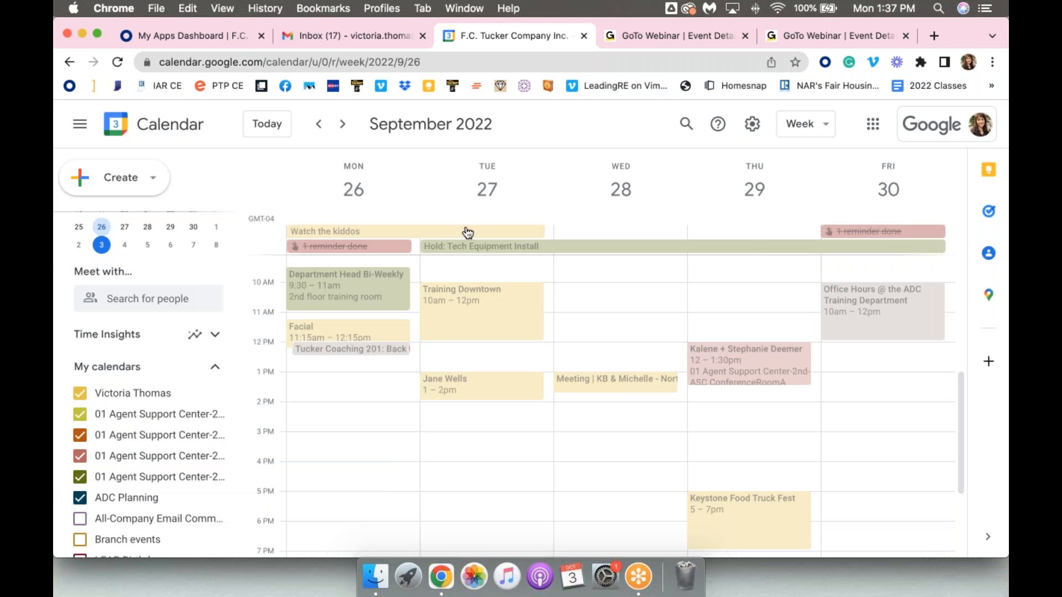
Move forward to the week of October 3, 2022
click(342, 124)
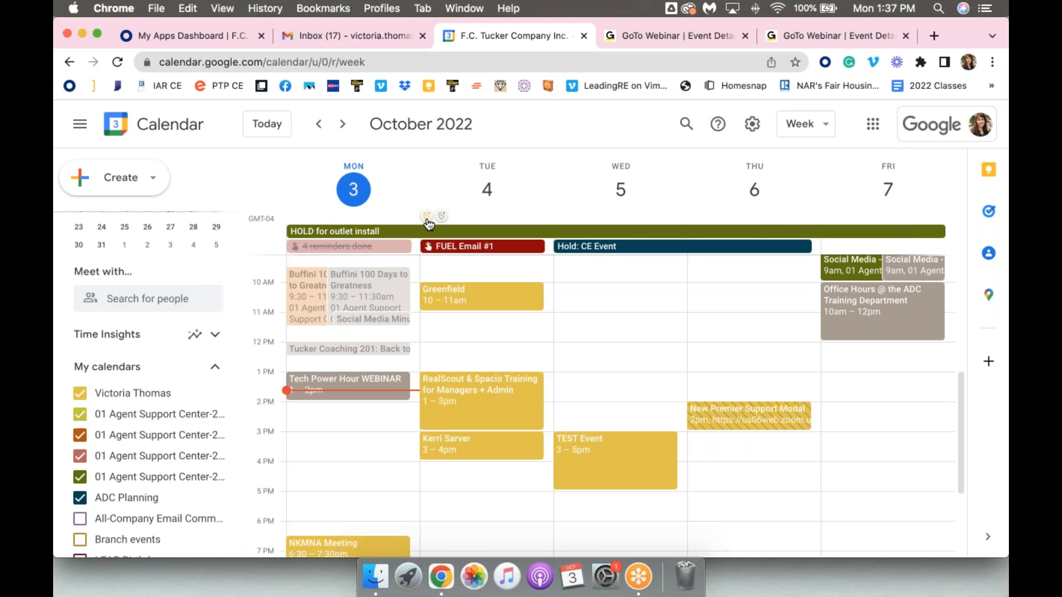
Try setting the working location for Tuesday, October 4 to Home, check the available calendars, and discard the entry
click(426, 217)
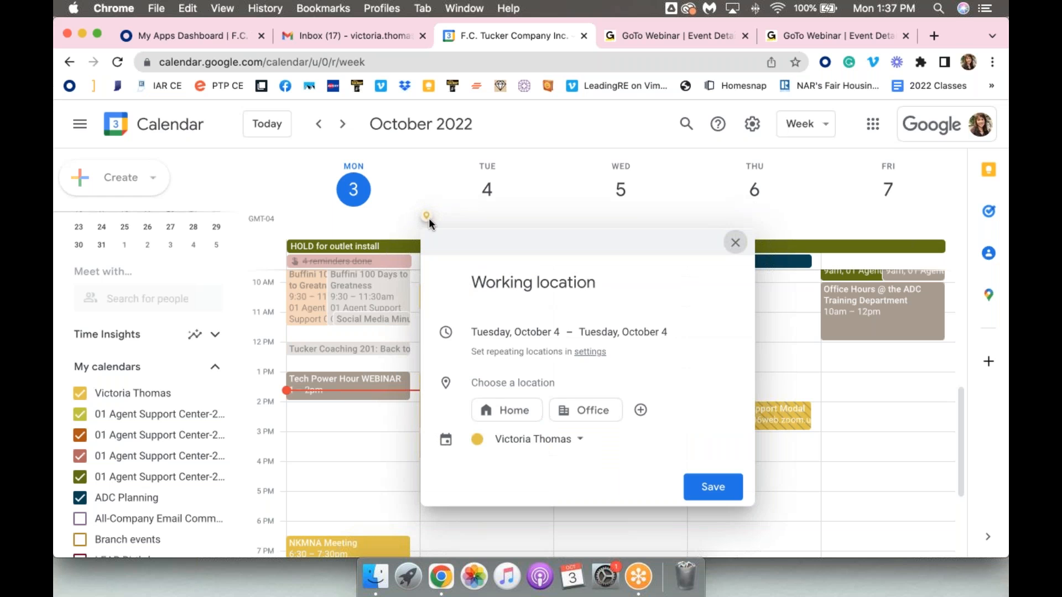
click(517, 443)
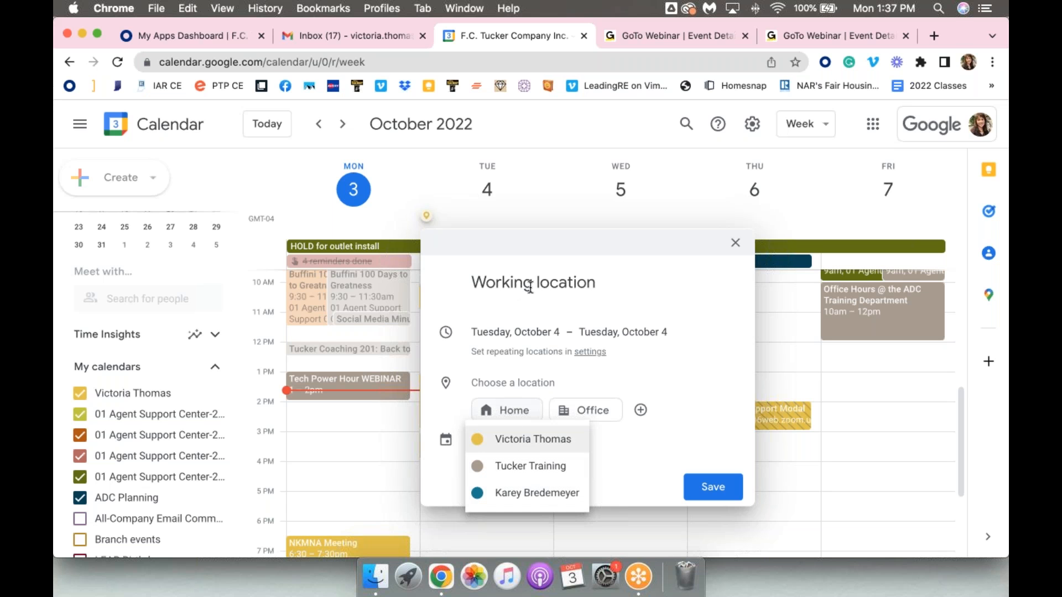
click(510, 415)
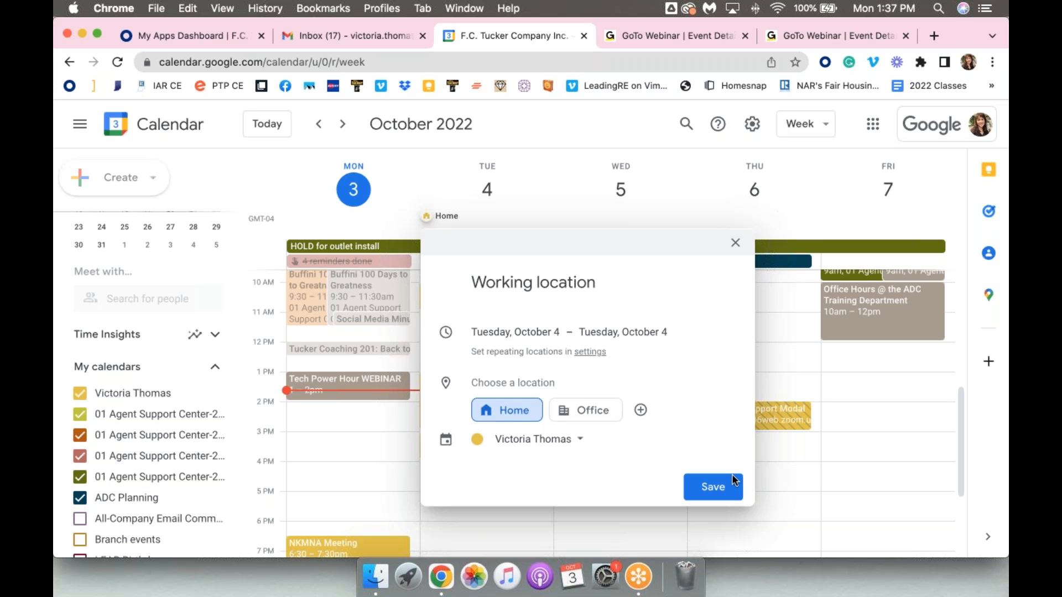
click(736, 244)
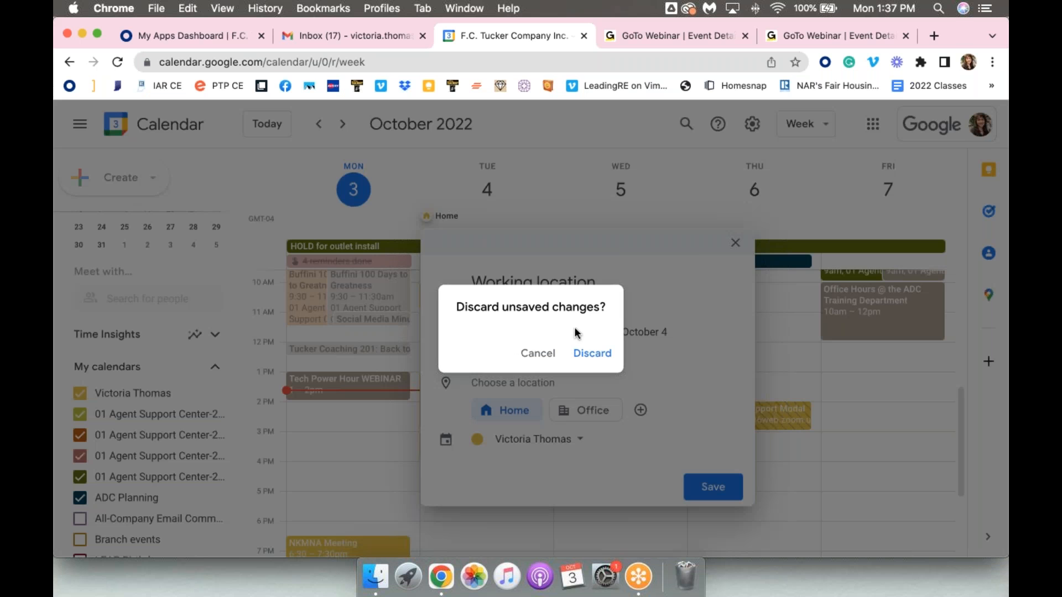
click(588, 365)
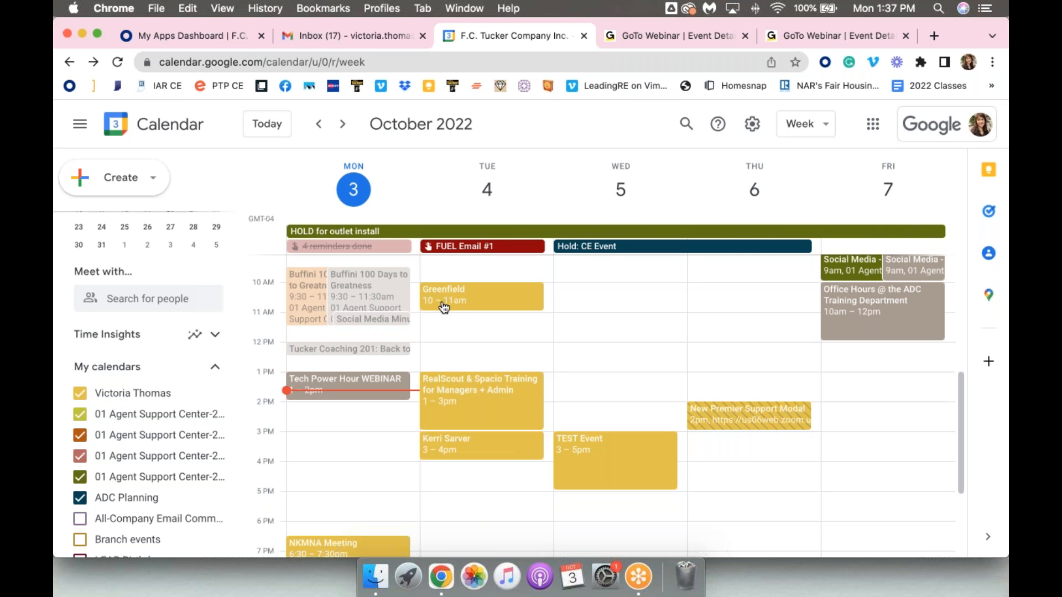
Create a Focus time event on Wednesday, October 5 from 10:00am to 12:00pm, without automatically declining meetings
scroll(444, 307, down, 1)
scroll(620, 406, up, 1)
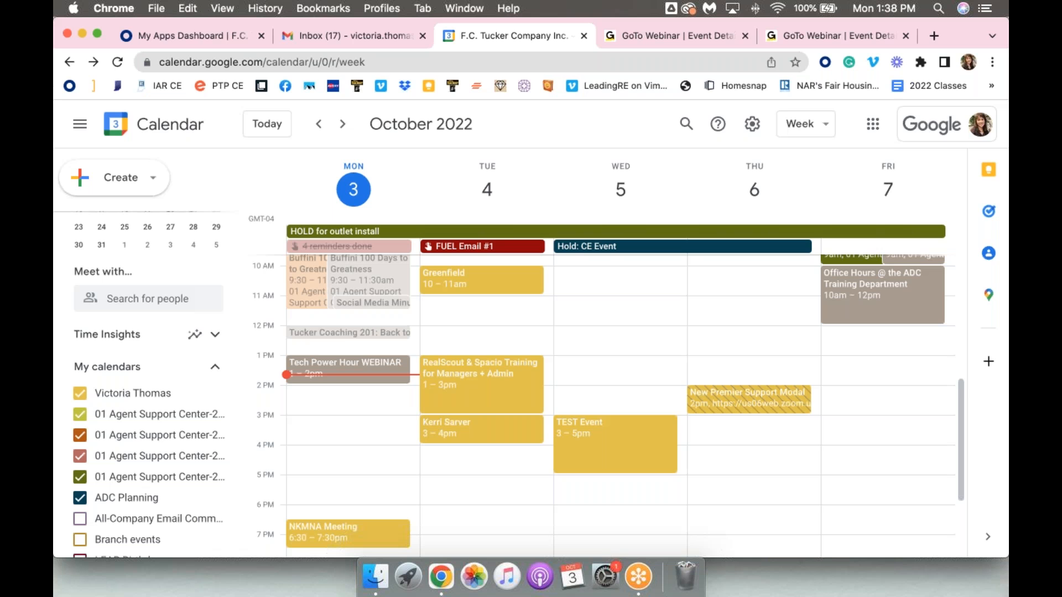
drag(633, 275, 626, 325)
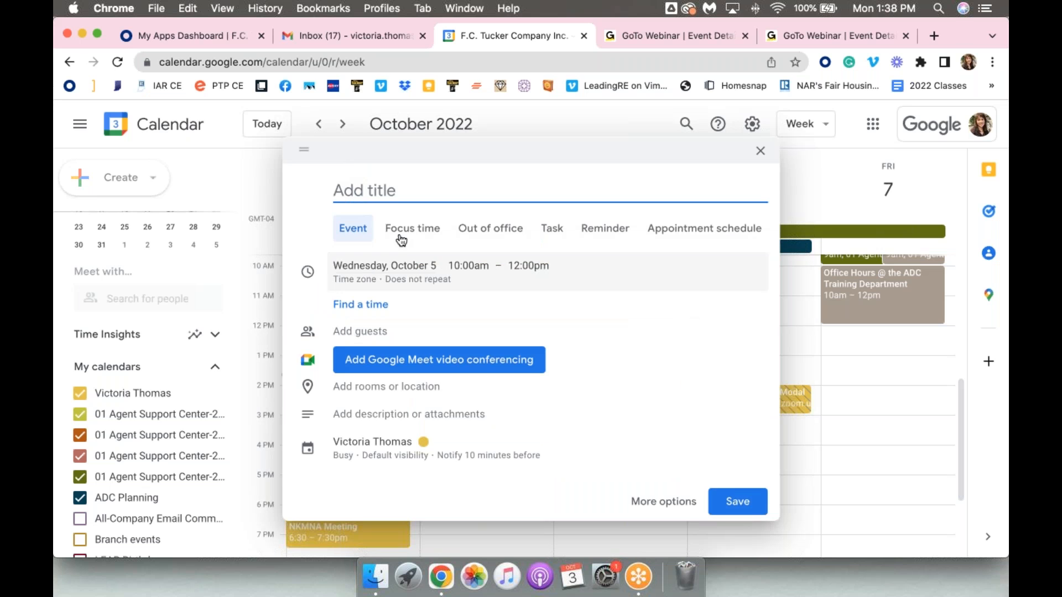
click(407, 227)
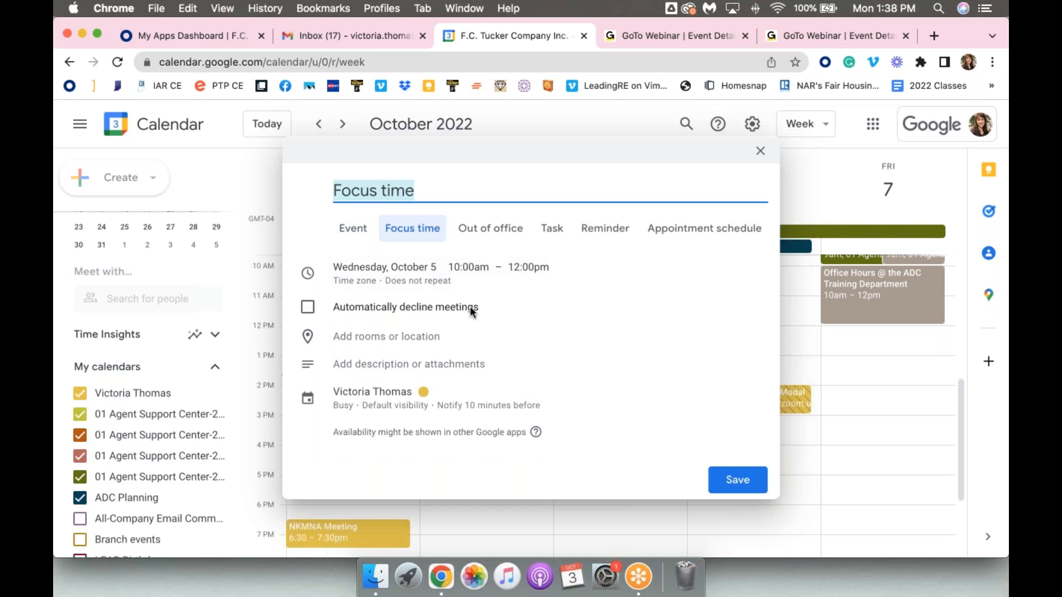
click(737, 480)
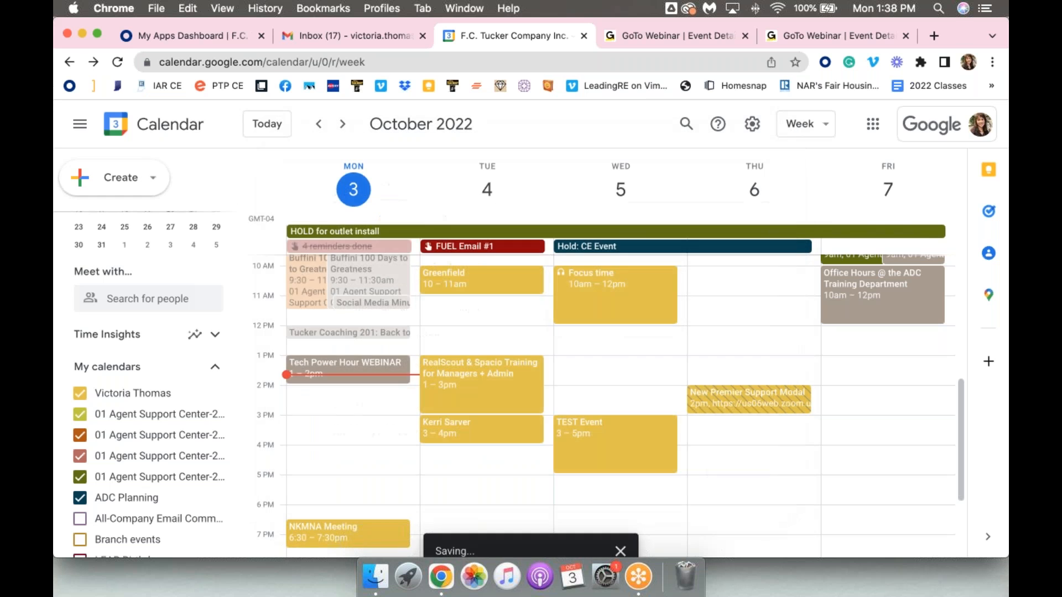
Review the editing and description options of Wednesday's Focus time event without changing them, and delete the event
click(612, 300)
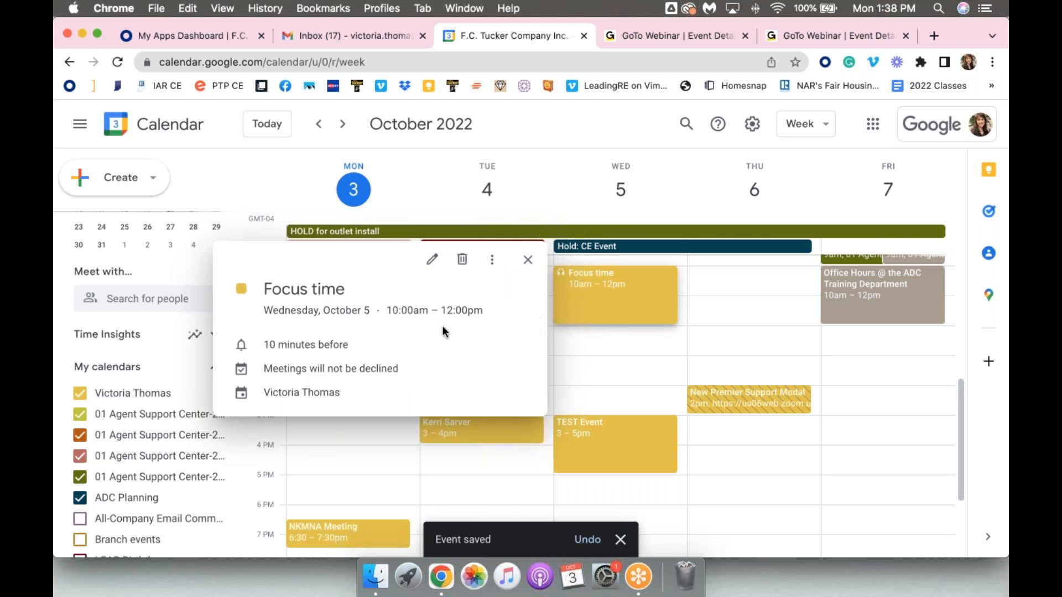
click(434, 260)
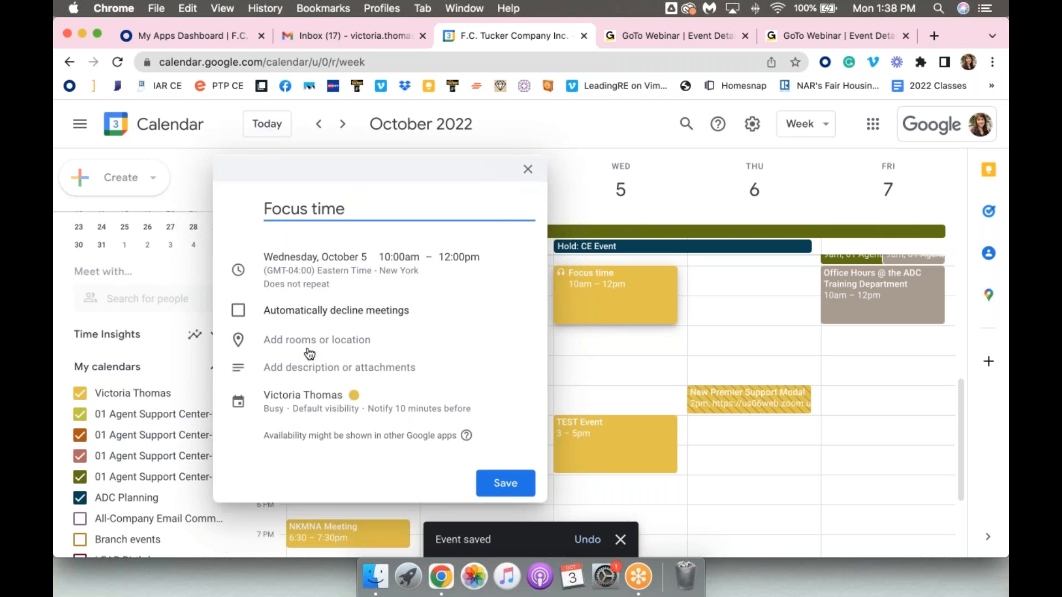
click(308, 376)
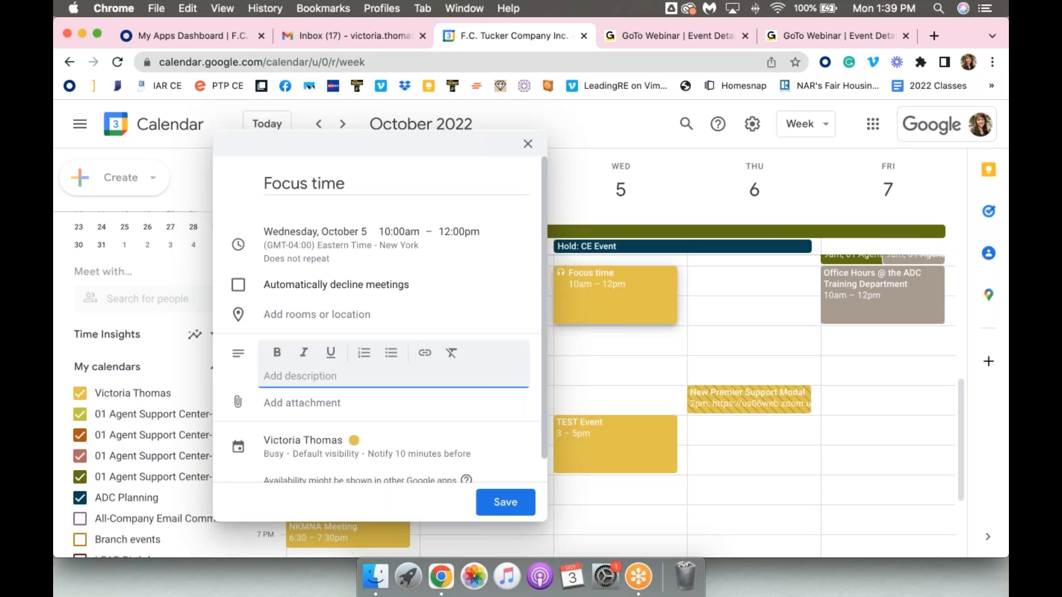
click(528, 144)
click(595, 294)
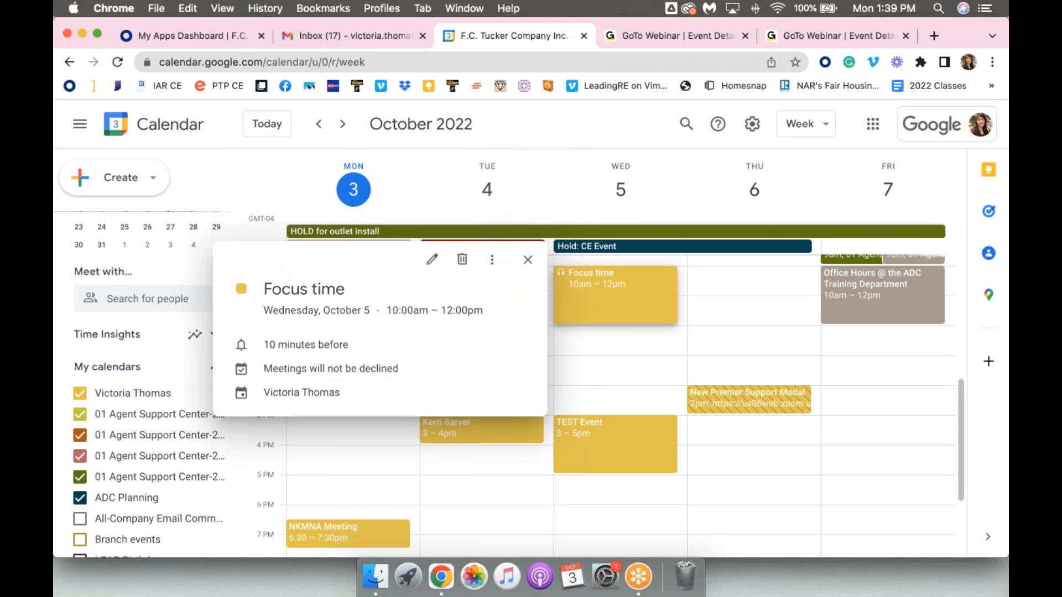
click(462, 257)
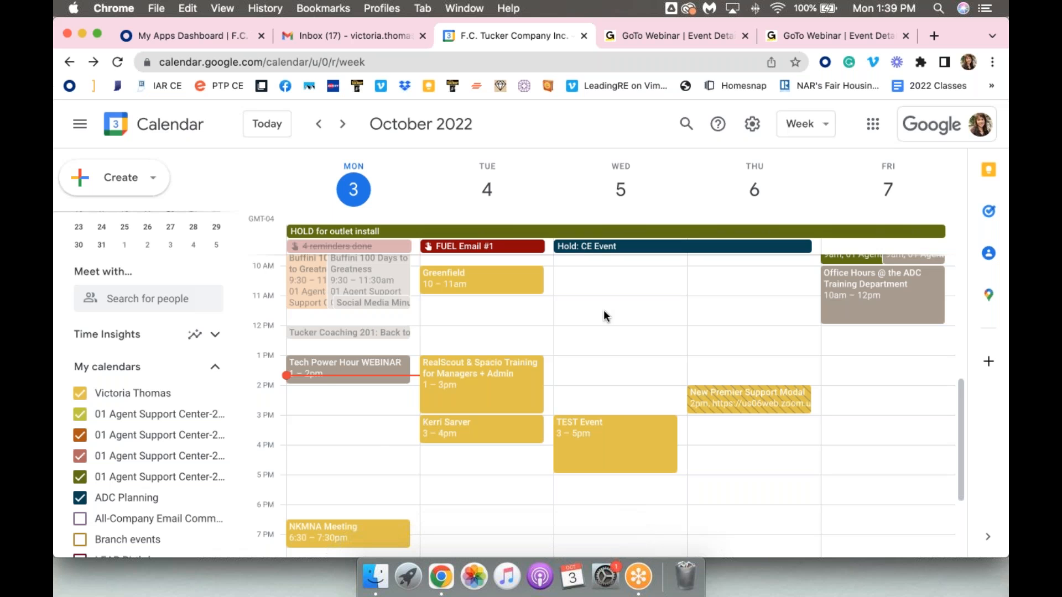
Check the options for adding other calendars without choosing one, and return to the week's morning events
scroll(189, 455, down, 5)
click(189, 429)
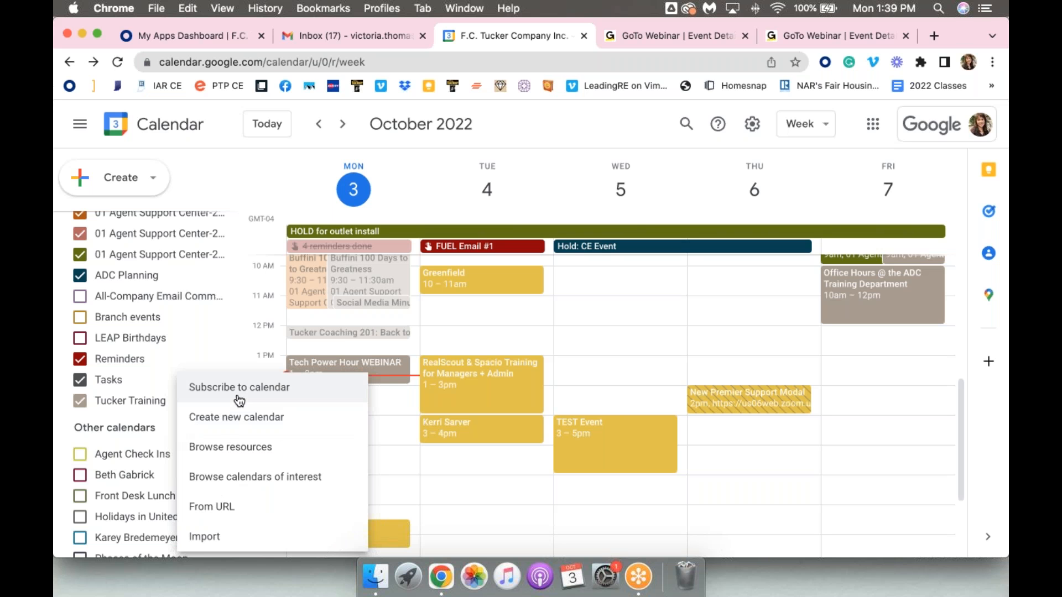
click(505, 129)
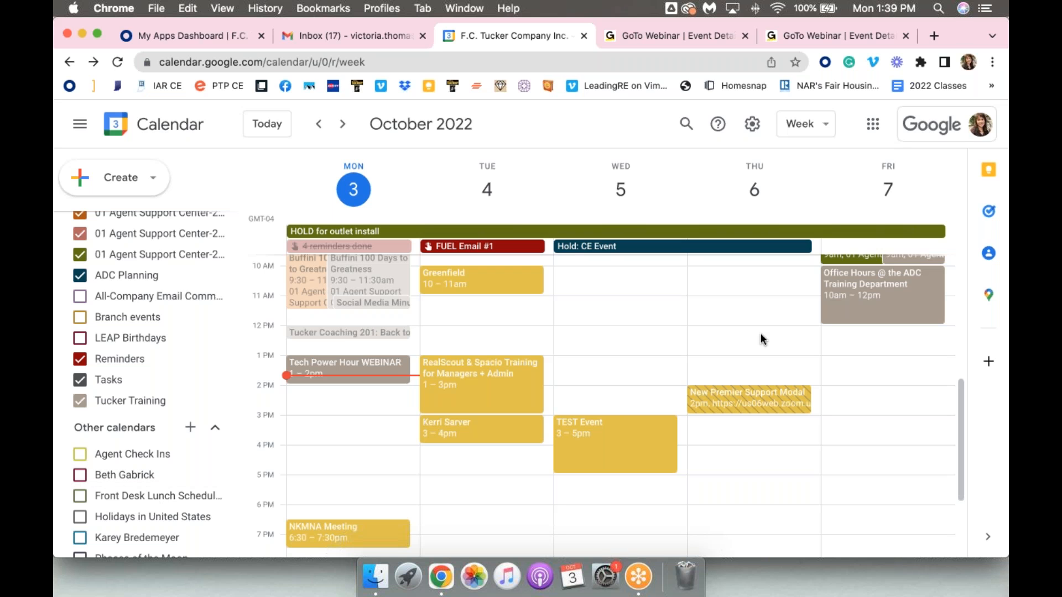
scroll(761, 333, up, 2)
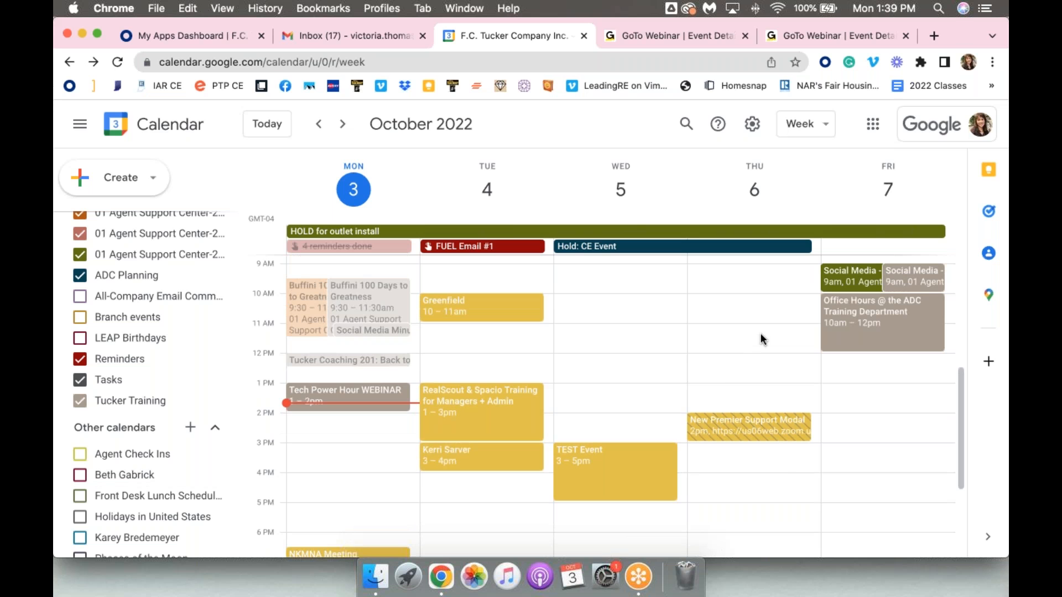